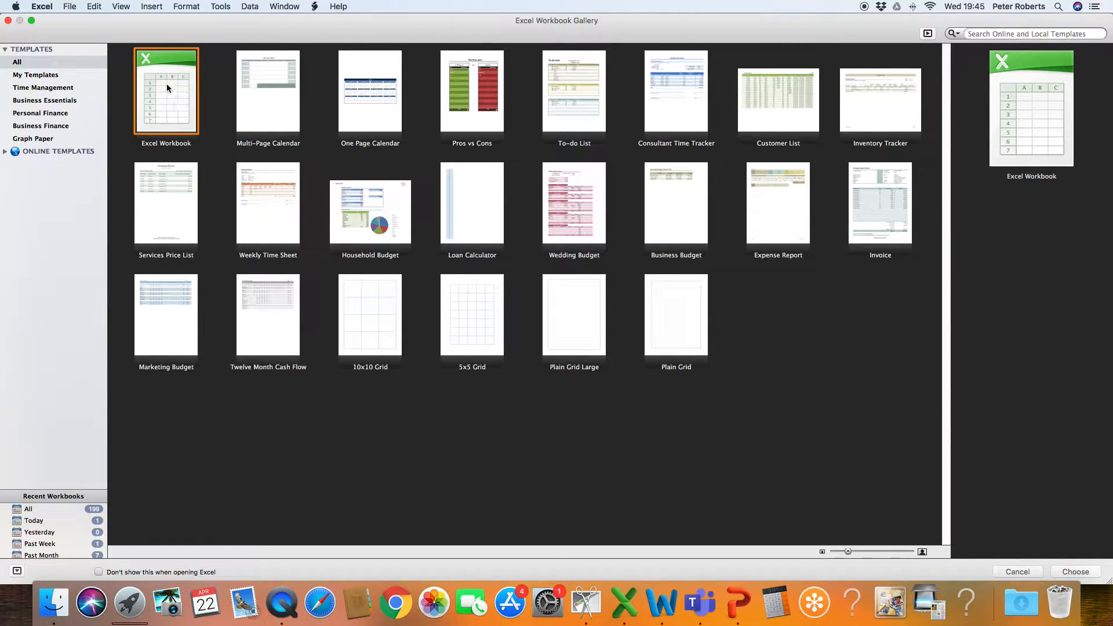
# Step: Create a blank Excel workbook and widen its window to span the screen
pyautogui.click(1076, 572)
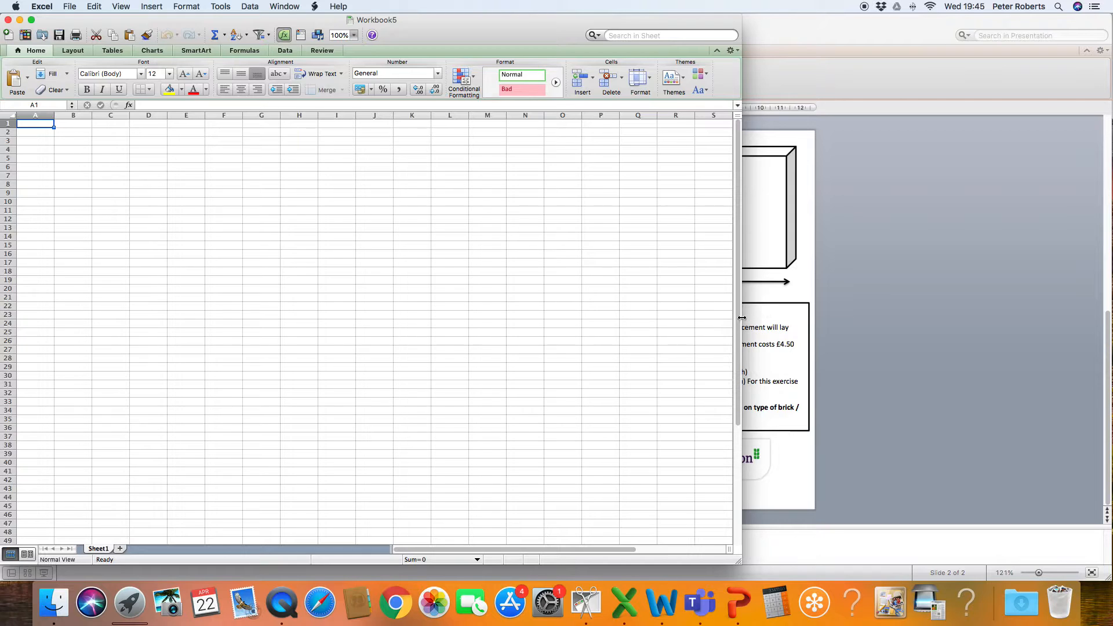
pyautogui.moveTo(742, 318); pyautogui.dragTo(1112, 315)
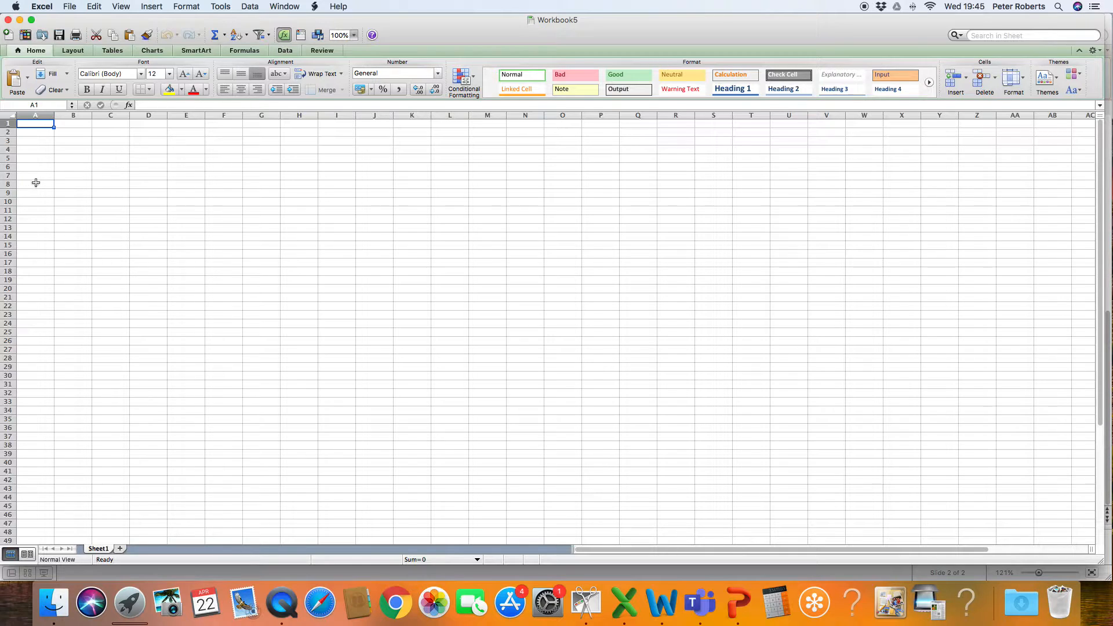
# Step: Widen columns A through M equally and set their font size to 14
pyautogui.moveTo(36, 112); pyautogui.dragTo(482, 115)
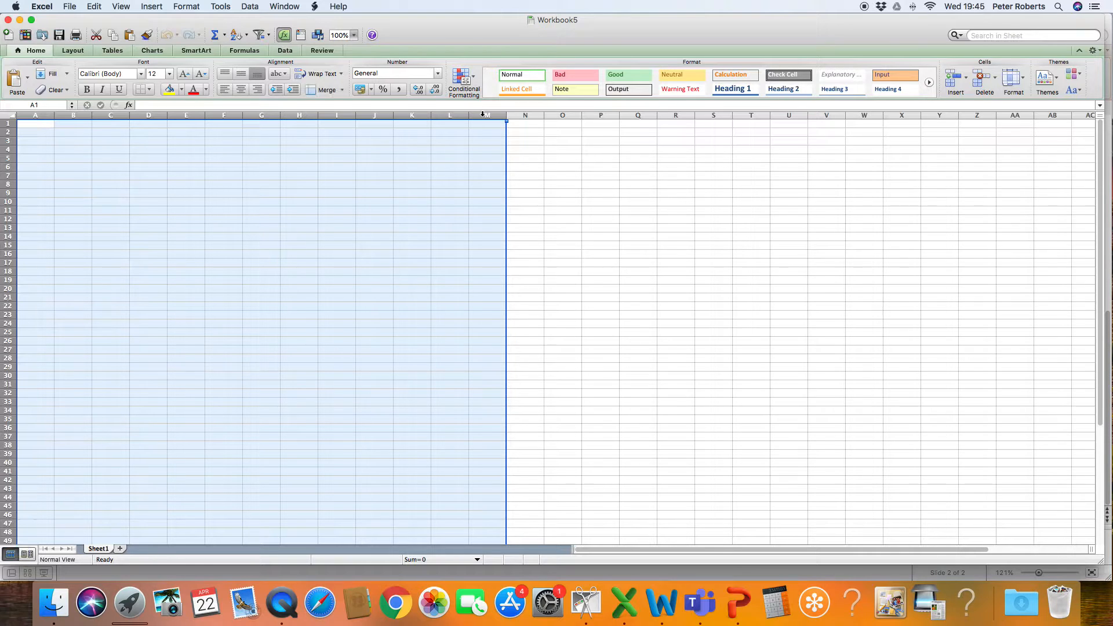
pyautogui.moveTo(431, 117); pyautogui.dragTo(502, 116)
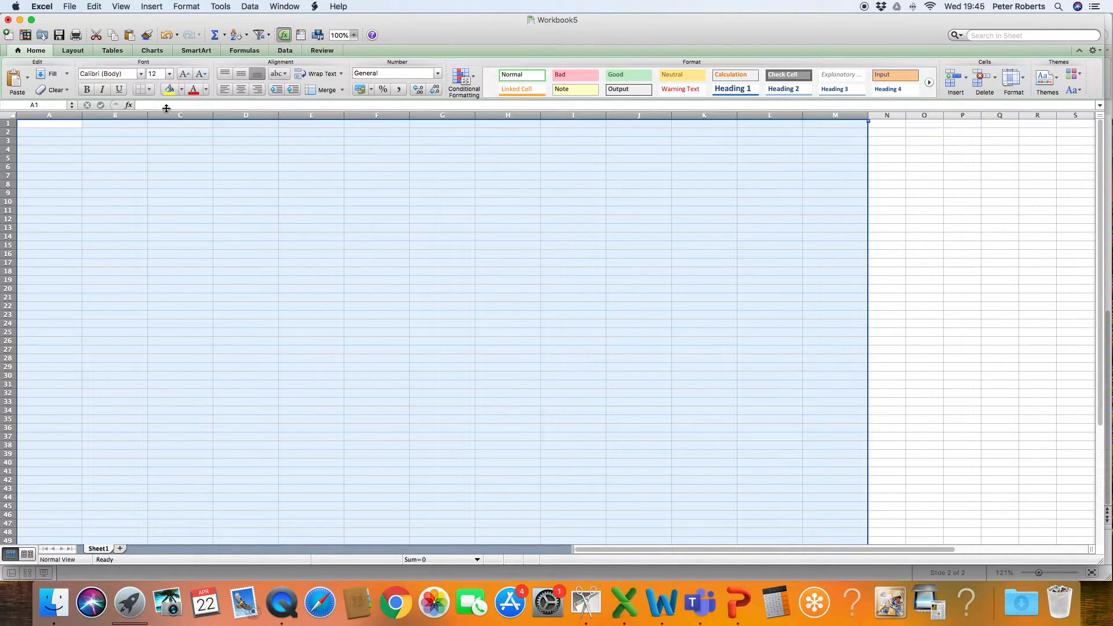
pyautogui.click(169, 74)
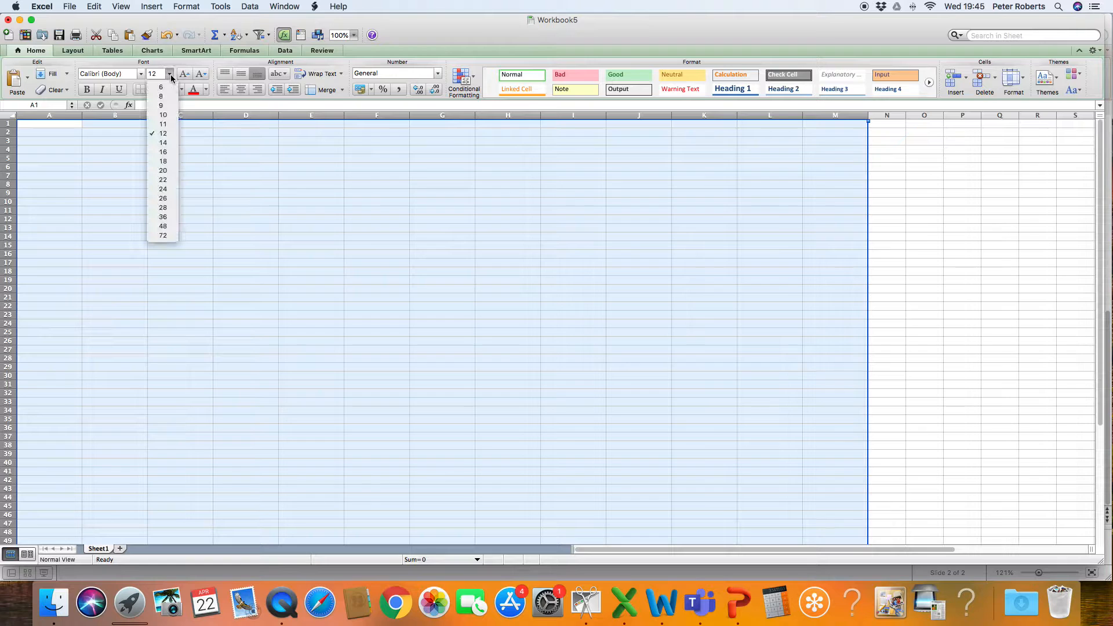
pyautogui.click(165, 143)
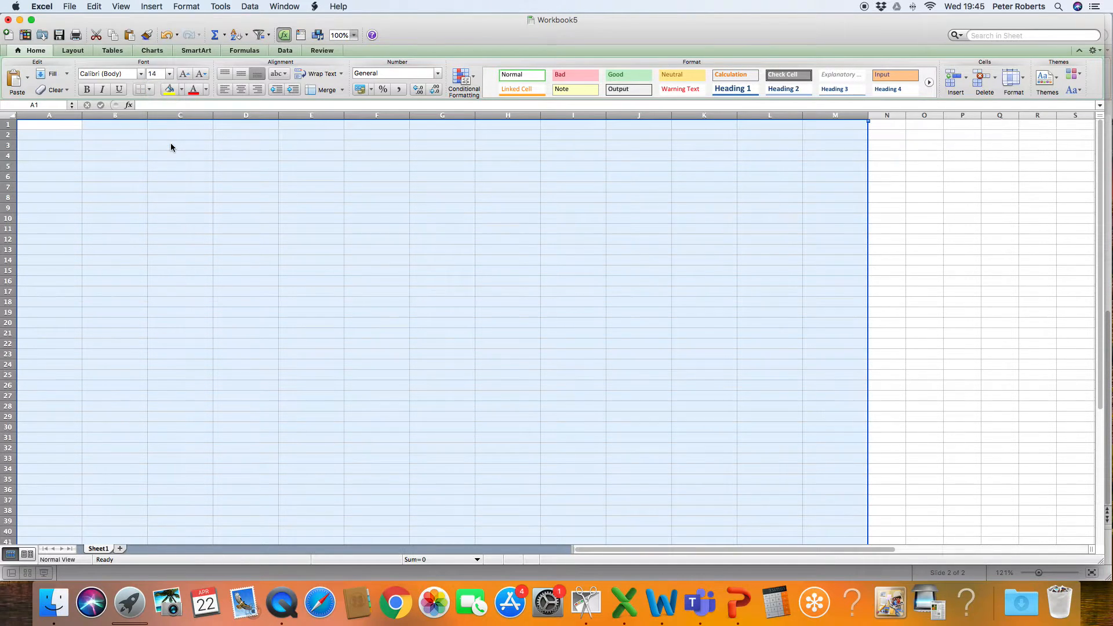
# Step: Apply text wrapping to columns A through M, then deselect them
pyautogui.click(341, 76)
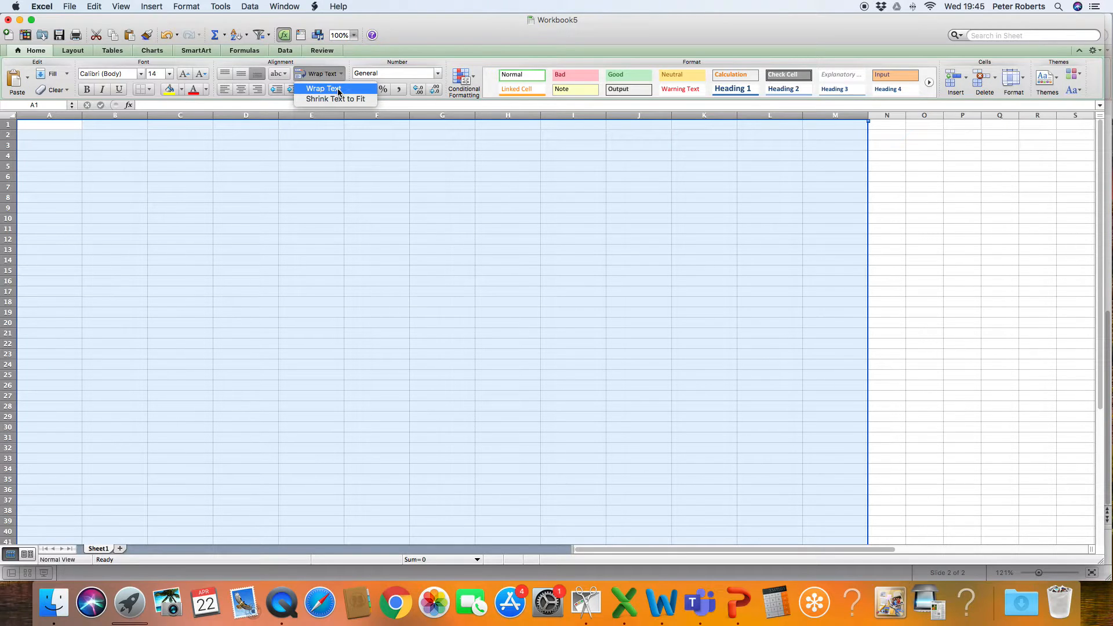
pyautogui.click(339, 90)
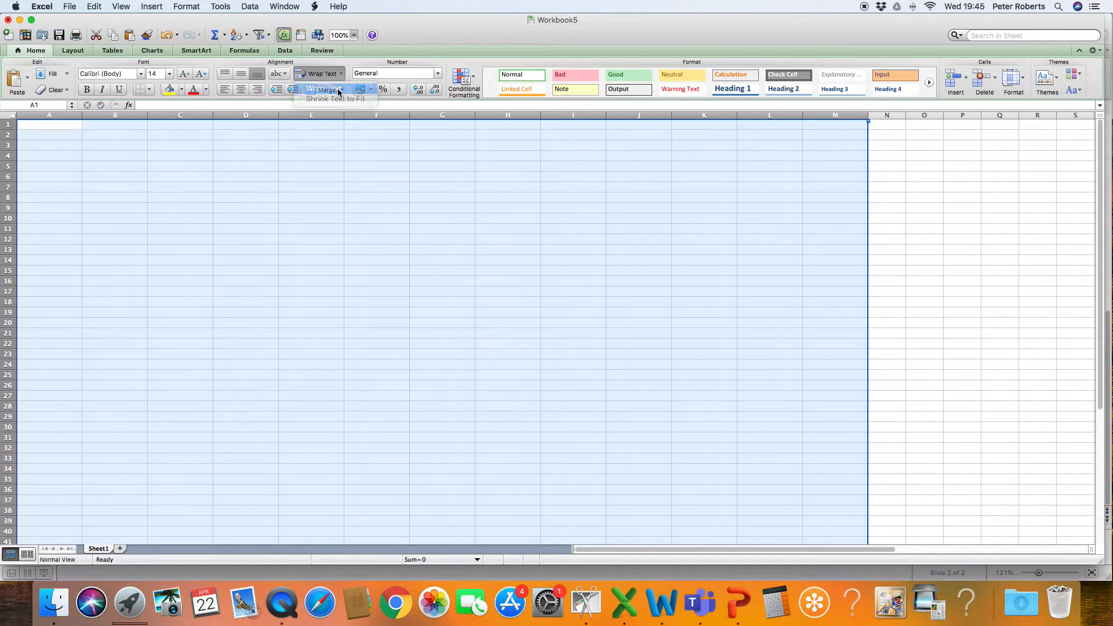
pyautogui.click(949, 350)
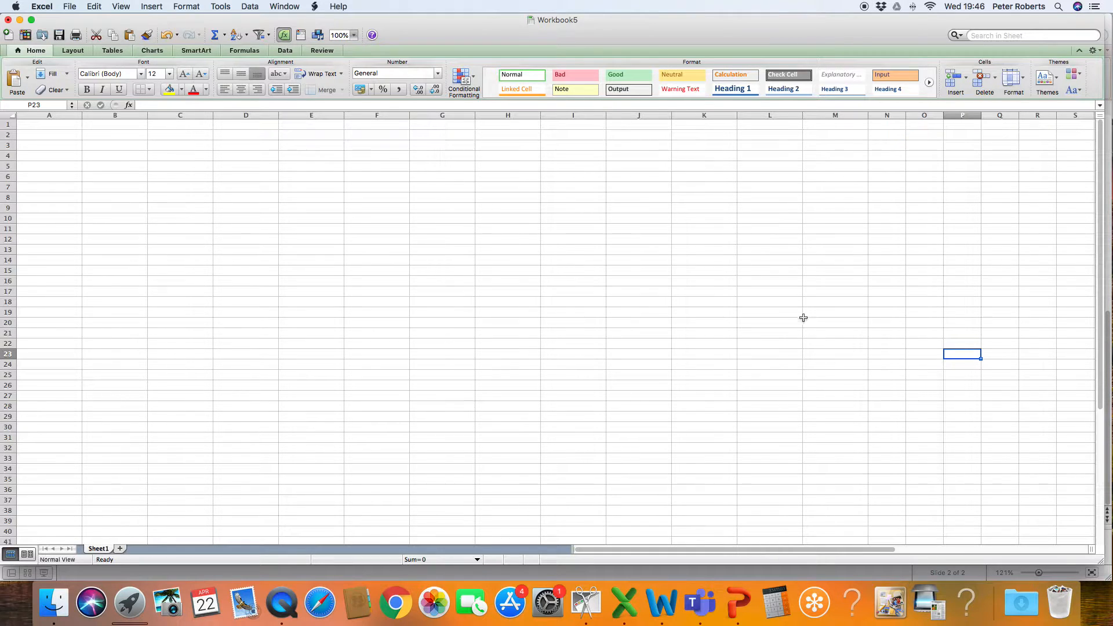
# Step: Paste the copied half brick wall picture into the sheet and place its upper-left corner near cell J12
pyautogui.rightClick(802, 315)
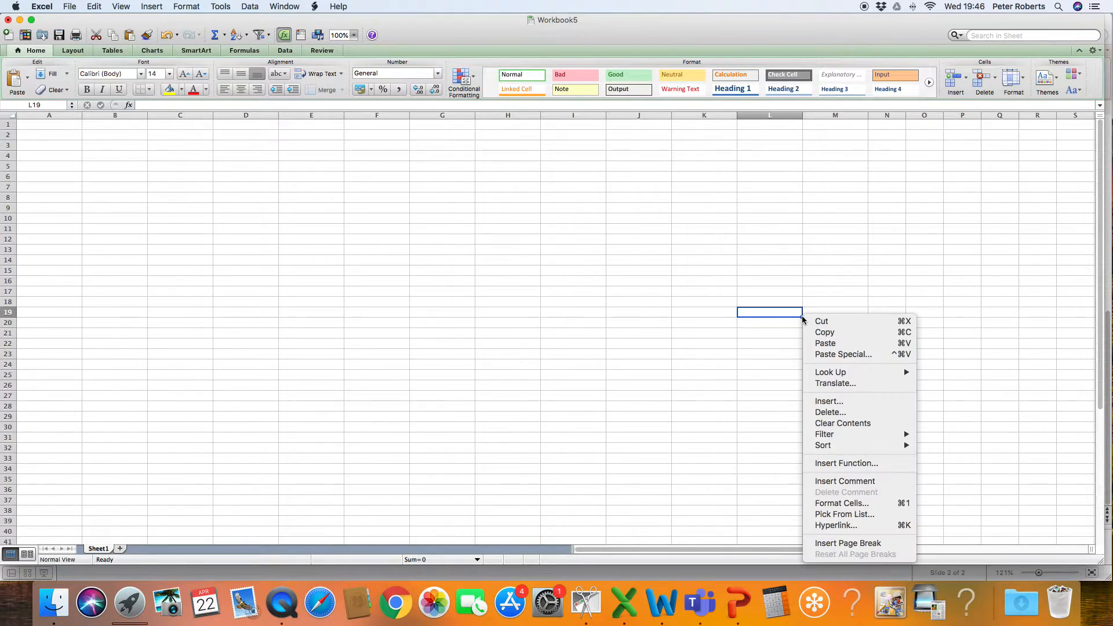
pyautogui.click(824, 346)
pyautogui.moveTo(806, 345); pyautogui.dragTo(651, 252)
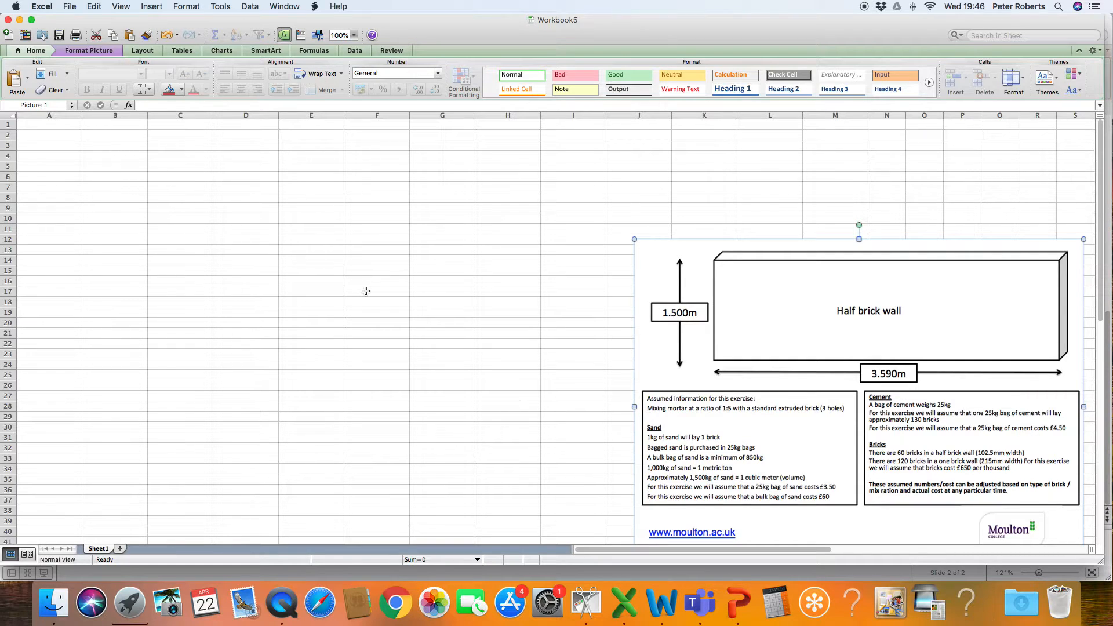
# Step: Enter the heading "Dimension (M)" in cell A1
pyautogui.click(61, 125)
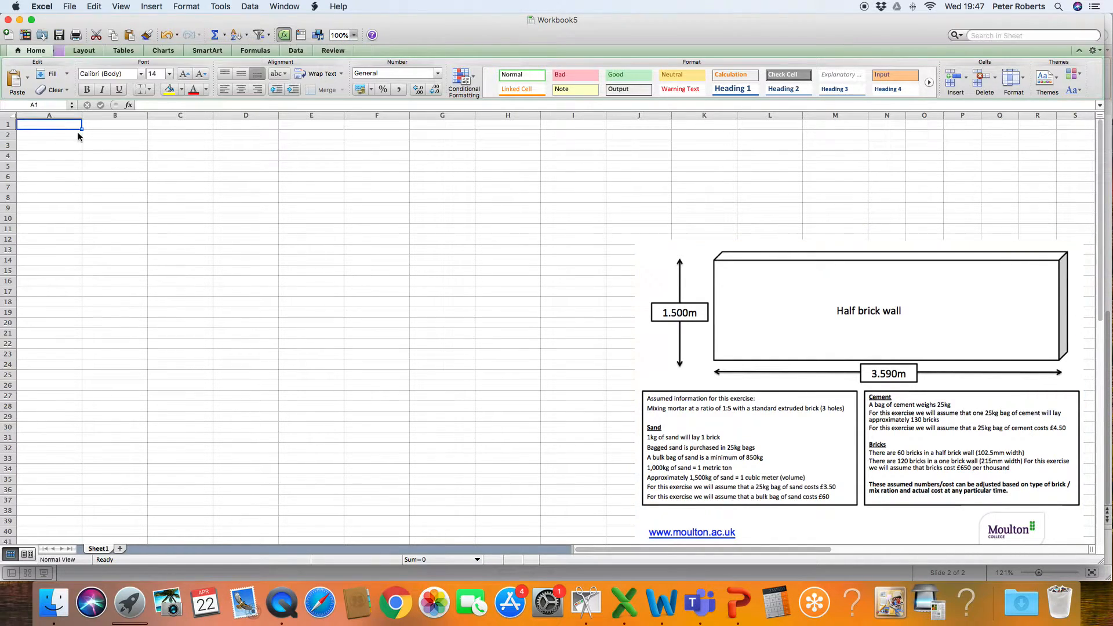
pyautogui.write('Dimension')
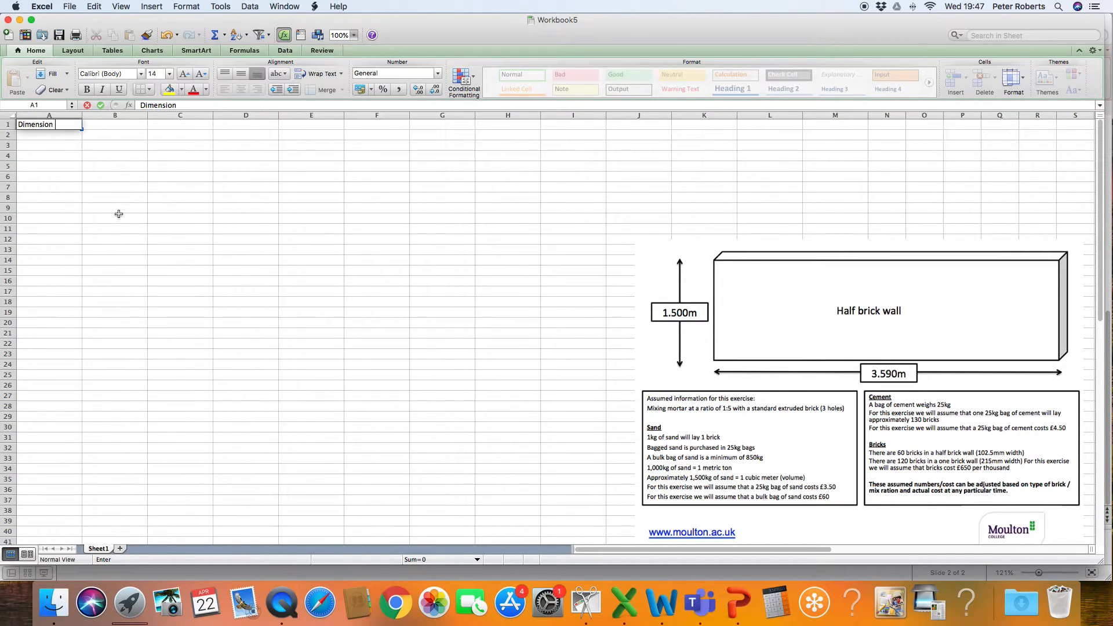
pyautogui.press('Return')
pyautogui.doubleClick(55, 125)
pyautogui.write('(M')
pyautogui.press('Return')
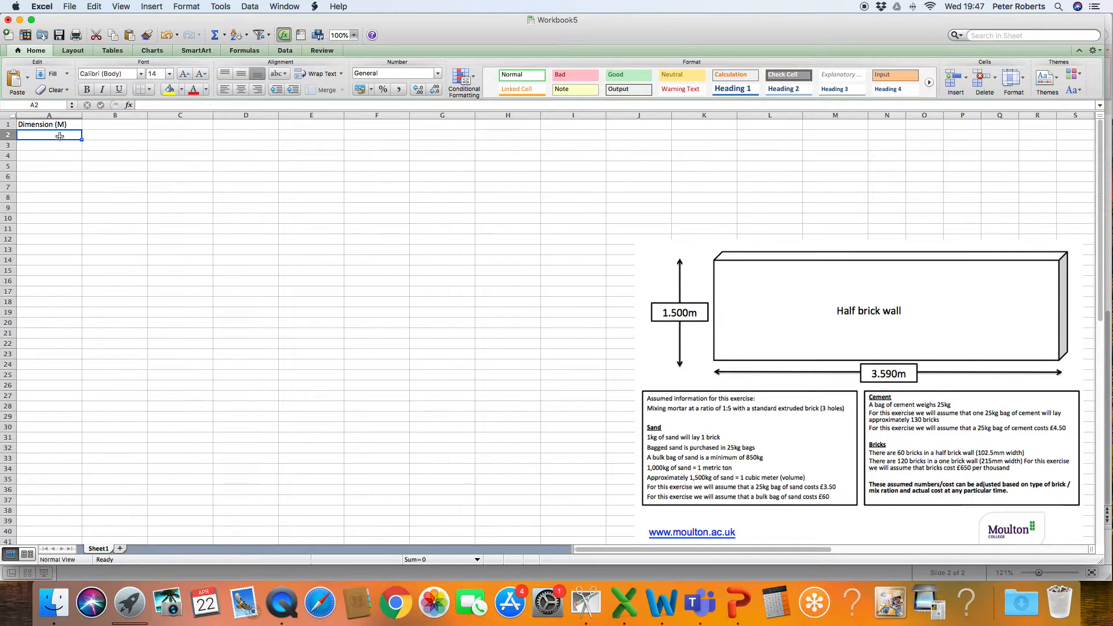
# Step: Enter the row labels "Length" in A2 and "Height" in A3
pyautogui.write('Length')
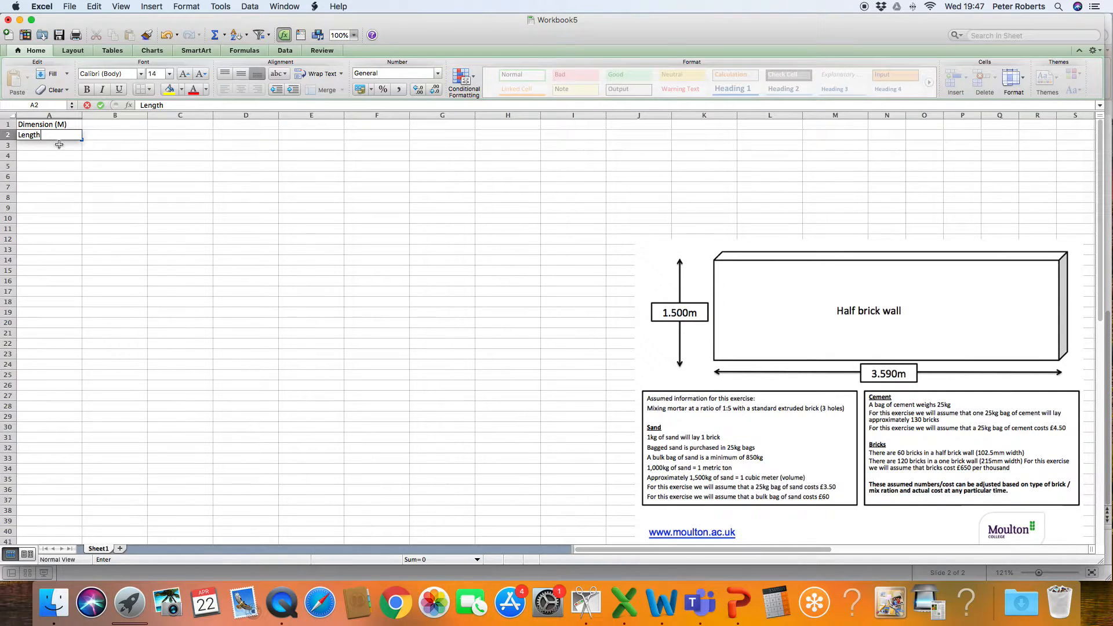
pyautogui.press('Return')
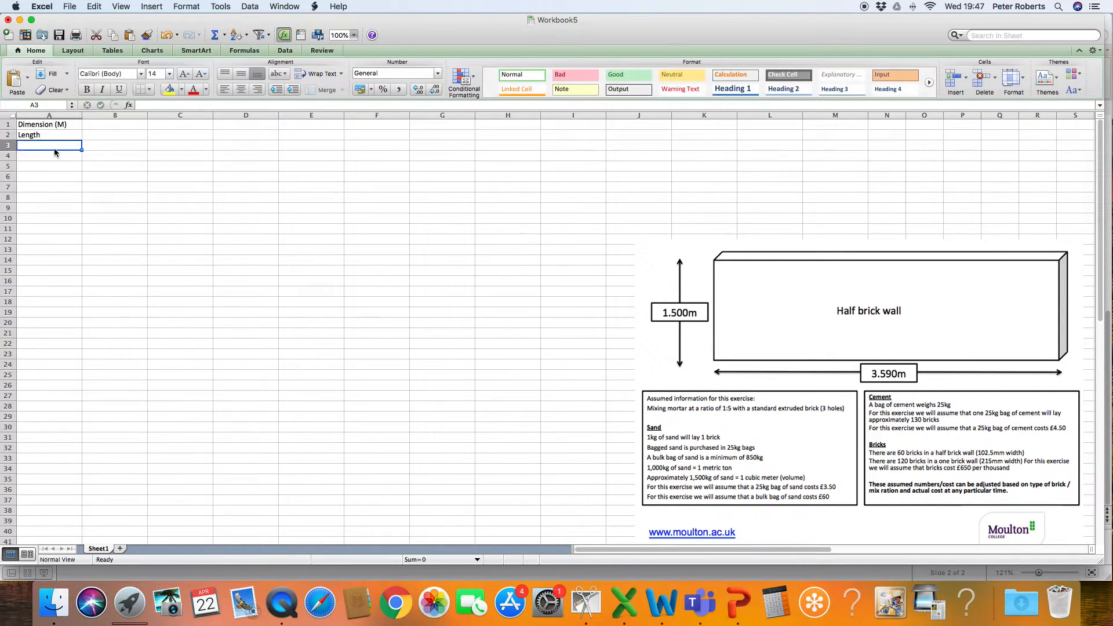
pyautogui.write('Height')
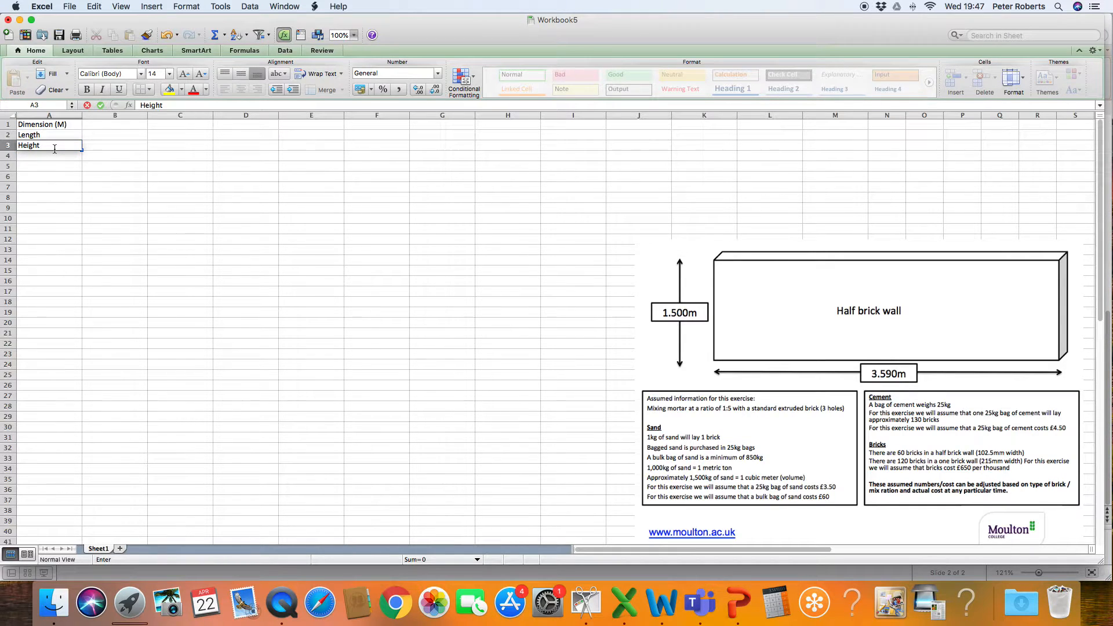
# Step: Enter the column heading "(M)" in cell B1
pyautogui.click(102, 127)
pyautogui.write('M')
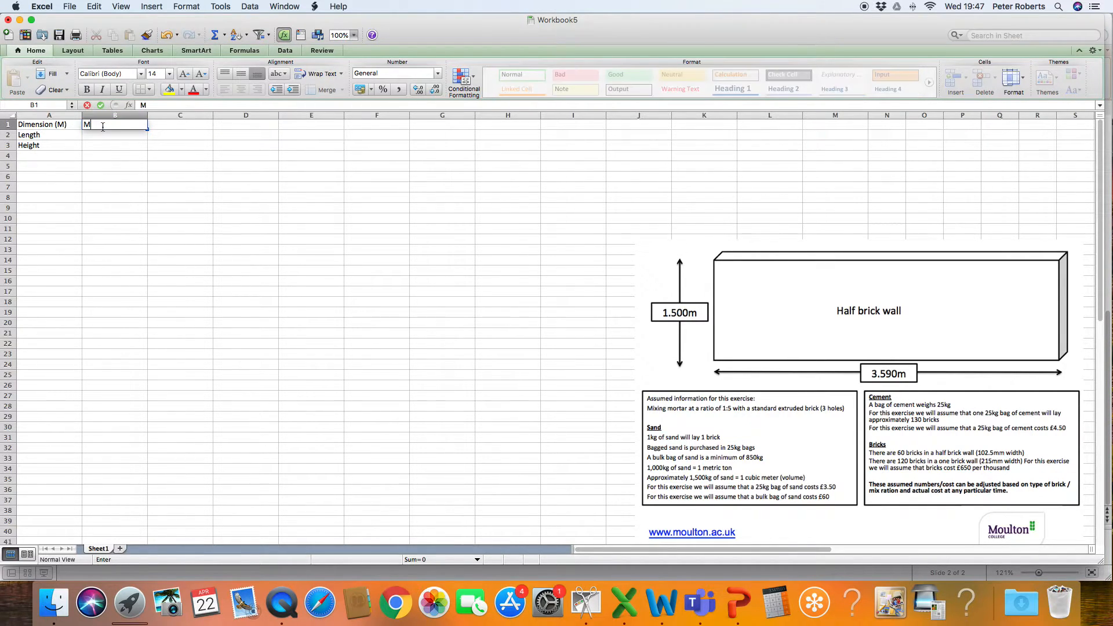
pyautogui.press('BackSpace')
pyautogui.write('(M')
pyautogui.click(104, 134)
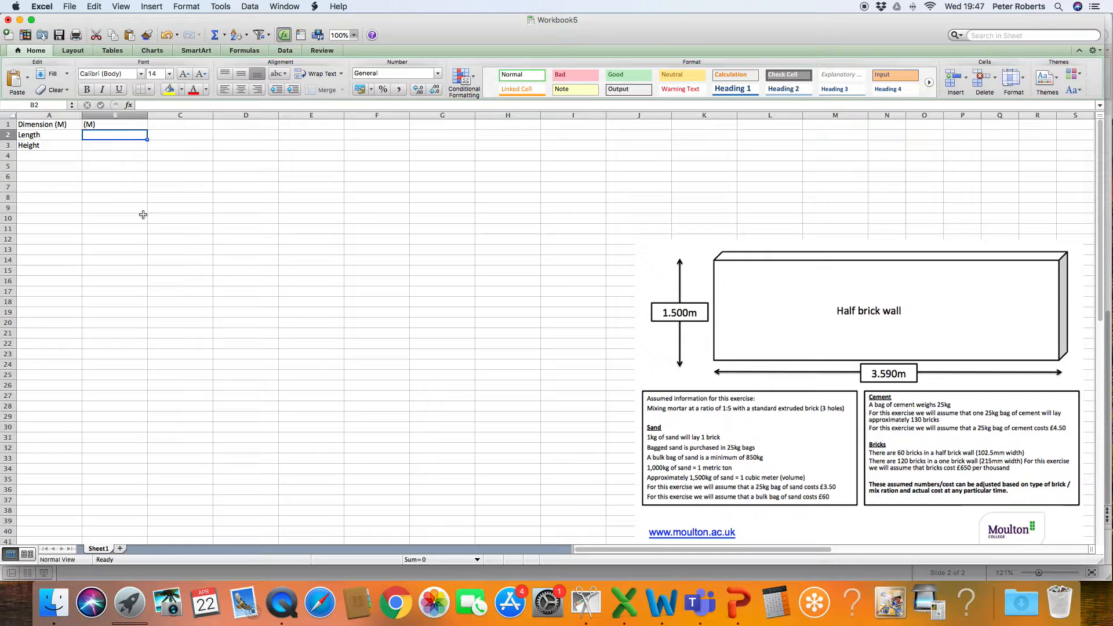
# Step: Enter the wall's length of 3.590 in B2 and its height of 1.500 in B3
pyautogui.click(53, 133)
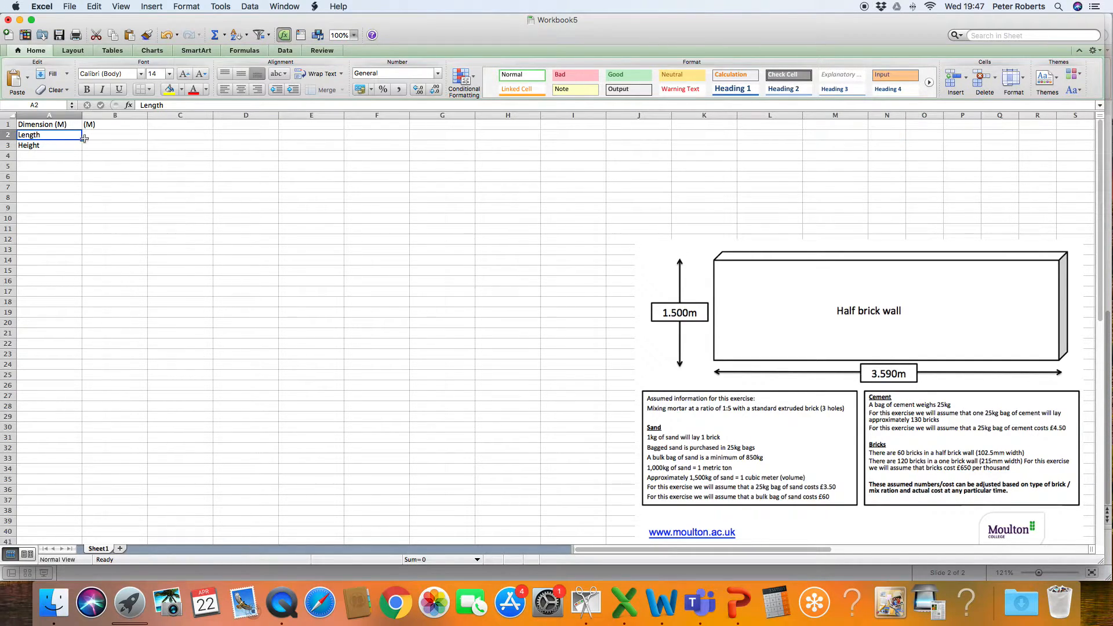
pyautogui.click(107, 135)
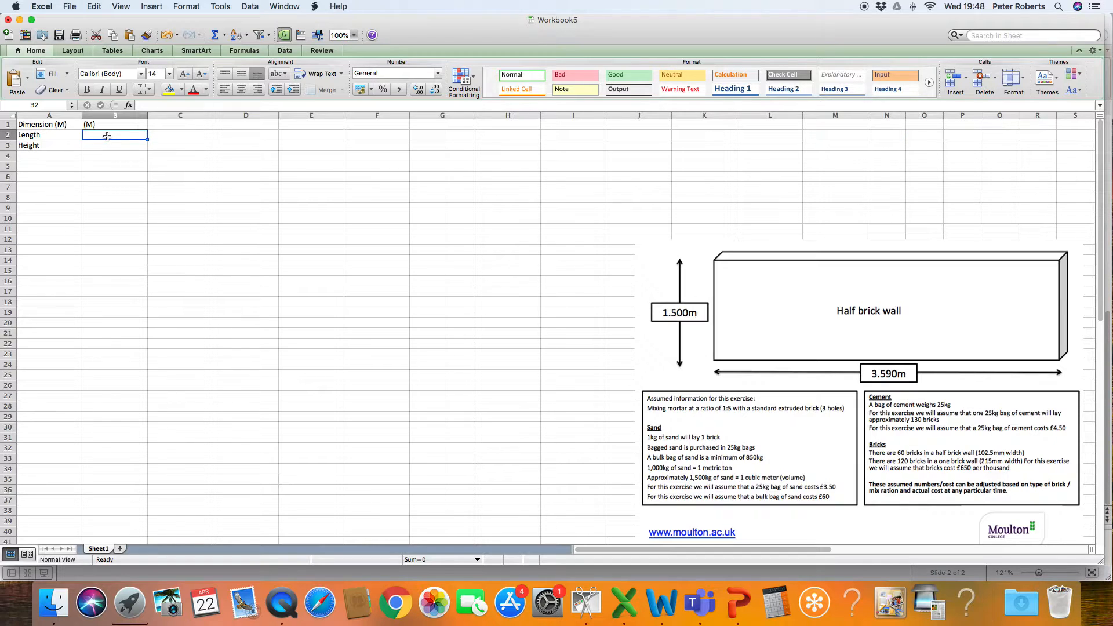
pyautogui.write('3')
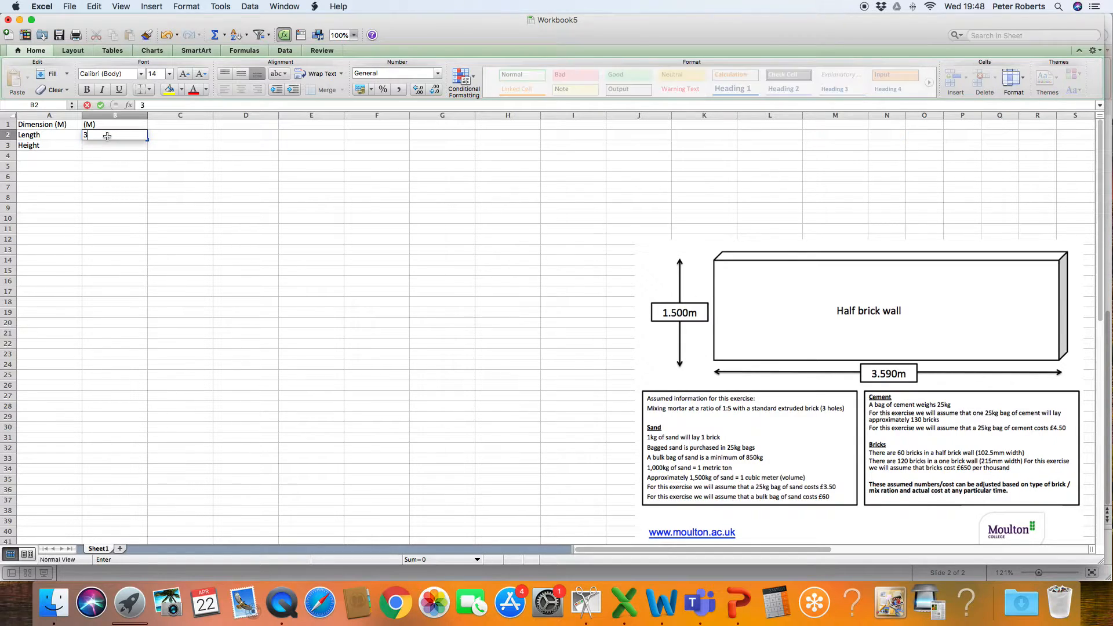
pyautogui.write('.590')
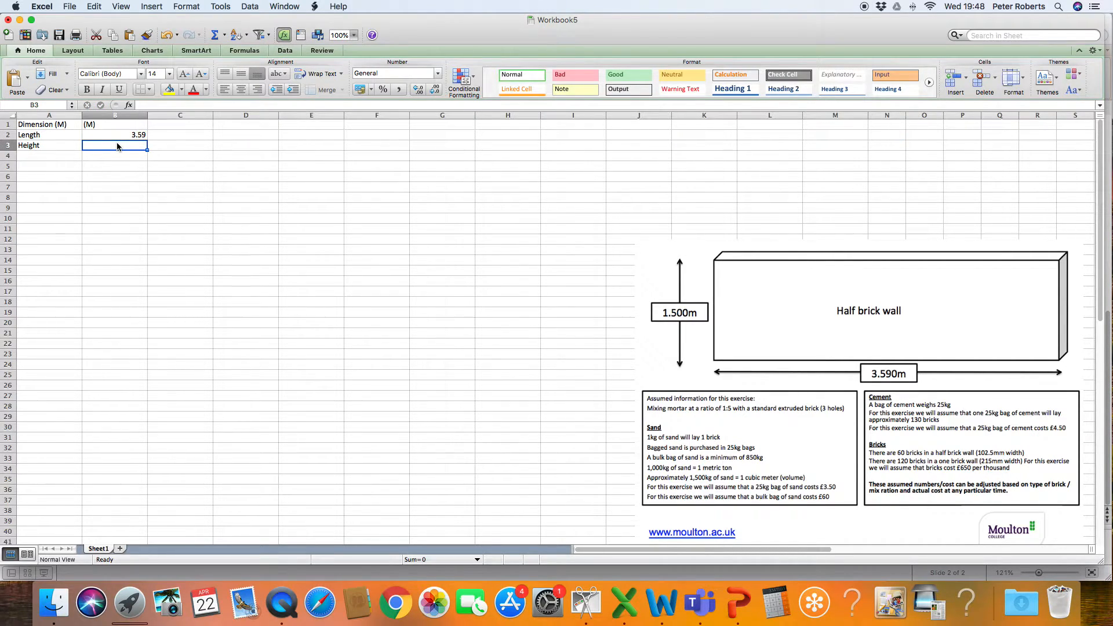
pyautogui.write('1.500')
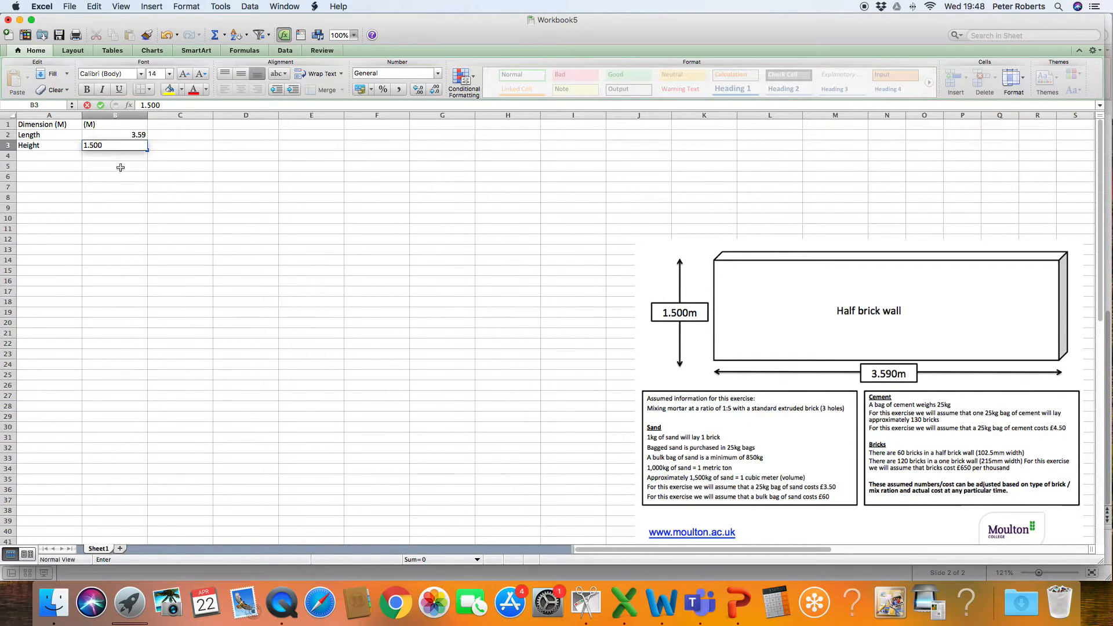
pyautogui.click(120, 167)
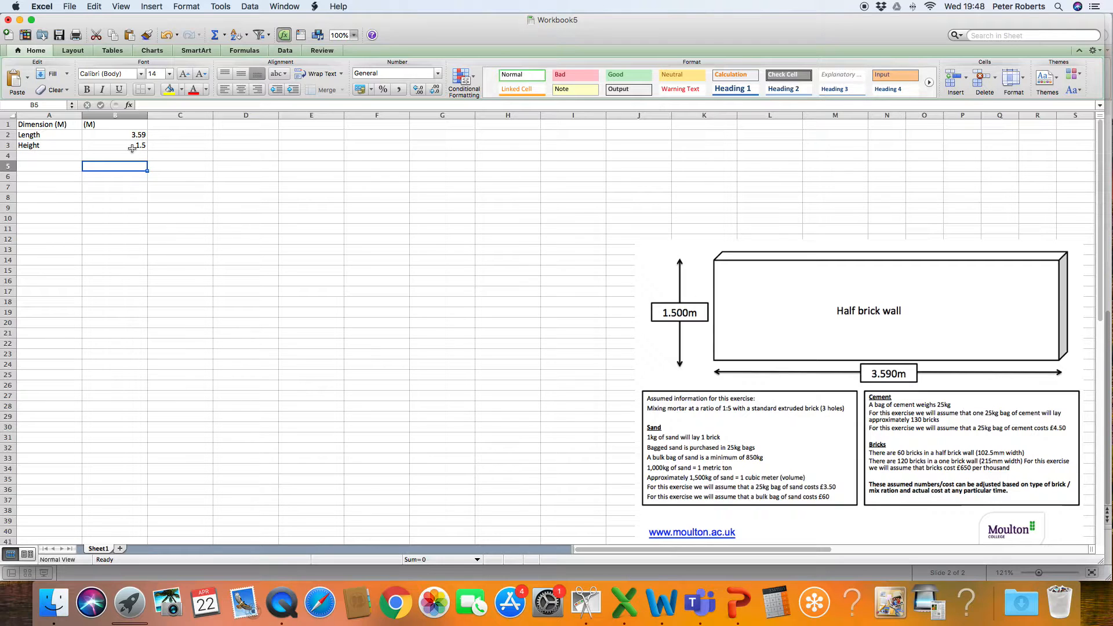
# Step: Enter the column heading "Area (M2)" in cell C1
pyautogui.click(176, 126)
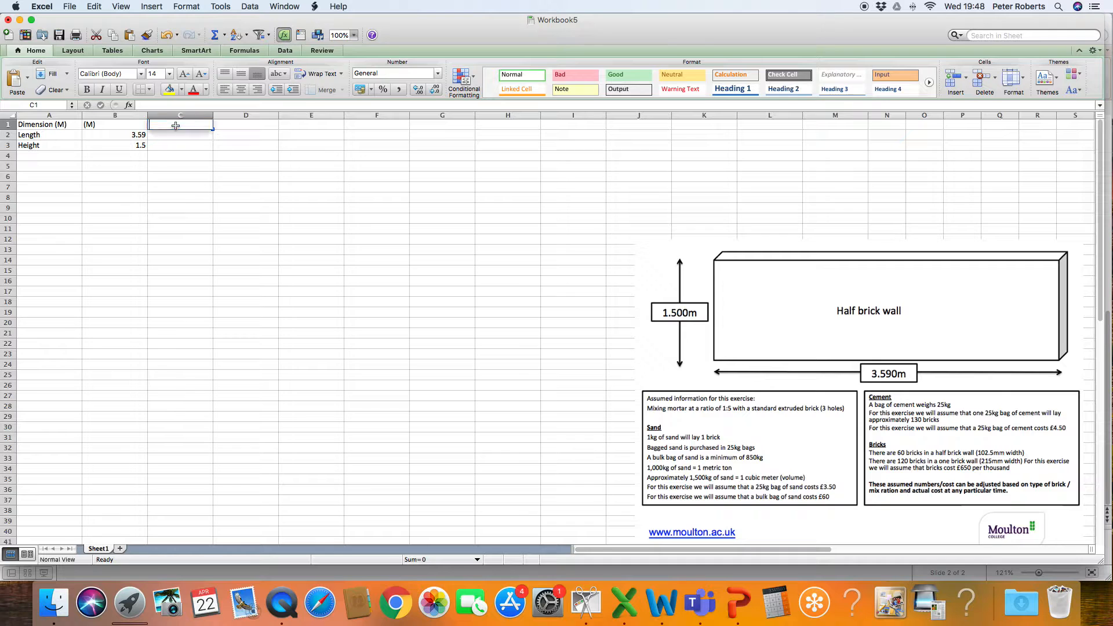
pyautogui.write('Area (M2')
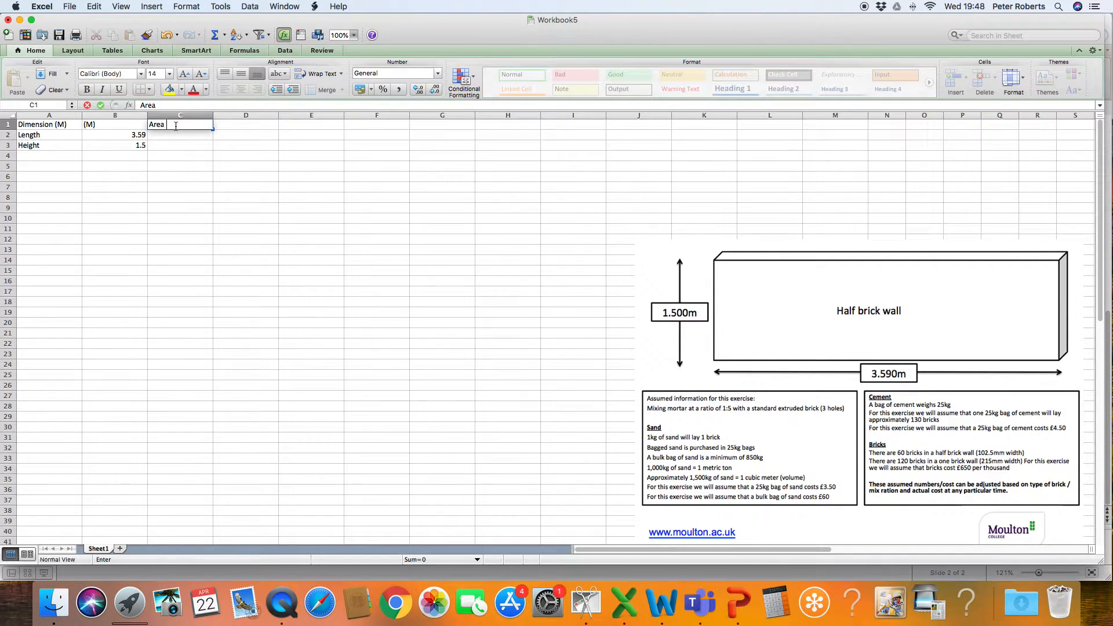
pyautogui.write(')')
pyautogui.click(190, 225)
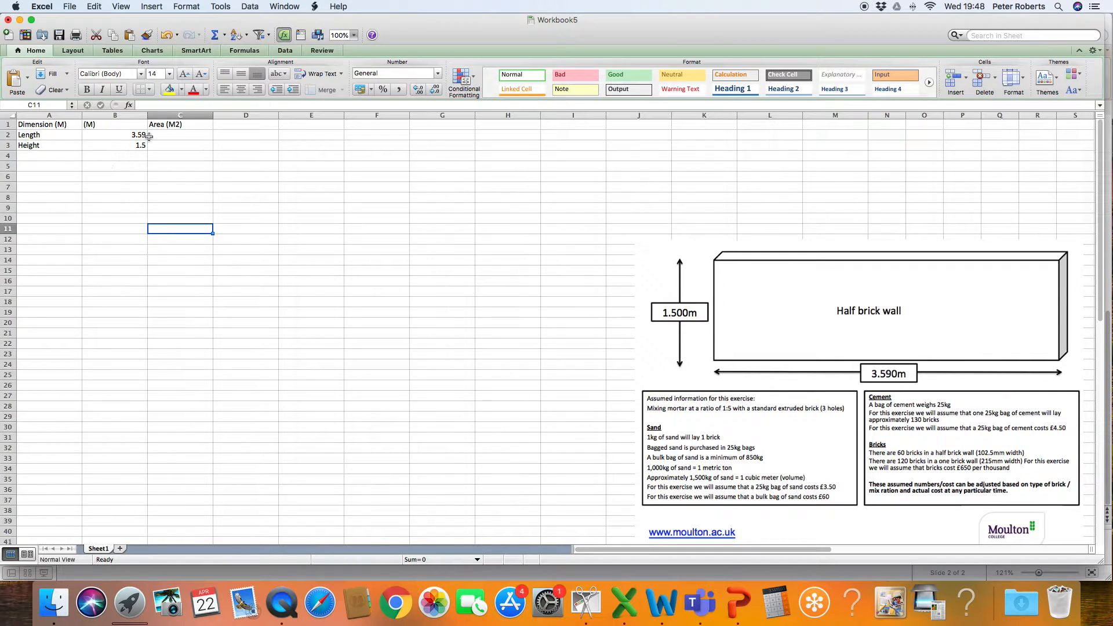
# Step: Calculate the wall's area in C2 by multiplying length by height with the formula =B2*B3
pyautogui.click(168, 137)
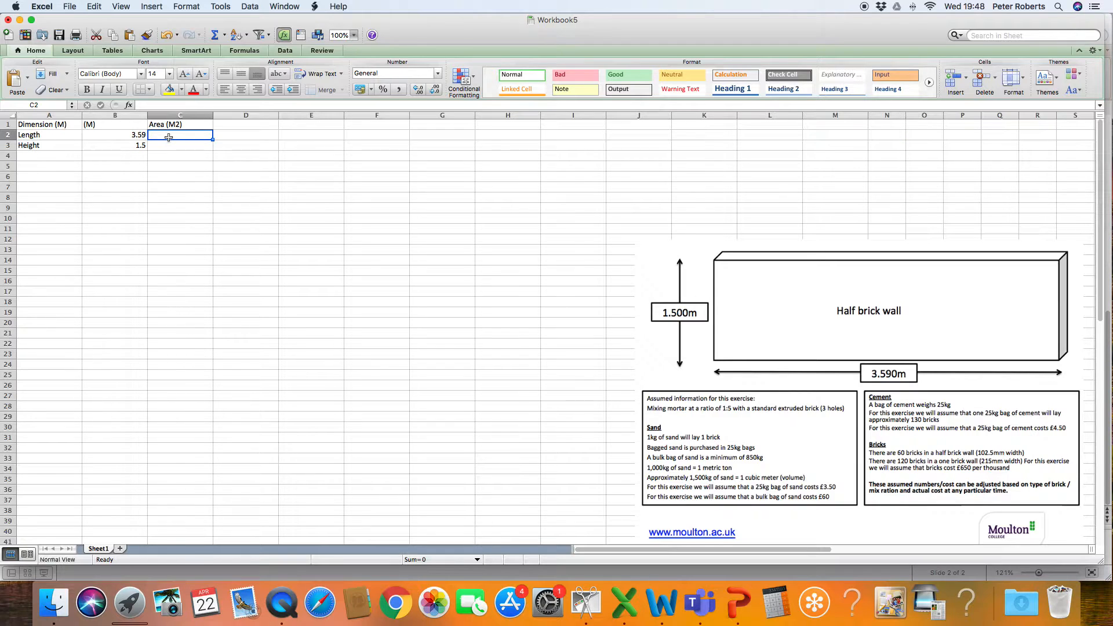
pyautogui.write('=')
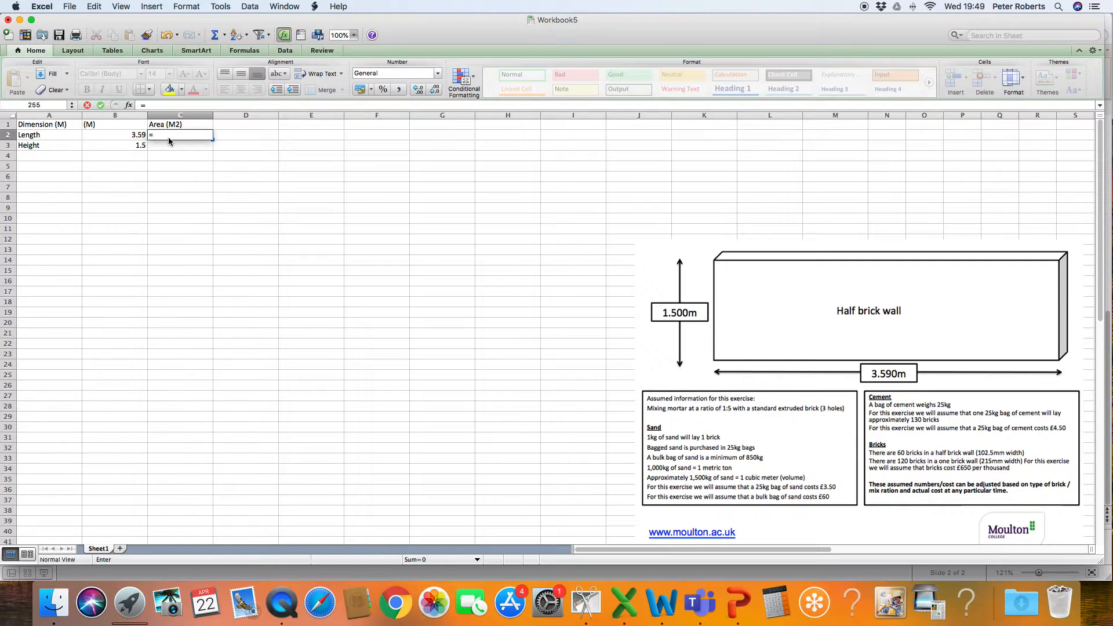
pyautogui.click(134, 136)
pyautogui.write('*')
pyautogui.click(138, 146)
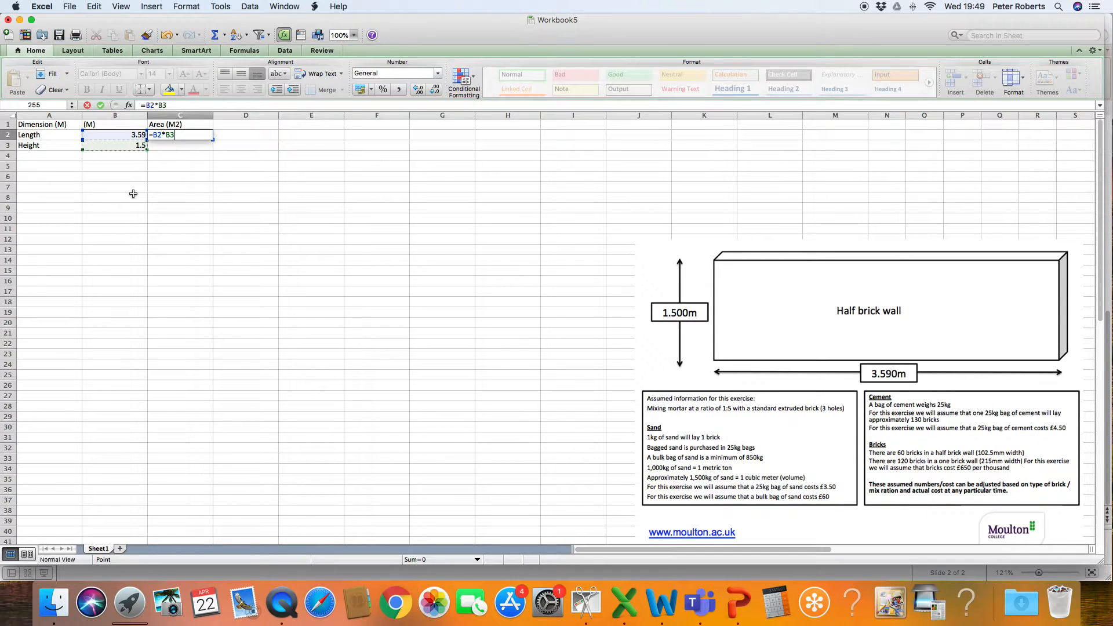
pyautogui.press('Return')
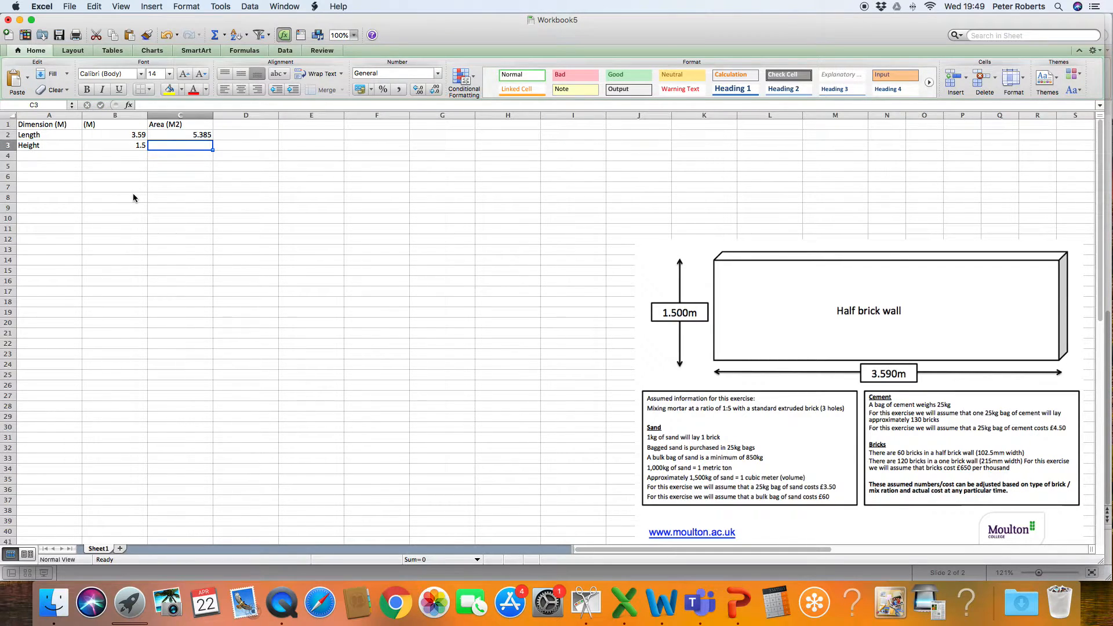
pyautogui.click(203, 132)
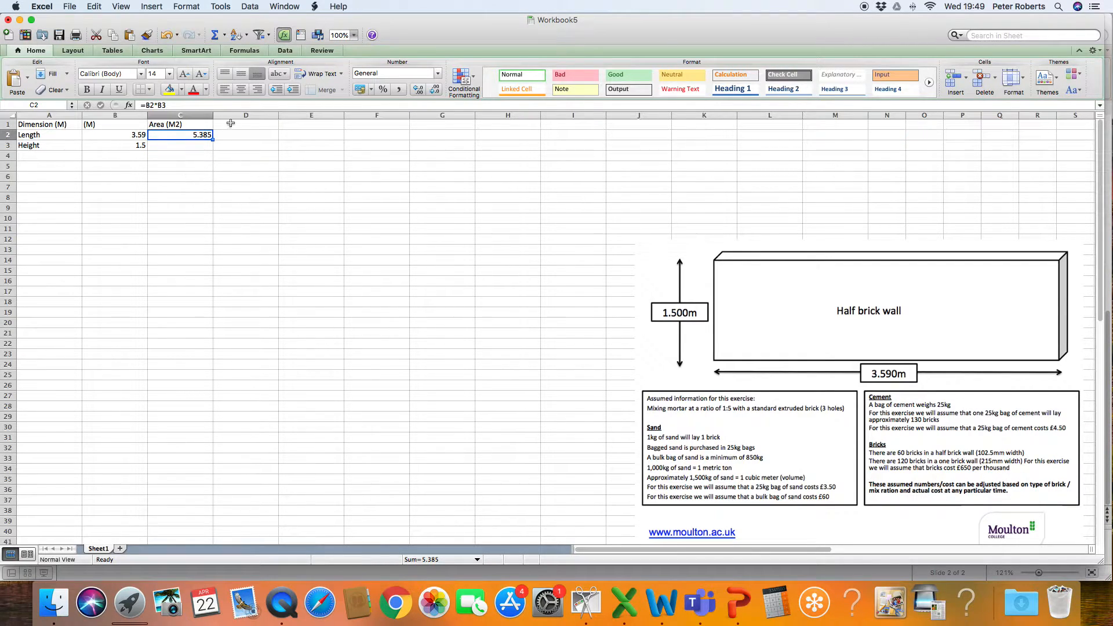
# Step: Enter the column heading "Bricks Per M2" in cell D1 and the value 60 in D2
pyautogui.click(231, 125)
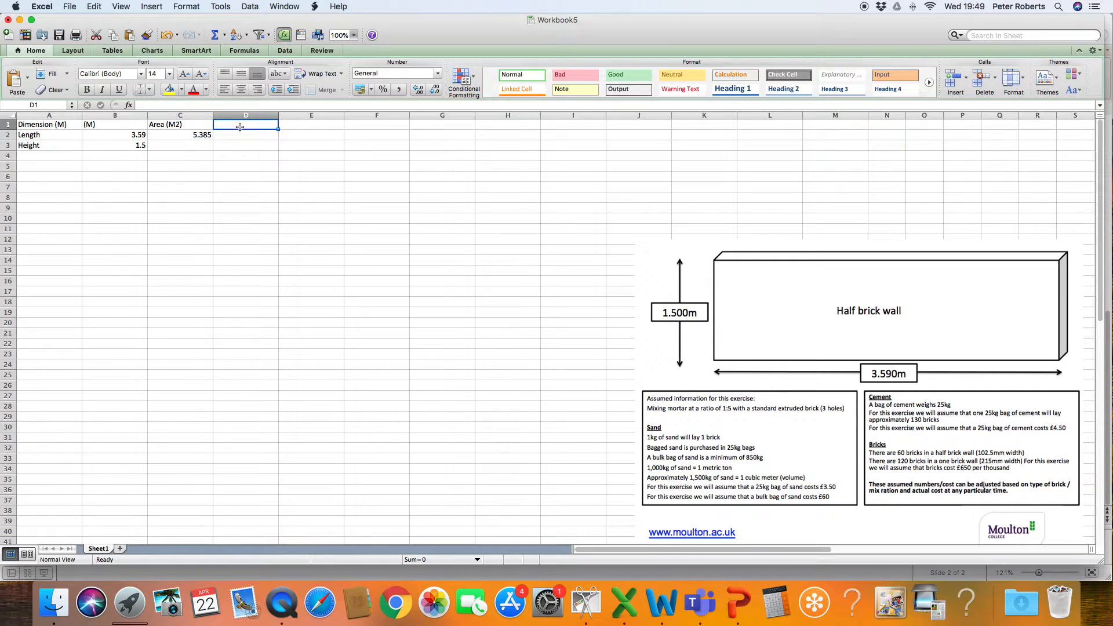
pyautogui.write('Bricks')
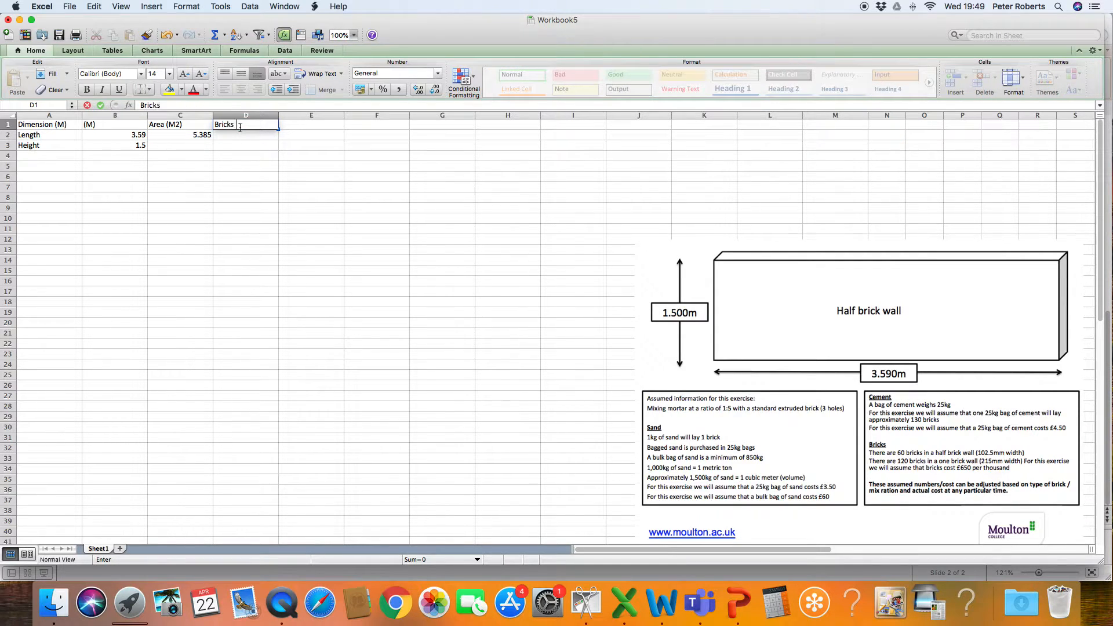
pyautogui.write(' Per M2')
pyautogui.click(235, 135)
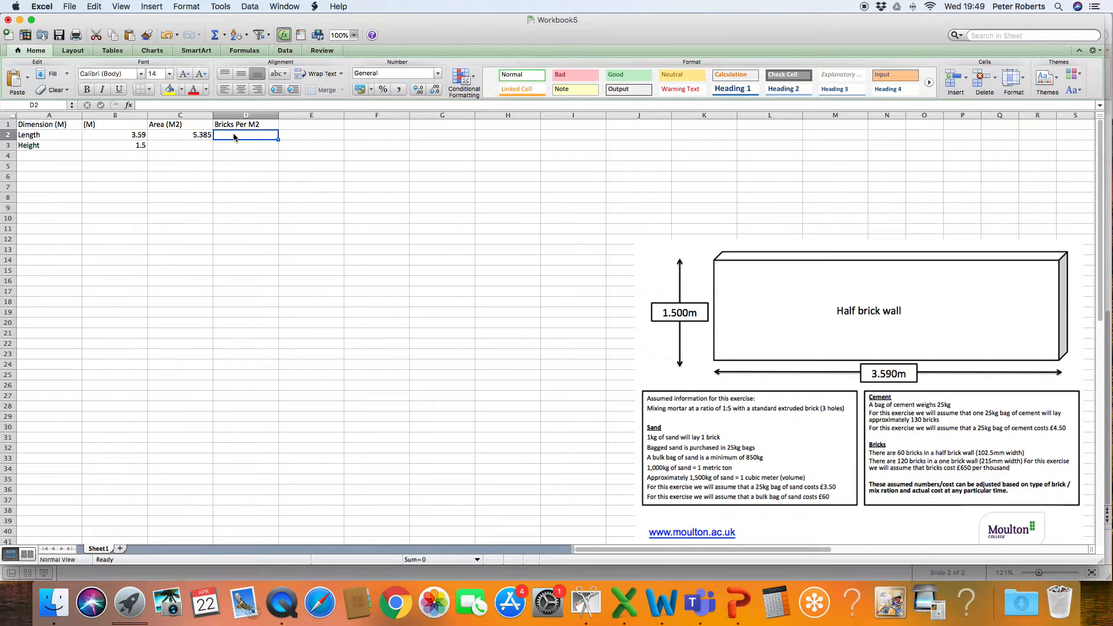
pyautogui.write('60')
pyautogui.click(241, 173)
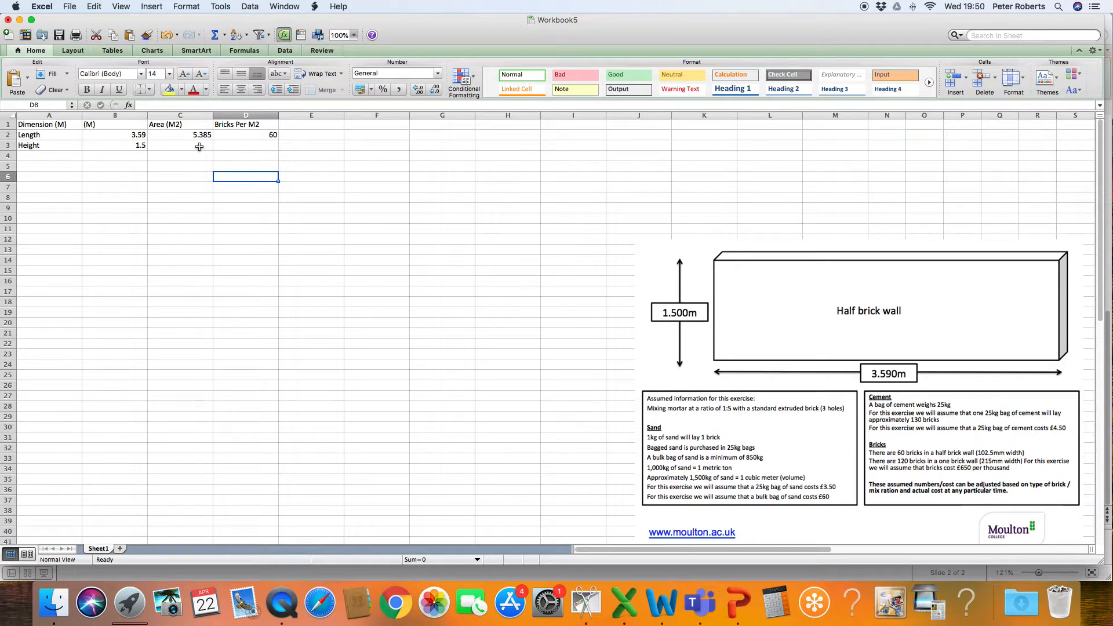
# Step: Enter the column heading "Initial Number of Bricks" in cell E1
pyautogui.click(295, 126)
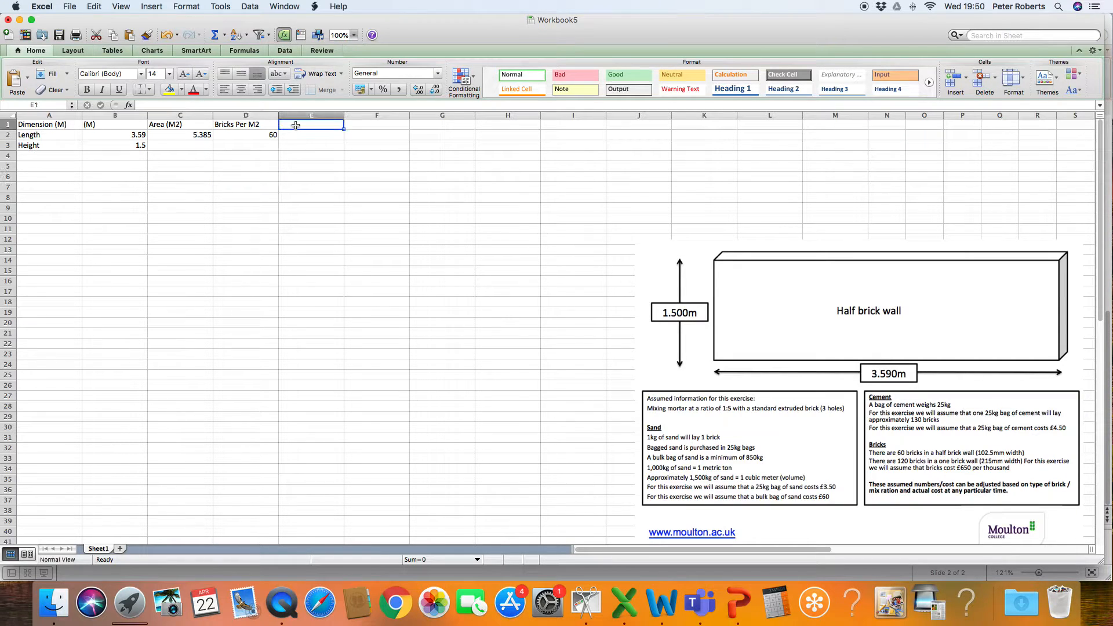
pyautogui.write('Ini')
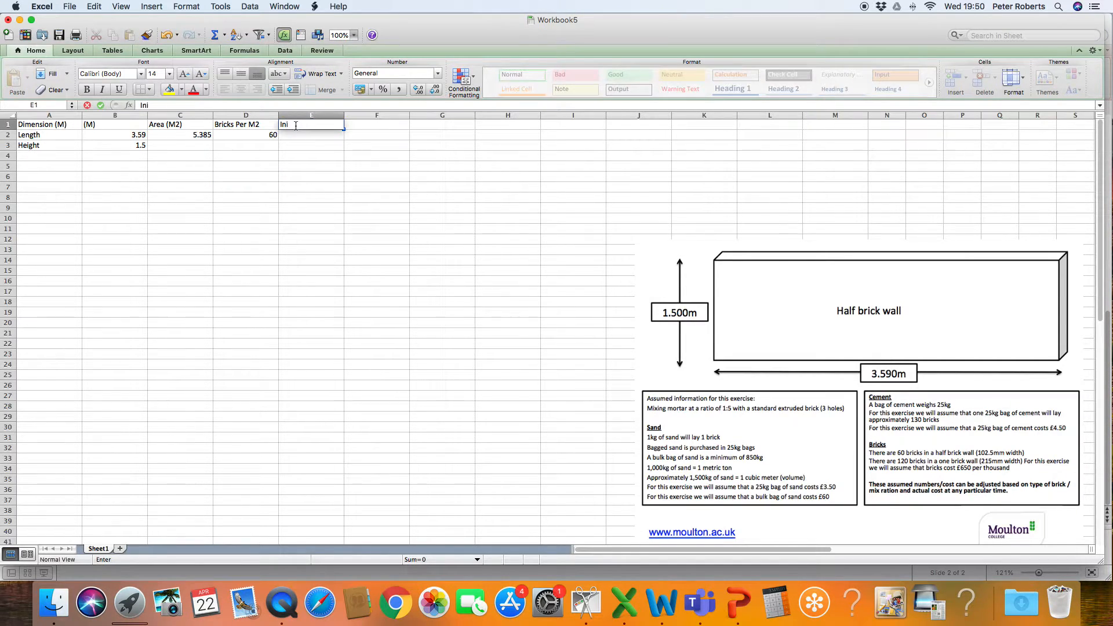
pyautogui.write('tial Number of Bricks')
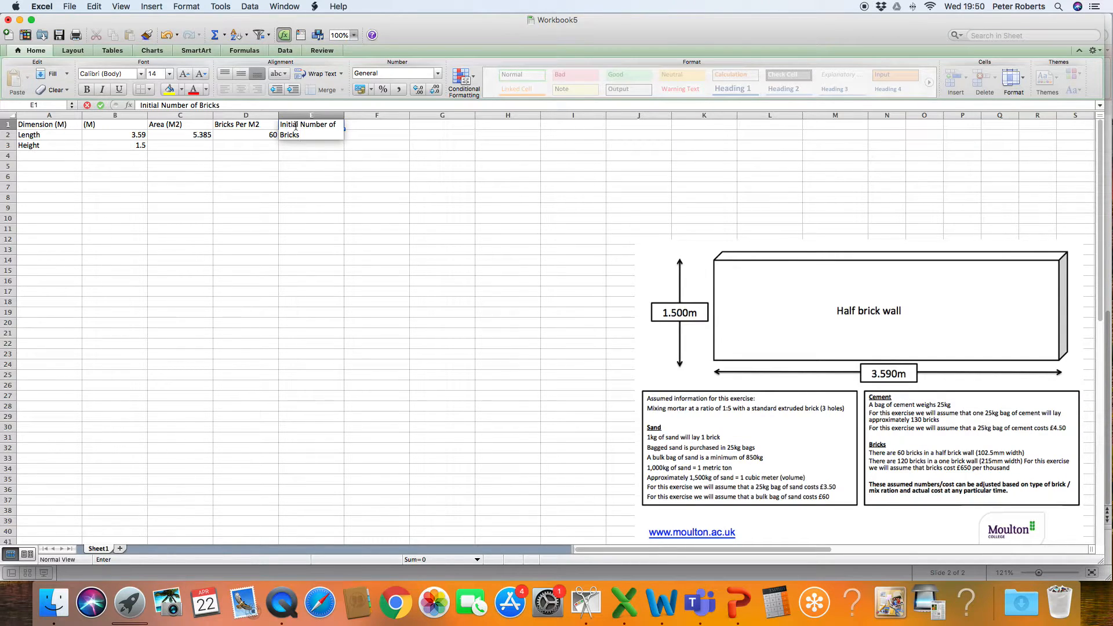
pyautogui.click(328, 218)
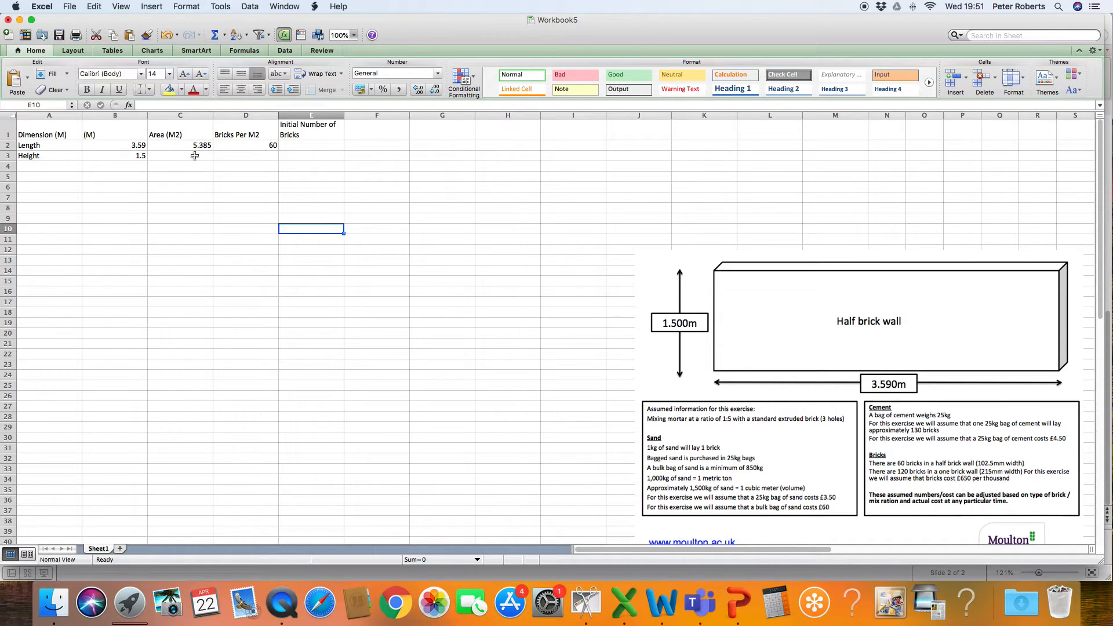
# Step: Calculate the initial number of bricks in E2 by multiplying area by bricks per M2 with the formula =C2*D2
pyautogui.click(305, 145)
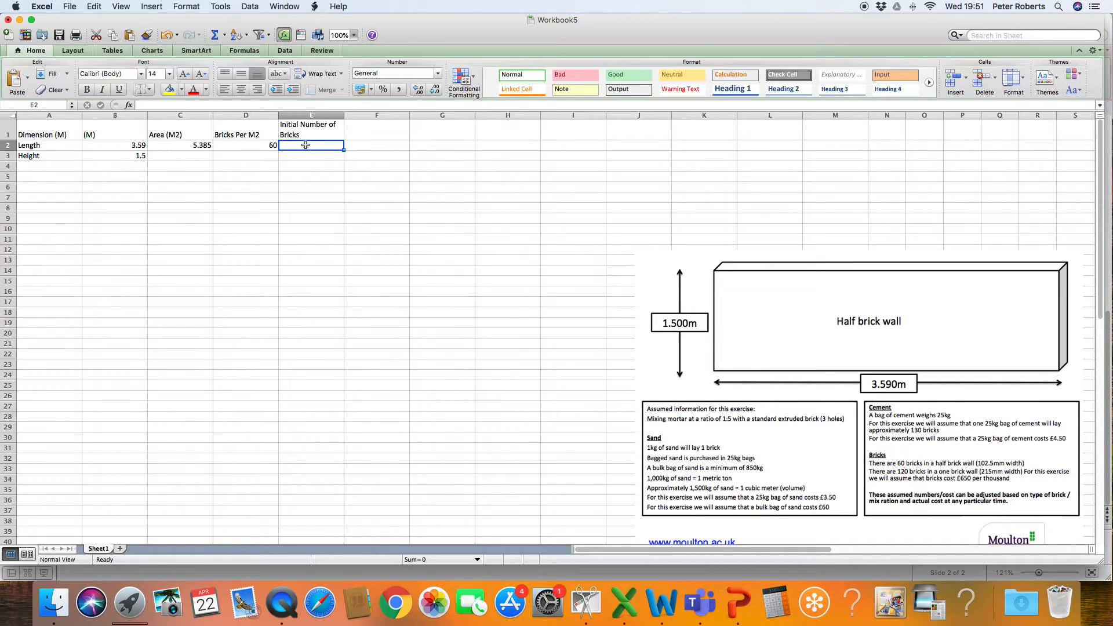
pyautogui.write('=')
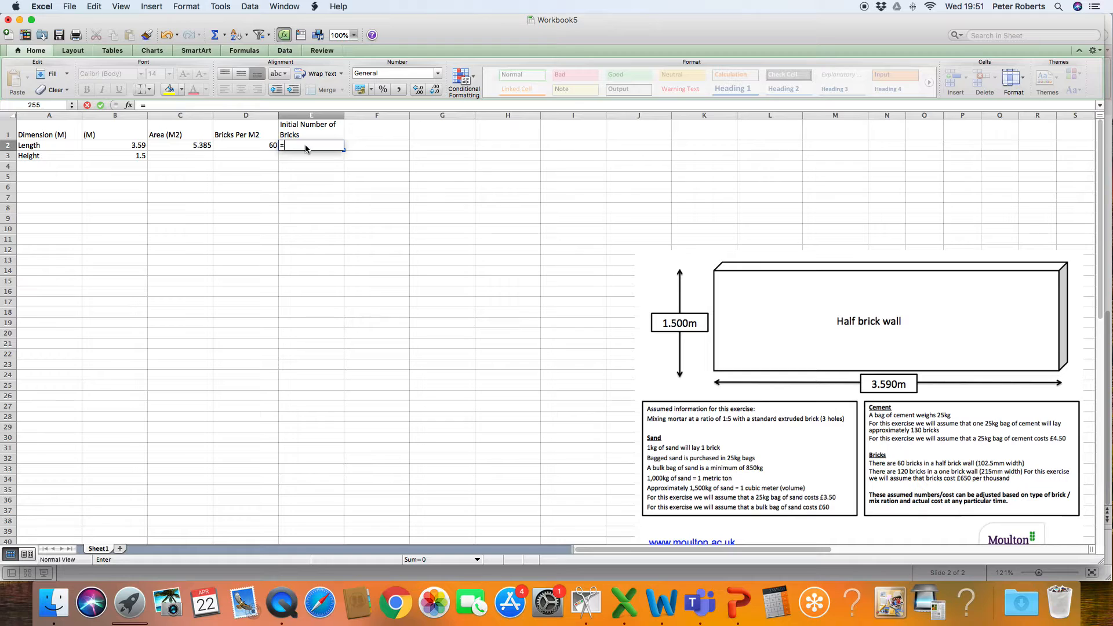
pyautogui.click(201, 147)
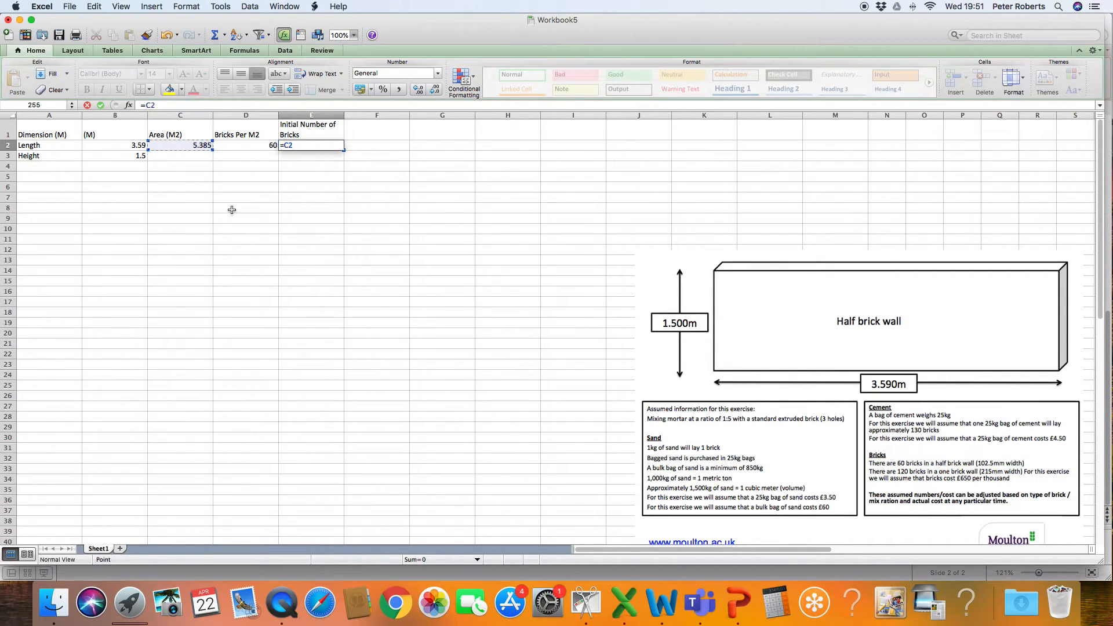
pyautogui.write('*')
pyautogui.click(266, 146)
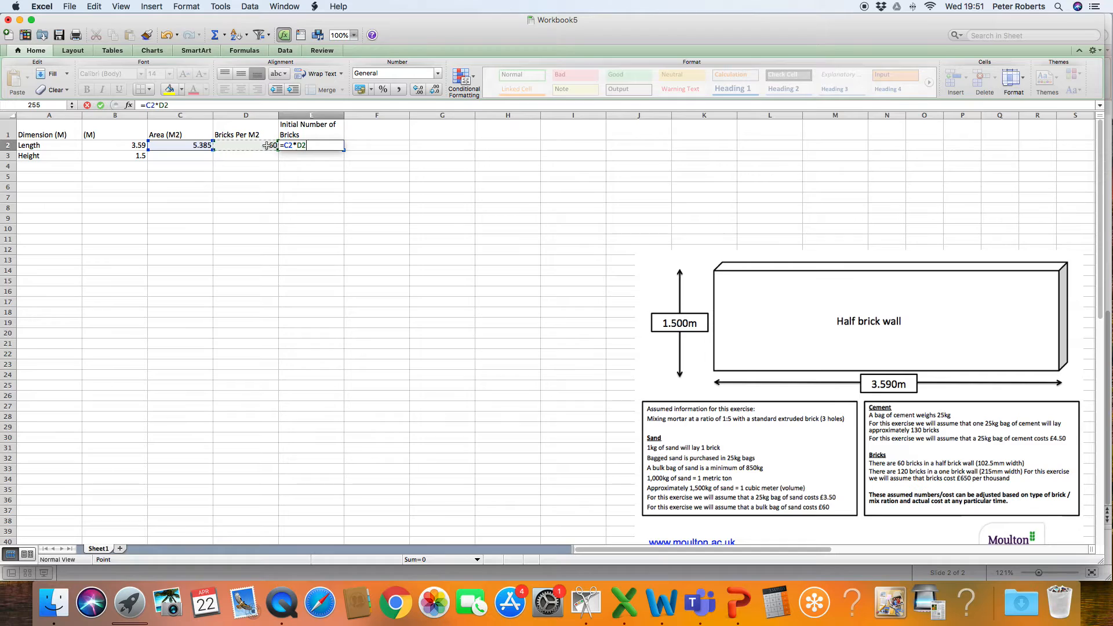
pyautogui.press('Return')
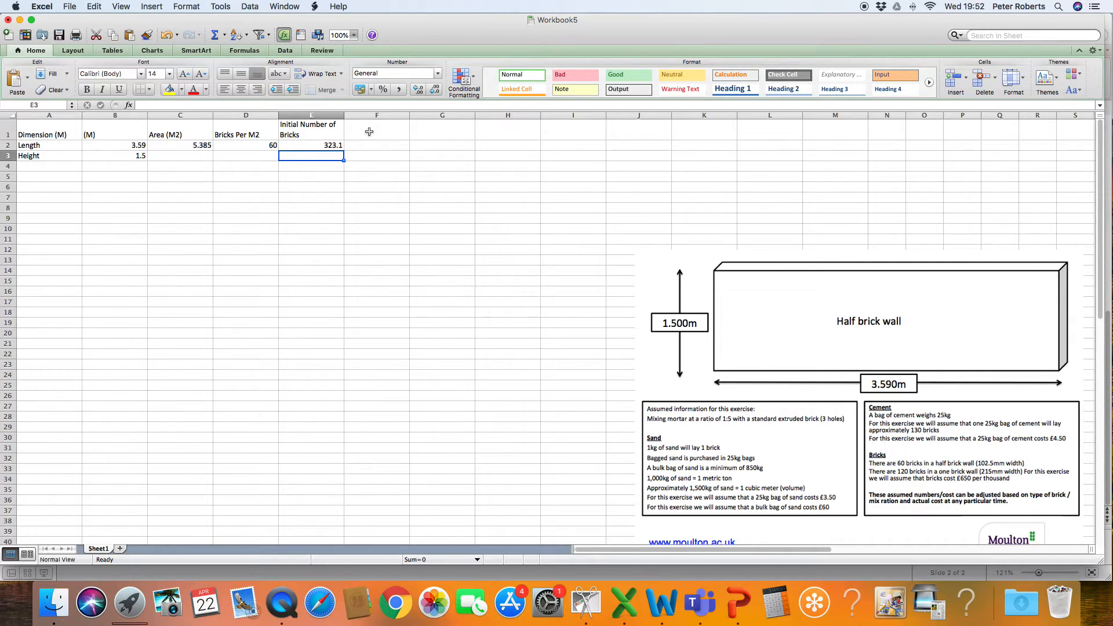
pyautogui.write('Allow')
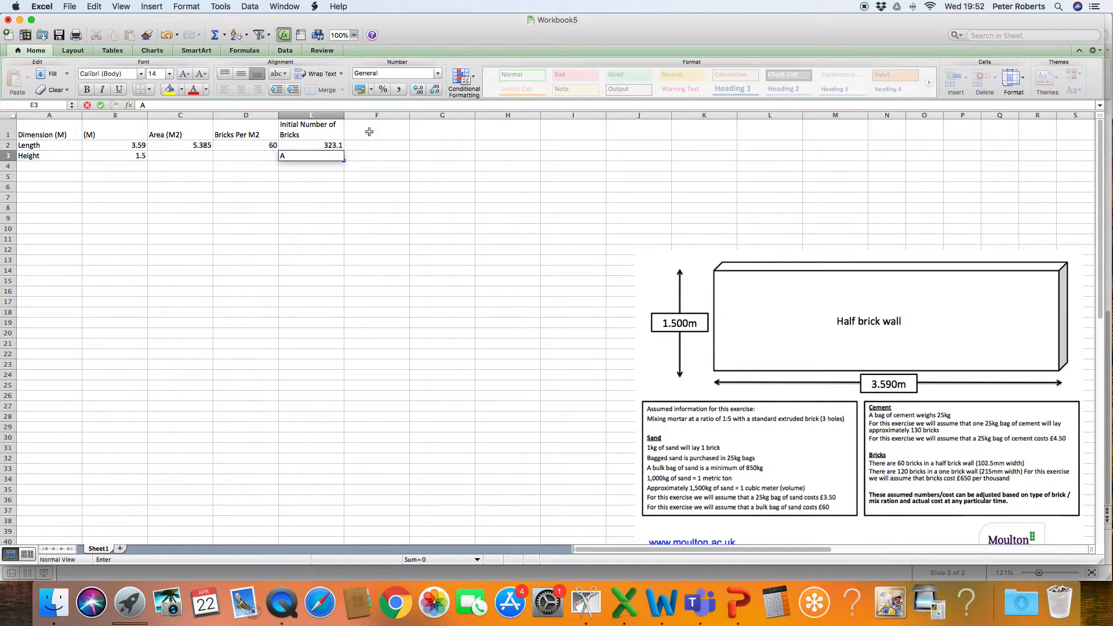
pyautogui.press('BackSpace')
pyautogui.press('BackSpace')
pyautogui.press('BackSpace')
pyautogui.press('BackSpace')
# Step: Enter the column heading "Allow % for waste" in cell F1
pyautogui.click(392, 133)
pyautogui.write('Allow')
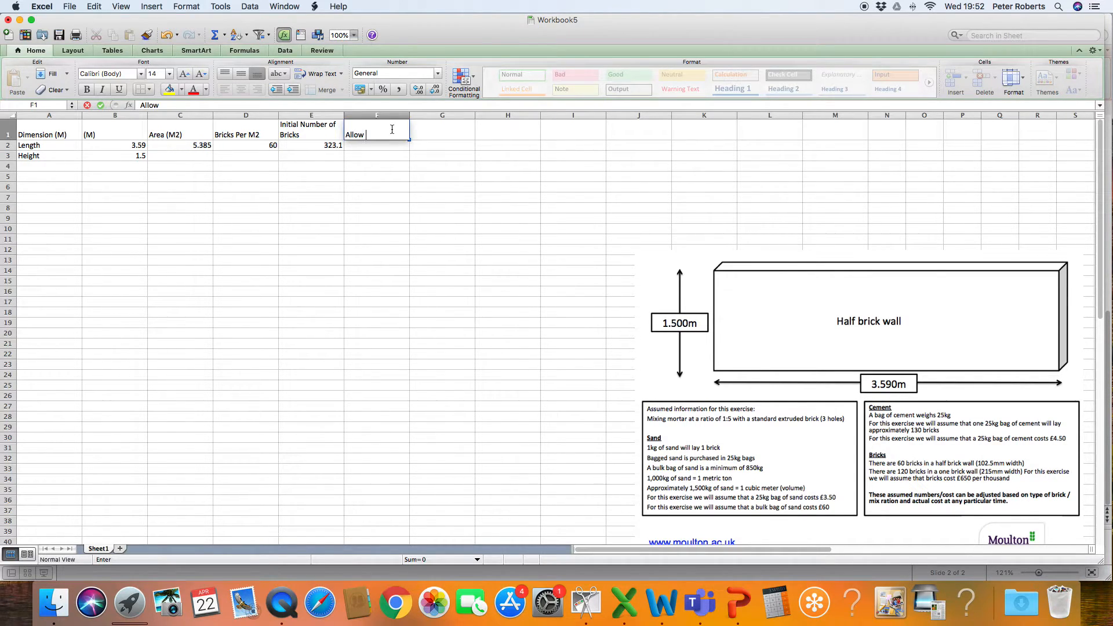
pyautogui.write(' % for waste')
pyautogui.click(385, 227)
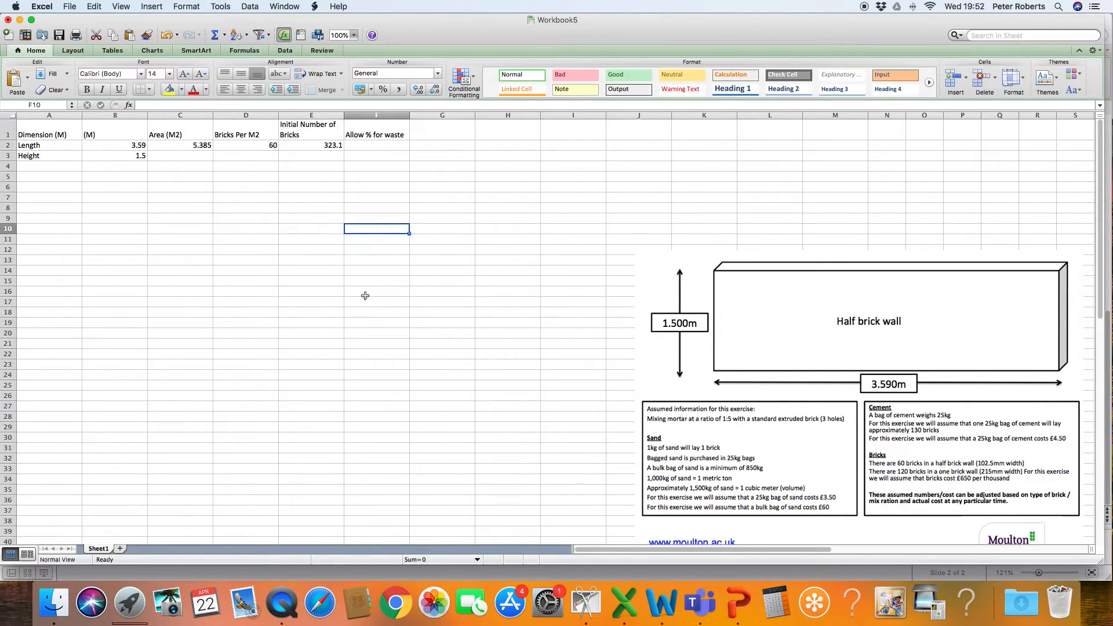
# Step: Add a 5% waste allowance to the initial number of bricks in F2 with the formula =E2*1.05
pyautogui.click(370, 147)
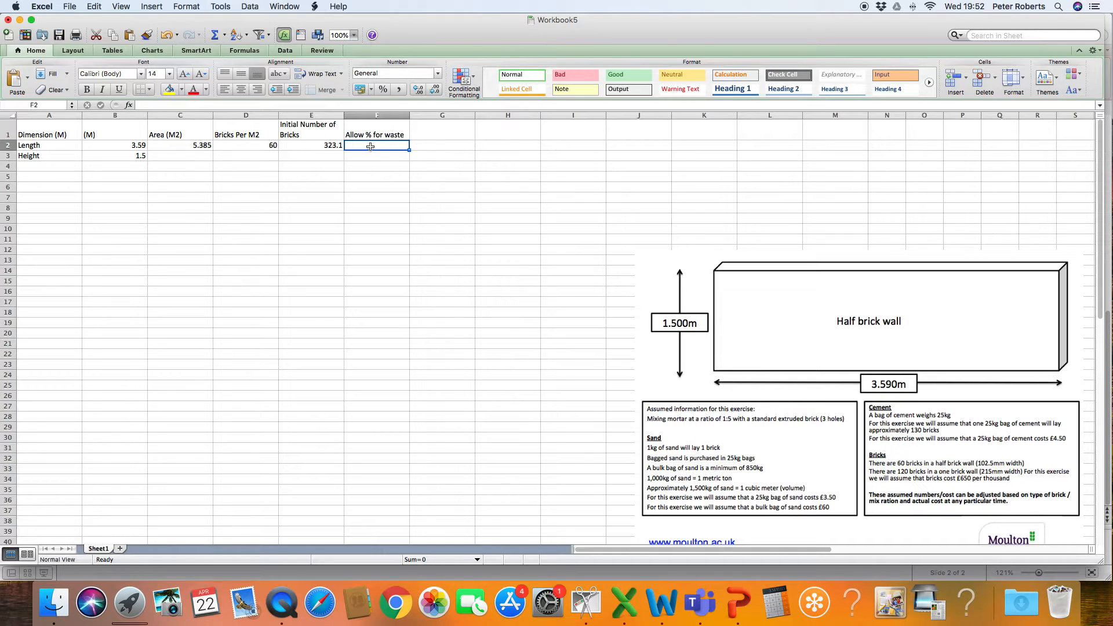
pyautogui.write('=')
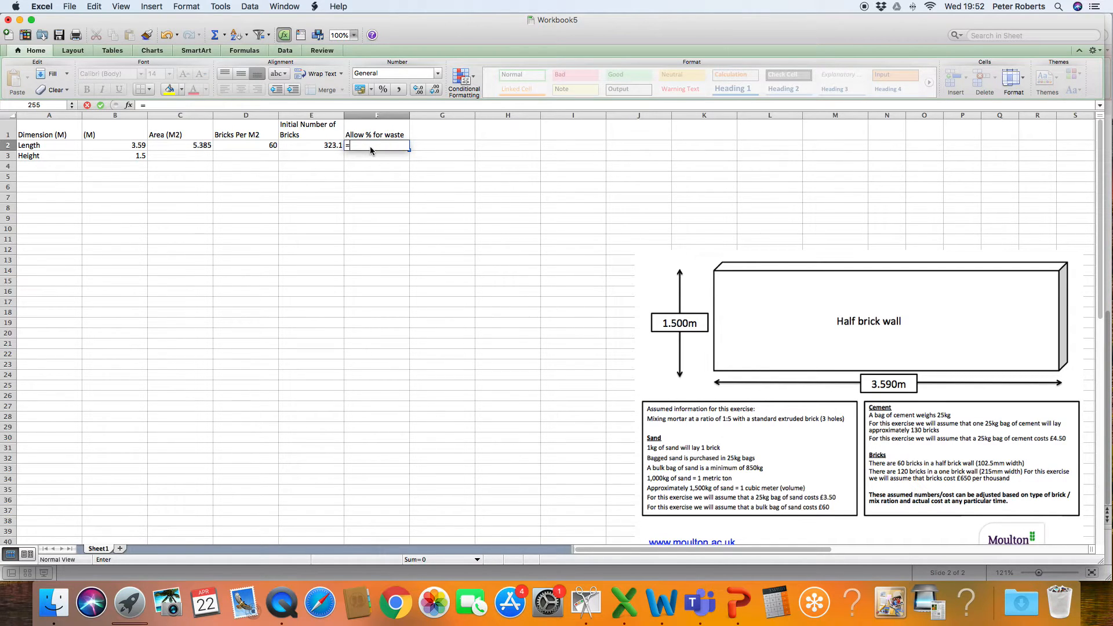
pyautogui.click(329, 145)
pyautogui.click(325, 144)
pyautogui.write('*')
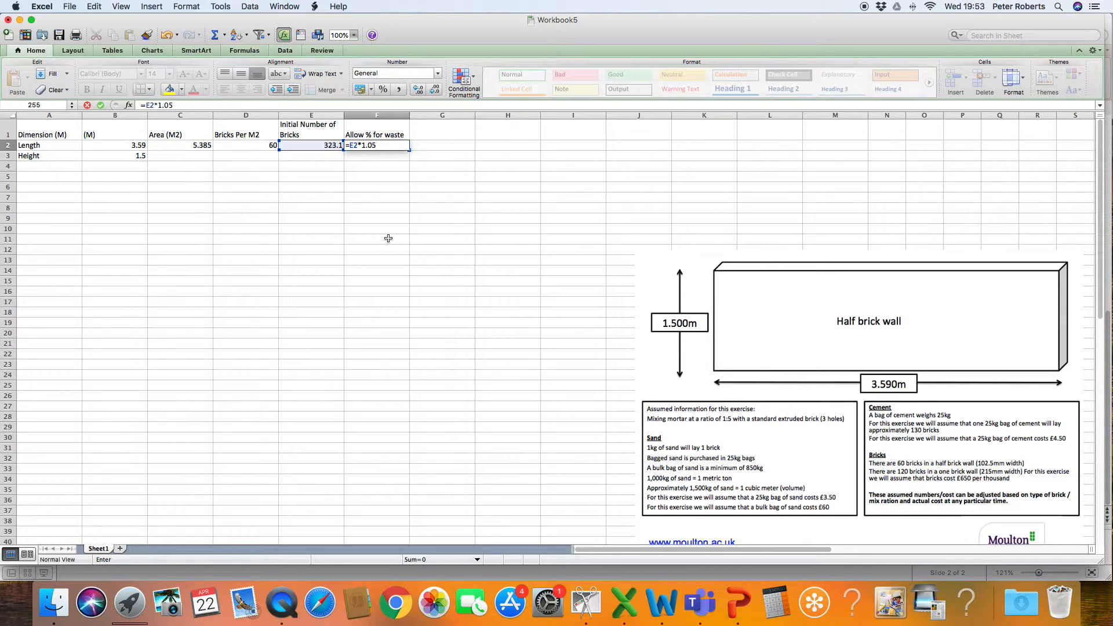
pyautogui.press('Return')
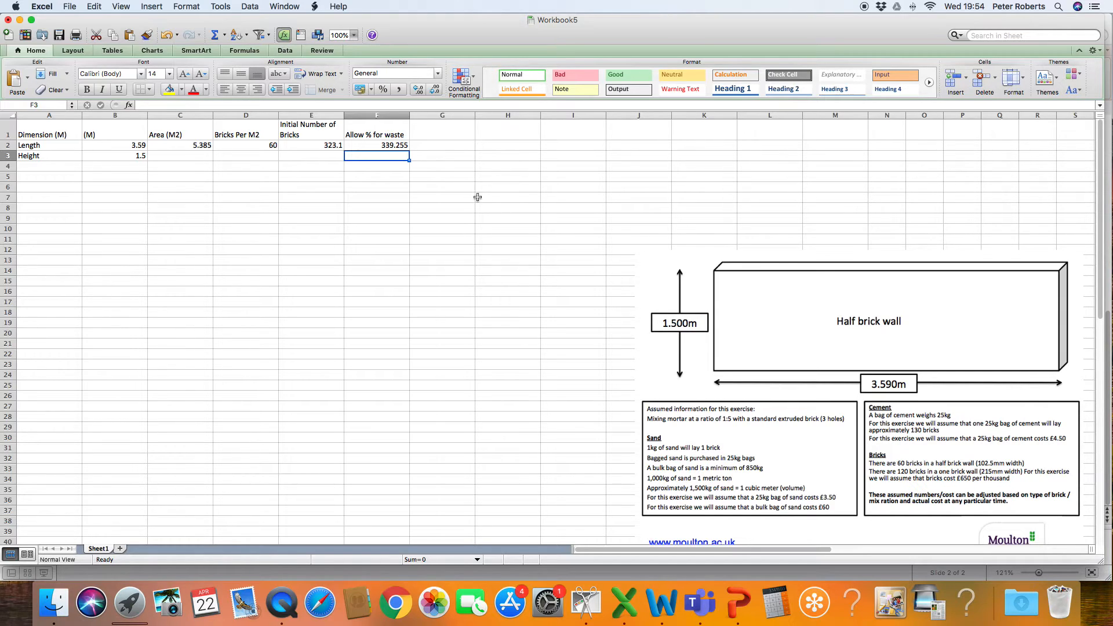
# Step: Enter the column heading "Bricks to be ordered" in cell H1 and widen column H to about 21.50
pyautogui.click(506, 134)
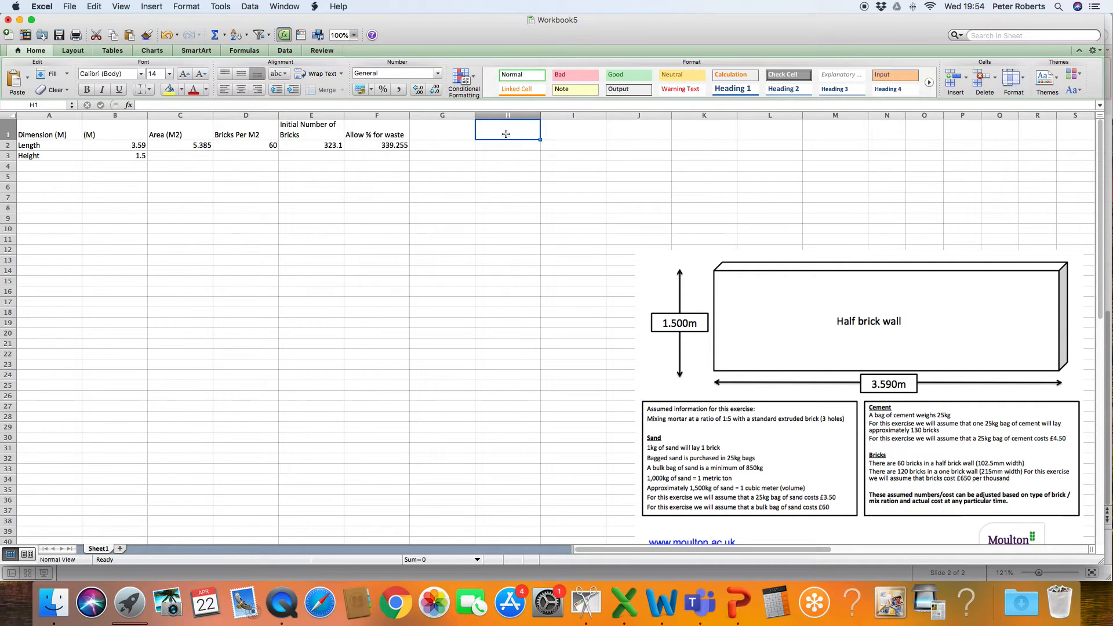
pyautogui.write('Bricks')
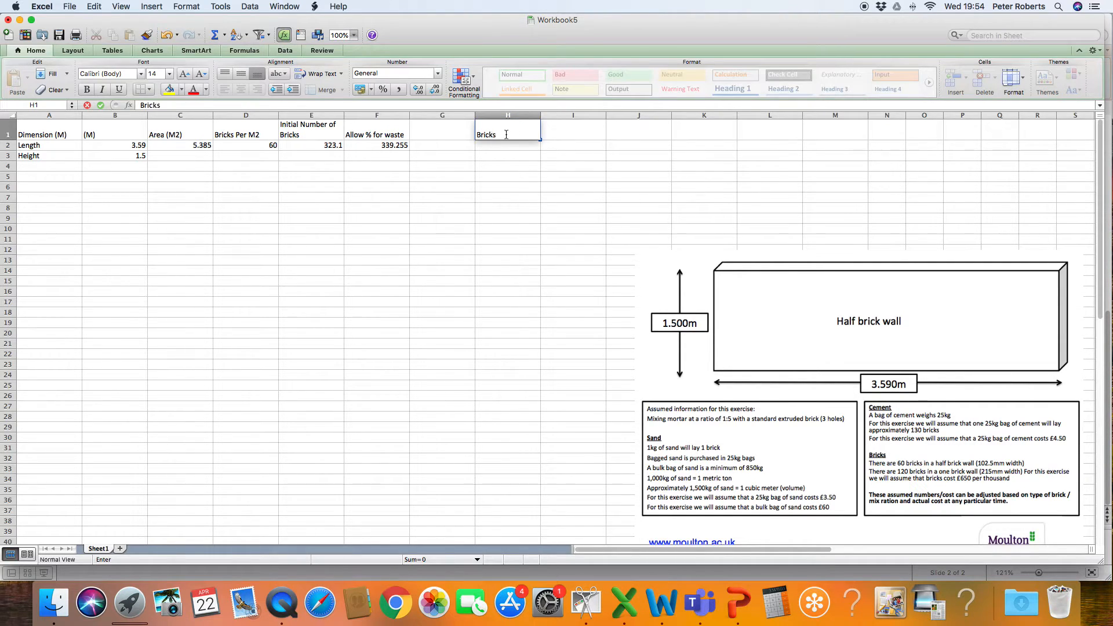
pyautogui.write(' to be ordered')
pyautogui.click(548, 124)
pyautogui.moveTo(540, 115); pyautogui.dragTo(552, 115)
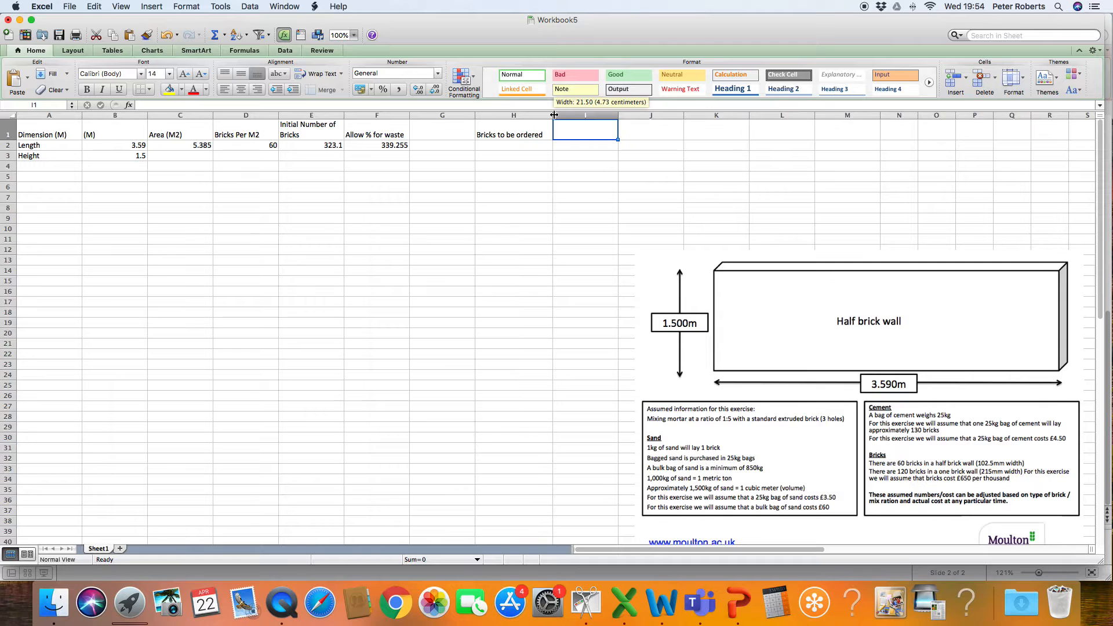
# Step: Round the brick quantity including waste up to a whole number in H2 with the formula =roundup(F2,0)
pyautogui.click(494, 148)
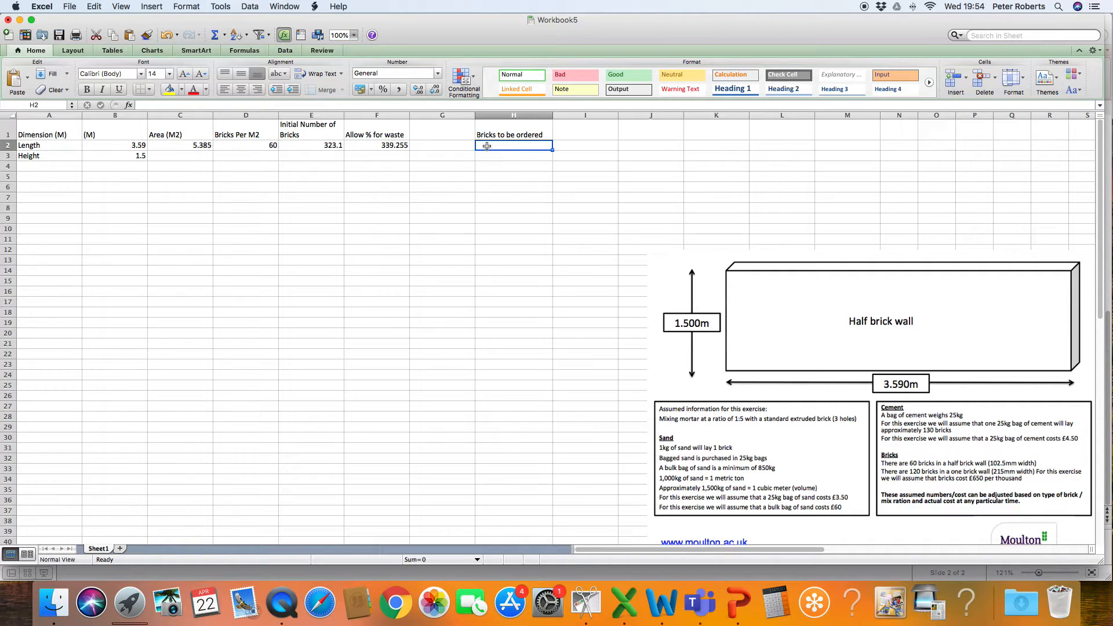
pyautogui.write('=')
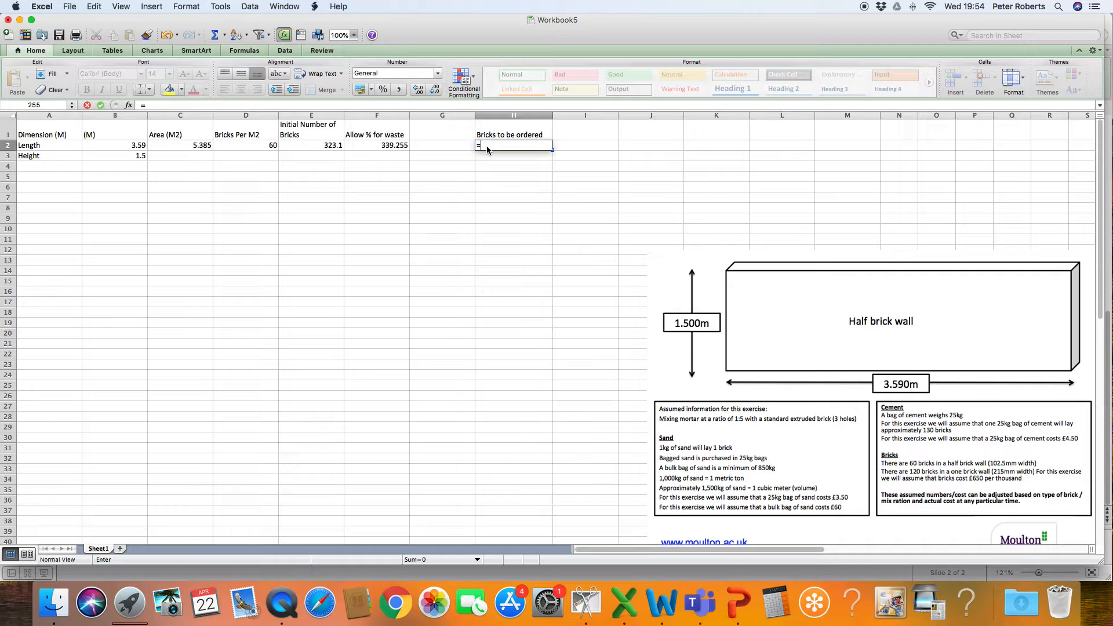
pyautogui.write('ound')
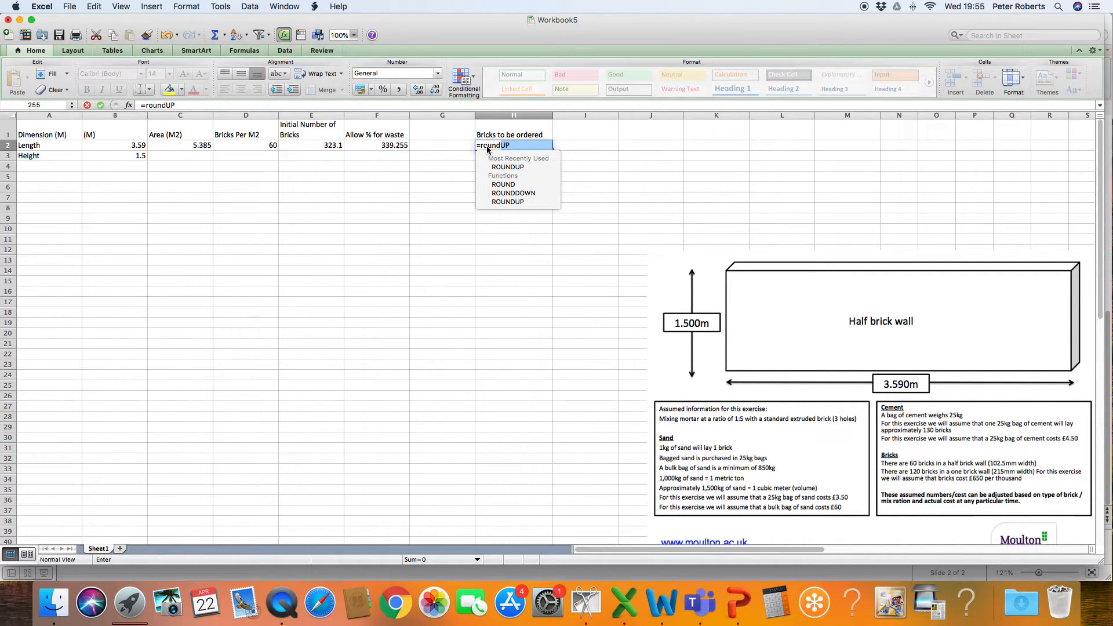
pyautogui.write('up')
pyautogui.press('BackSpace')
pyautogui.press('BackSpace')
pyautogui.press('BackSpace')
pyautogui.press('BackSpace')
pyautogui.press('BackSpace')
pyautogui.write('undup')
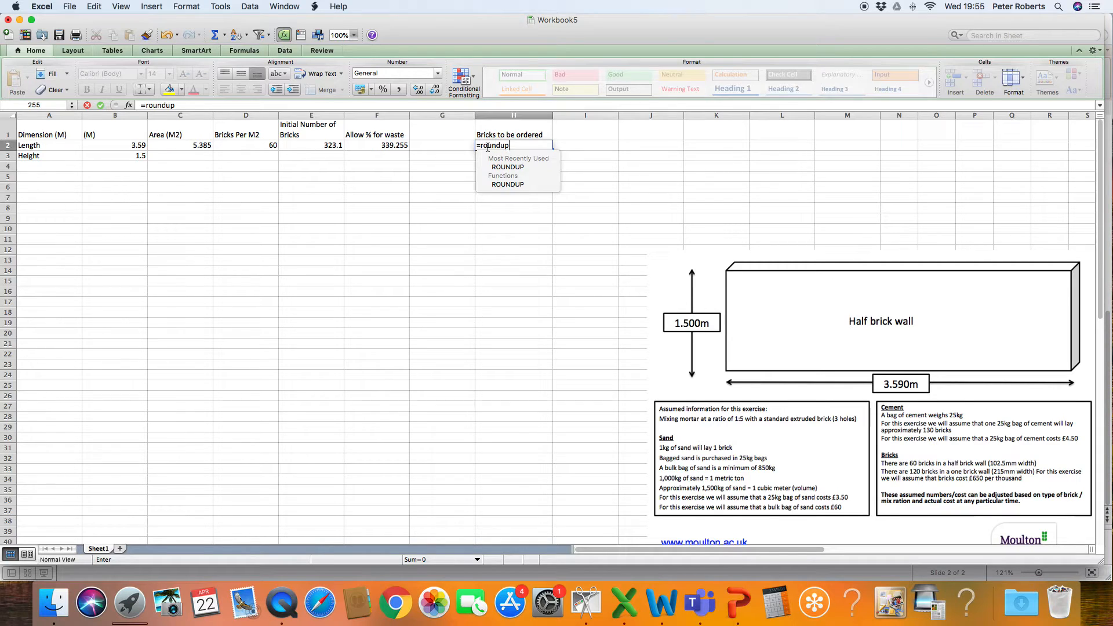
pyautogui.write('(')
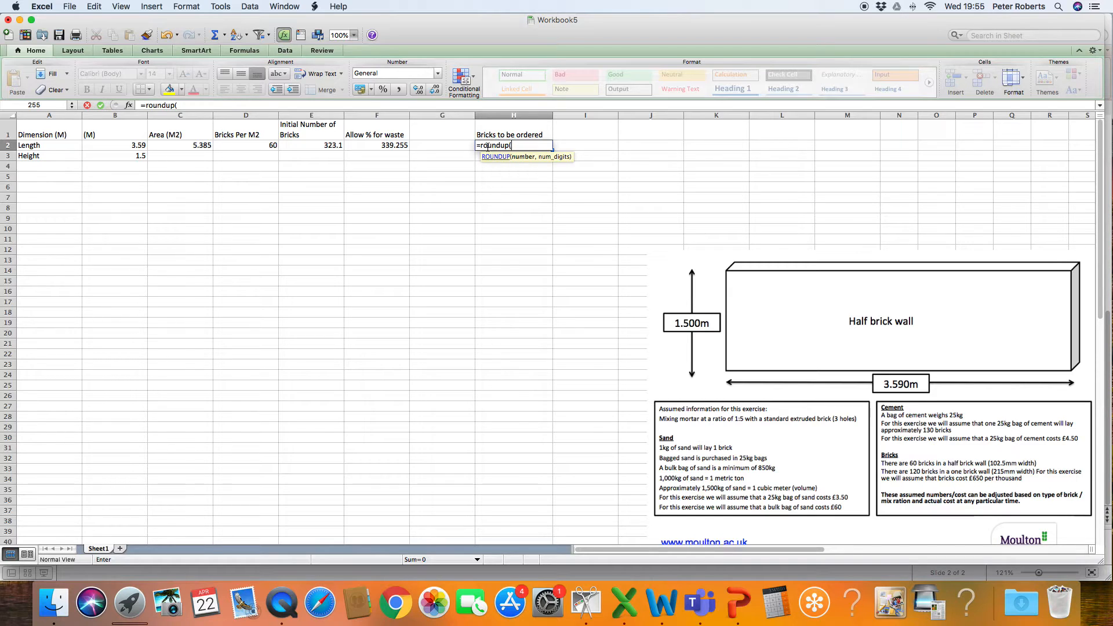
pyautogui.click(396, 145)
pyautogui.click(394, 145)
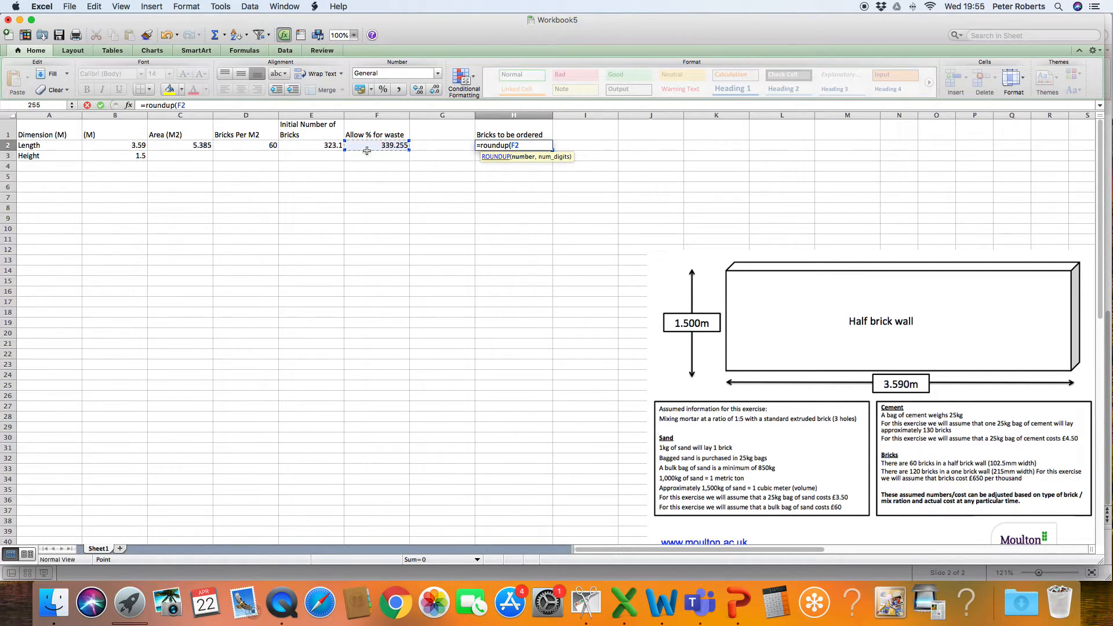
pyautogui.write(',')
pyautogui.write('0')
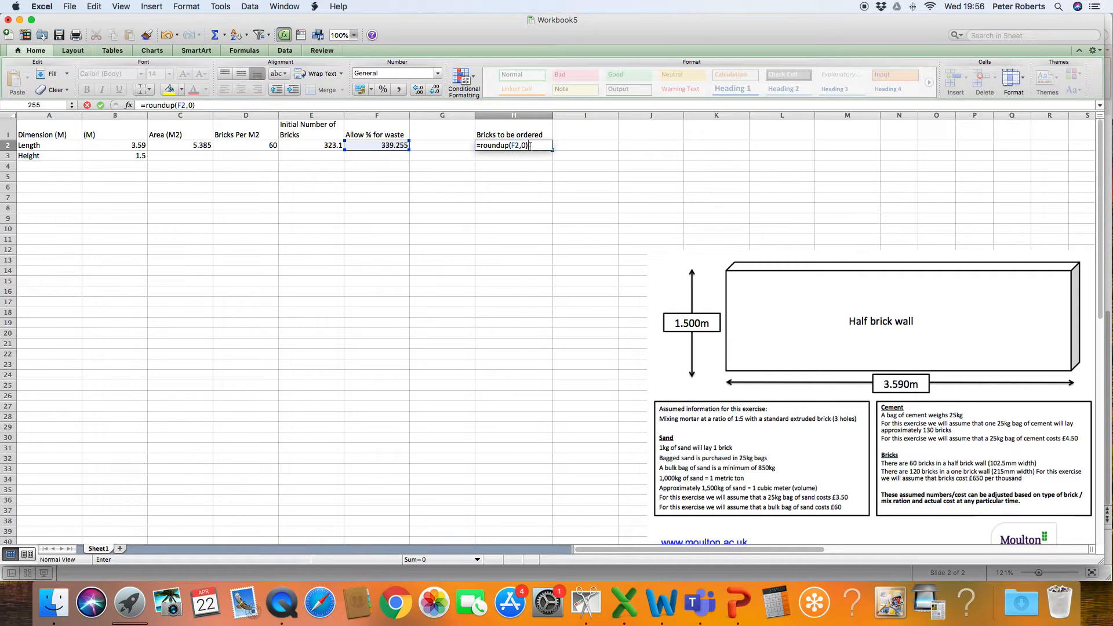
pyautogui.press('Return')
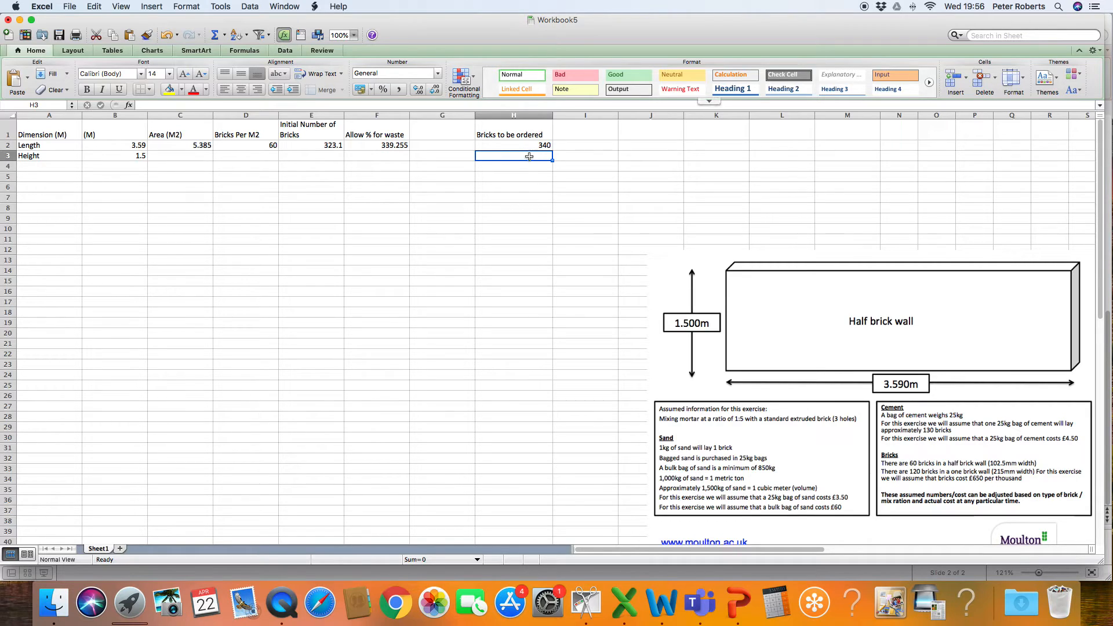
# Step: Clear H2 and re-enter the formula =roundup(F2,0) to round the brick quantity including waste up to a whole number
pyautogui.click(526, 144)
pyautogui.press('BackSpace')
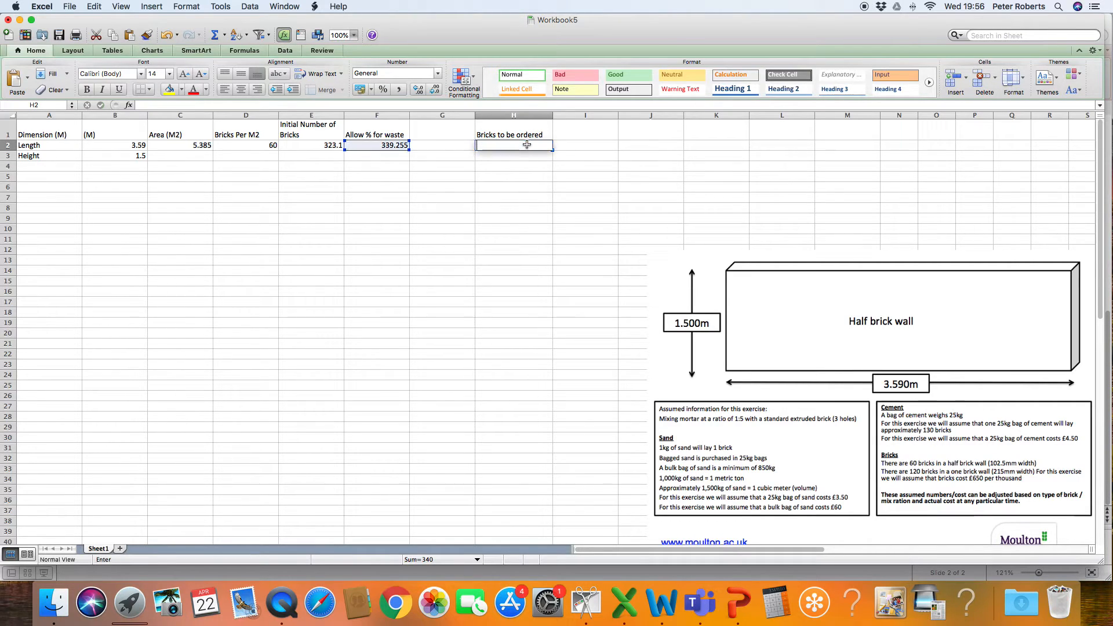
pyautogui.write('=round')
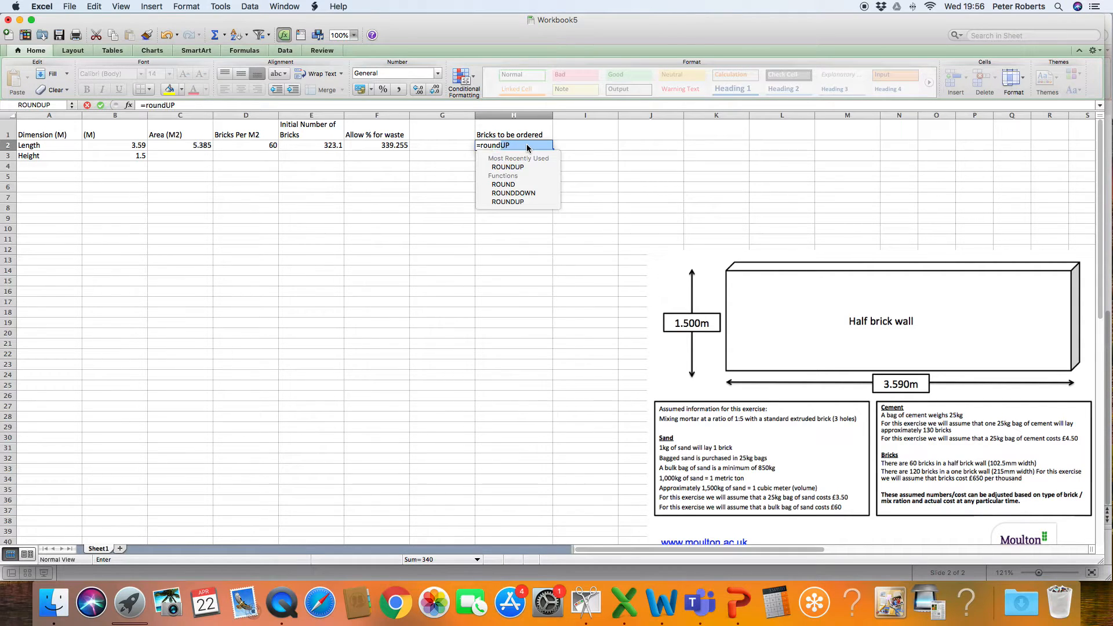
pyautogui.write('up')
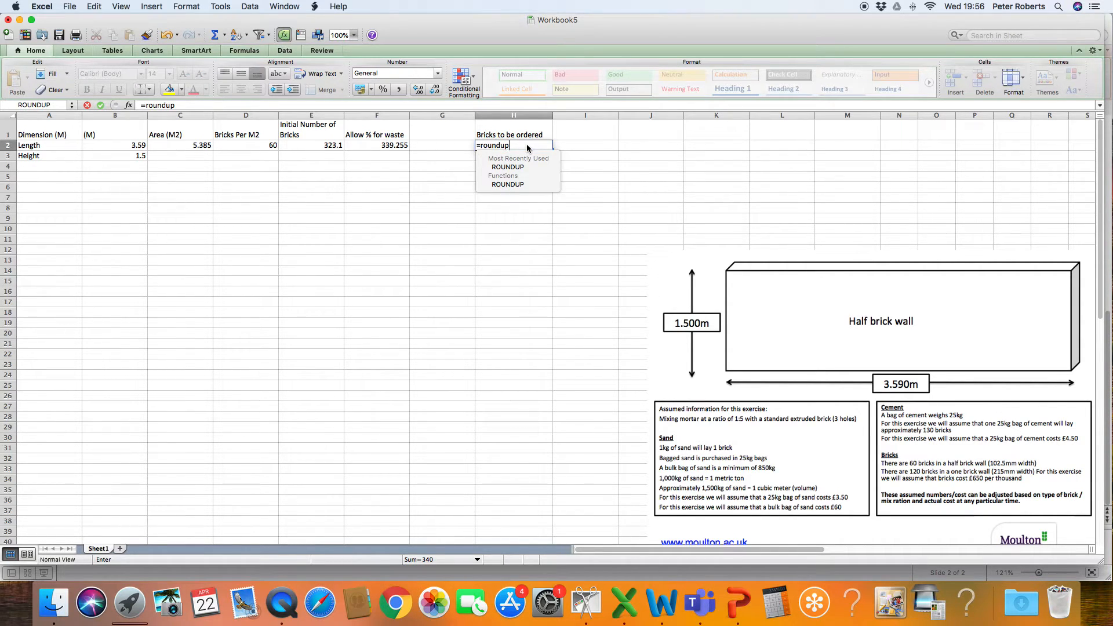
pyautogui.write('(')
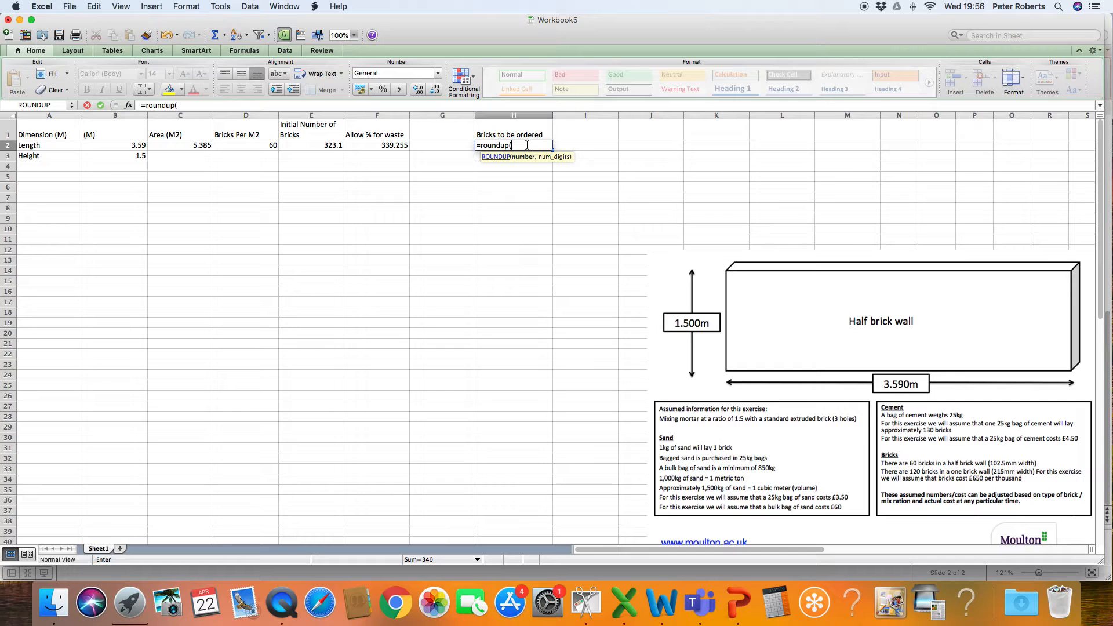
pyautogui.click(396, 146)
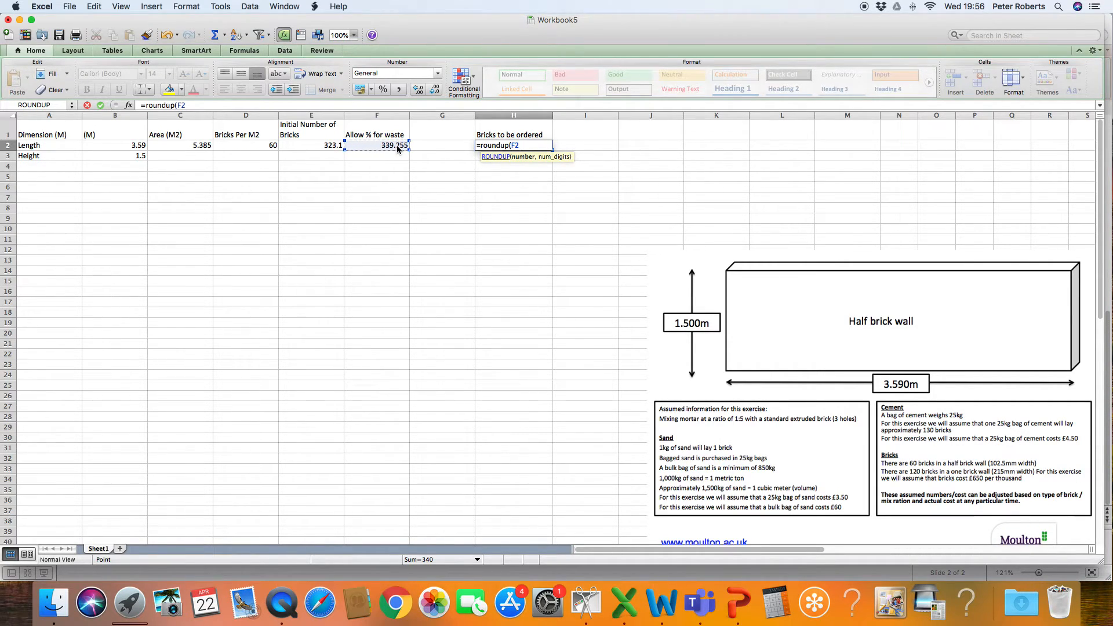
pyautogui.write(',0')
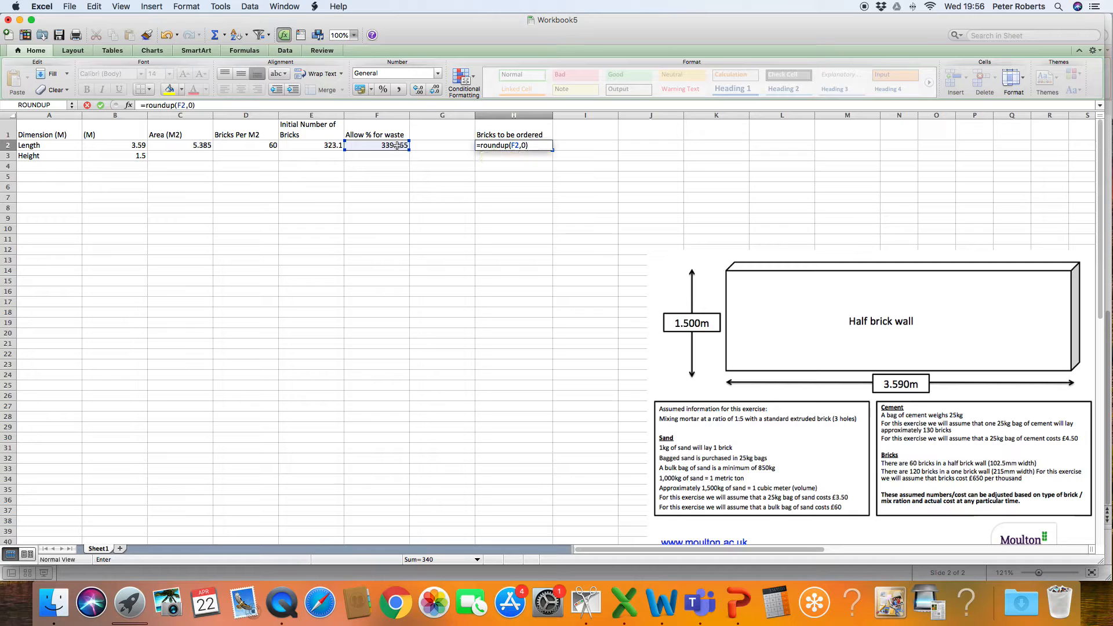
pyautogui.press('Return')
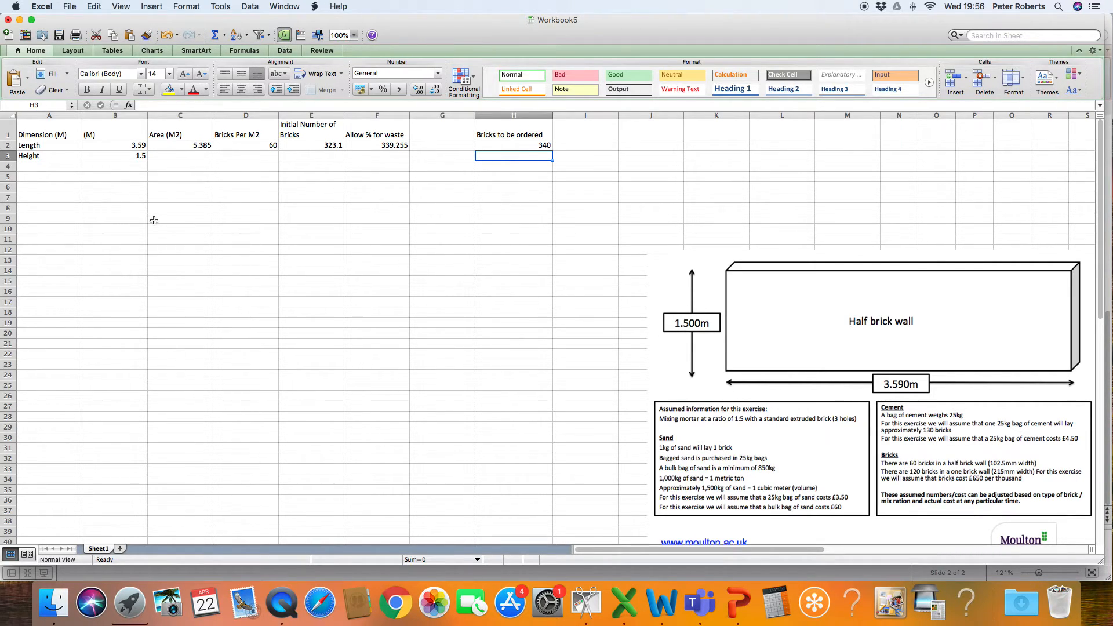
# Step: Enter the heading "Sand required" in A5 and the note "1kg of sand will lay one brick" in A6
pyautogui.click(38, 178)
pyautogui.write('Sand')
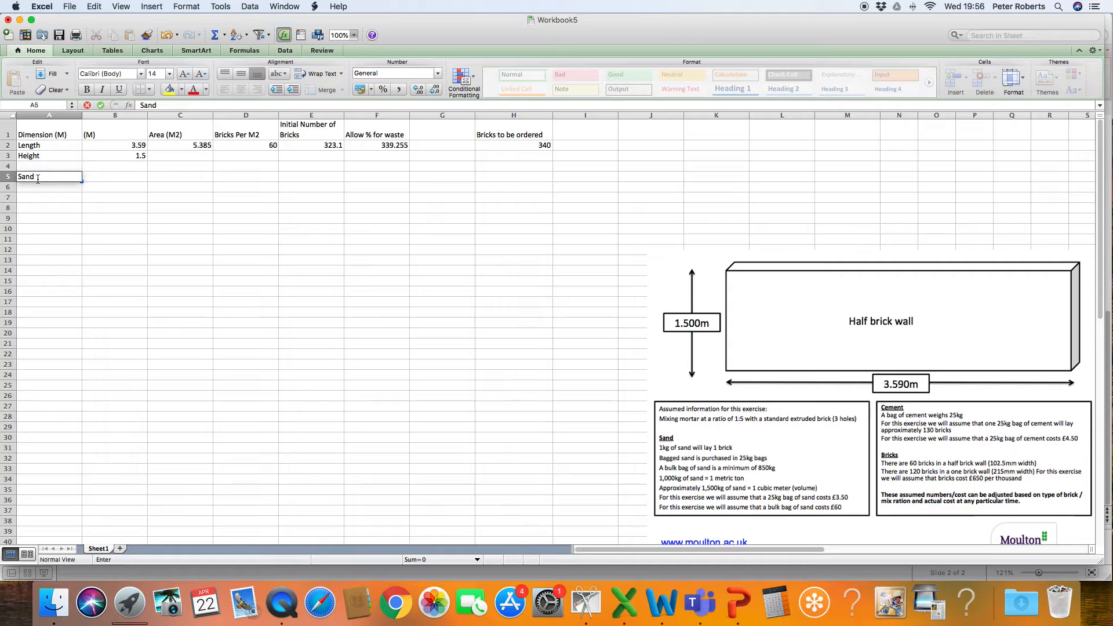
pyautogui.write(' required')
pyautogui.click(36, 188)
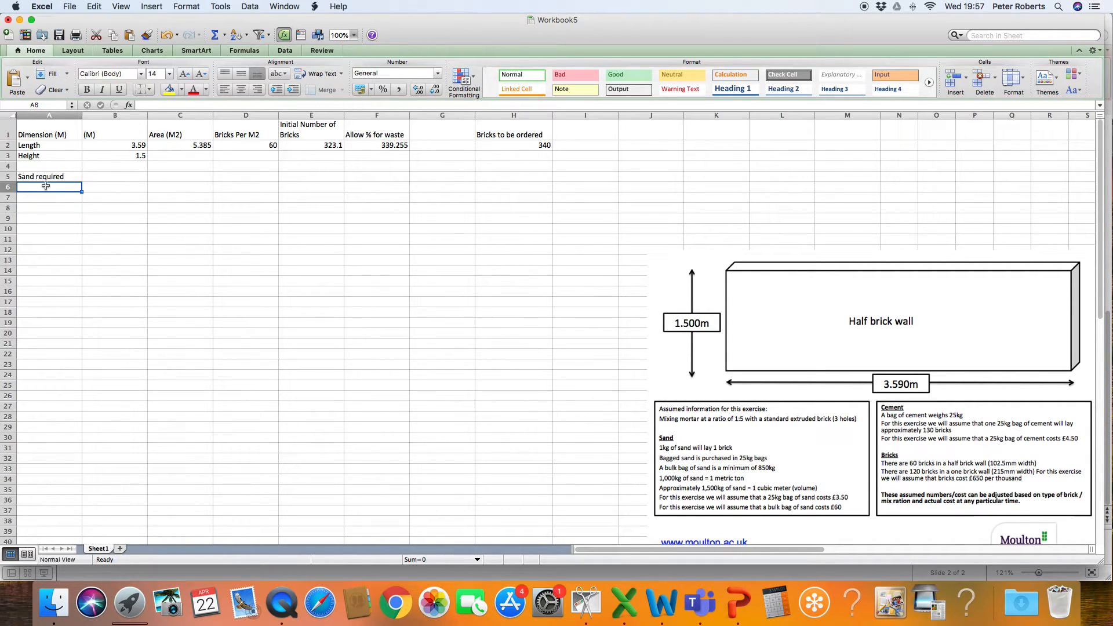
pyautogui.write('1k')
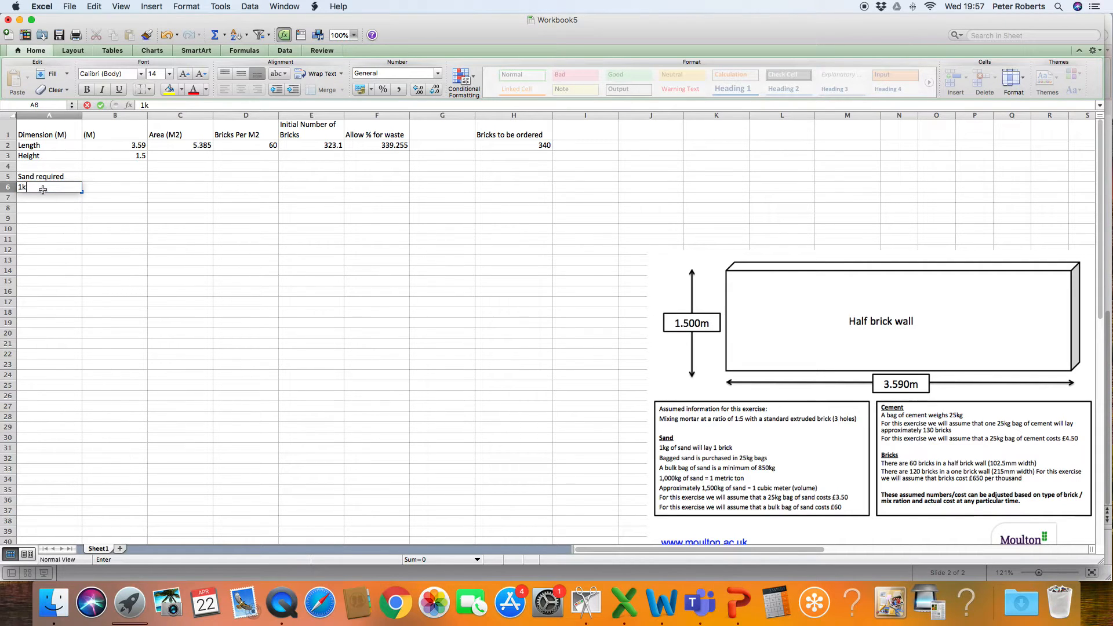
pyautogui.write('g of sand will lay one brick')
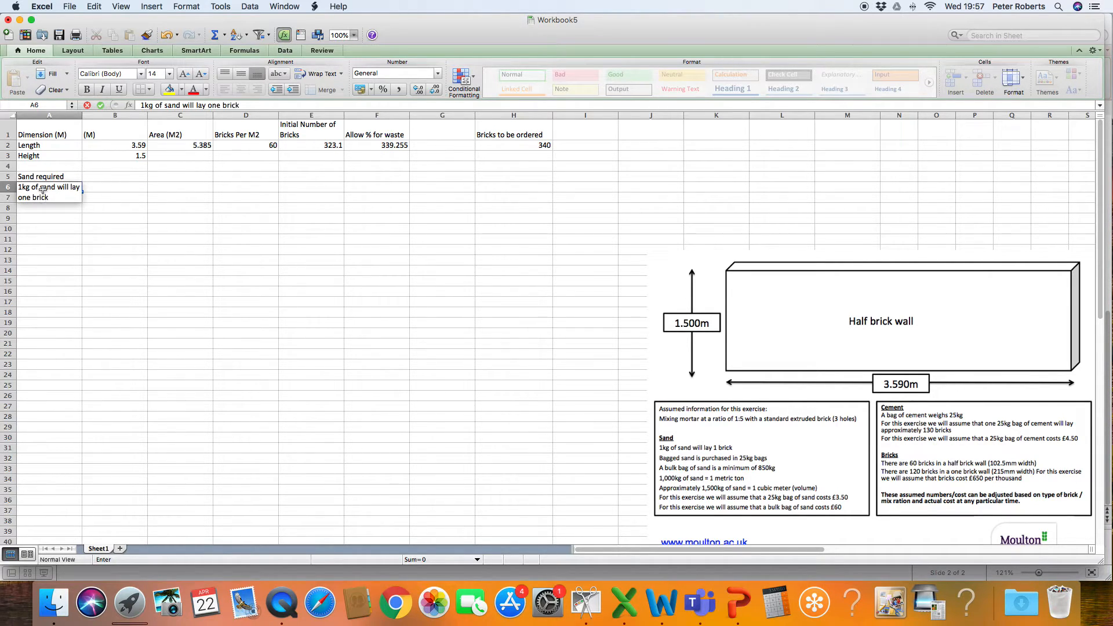
# Step: Label B6 "kgs of sand required" and link C6 to the bricks to be ordered with the formula =H2
pyautogui.click(132, 190)
pyautogui.write('k')
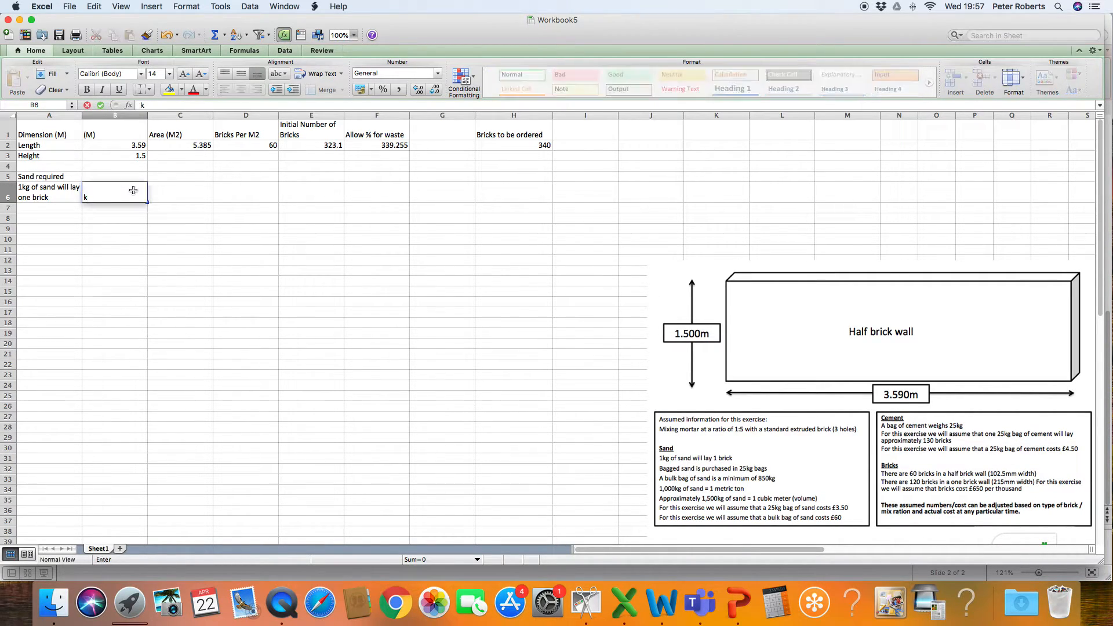
pyautogui.write('gs of sand required')
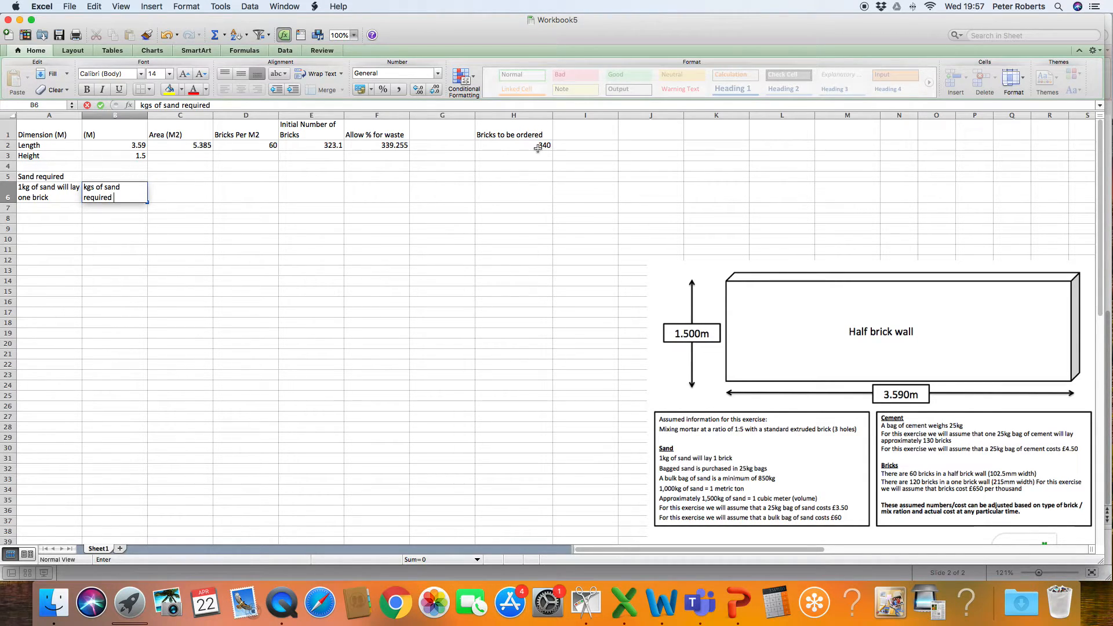
pyautogui.click(156, 196)
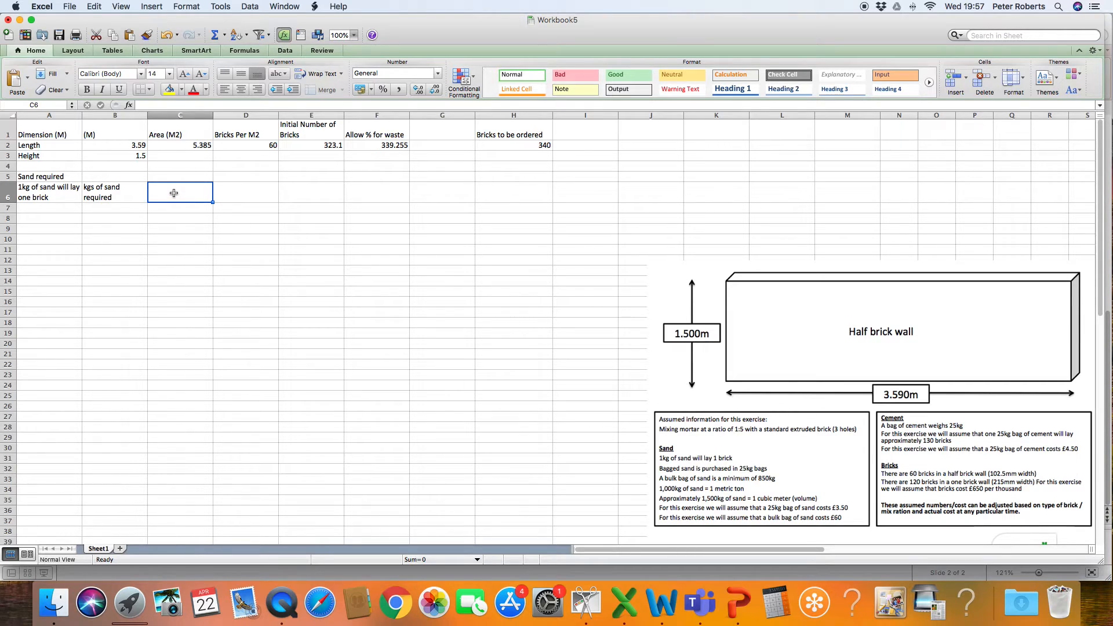
pyautogui.write('=')
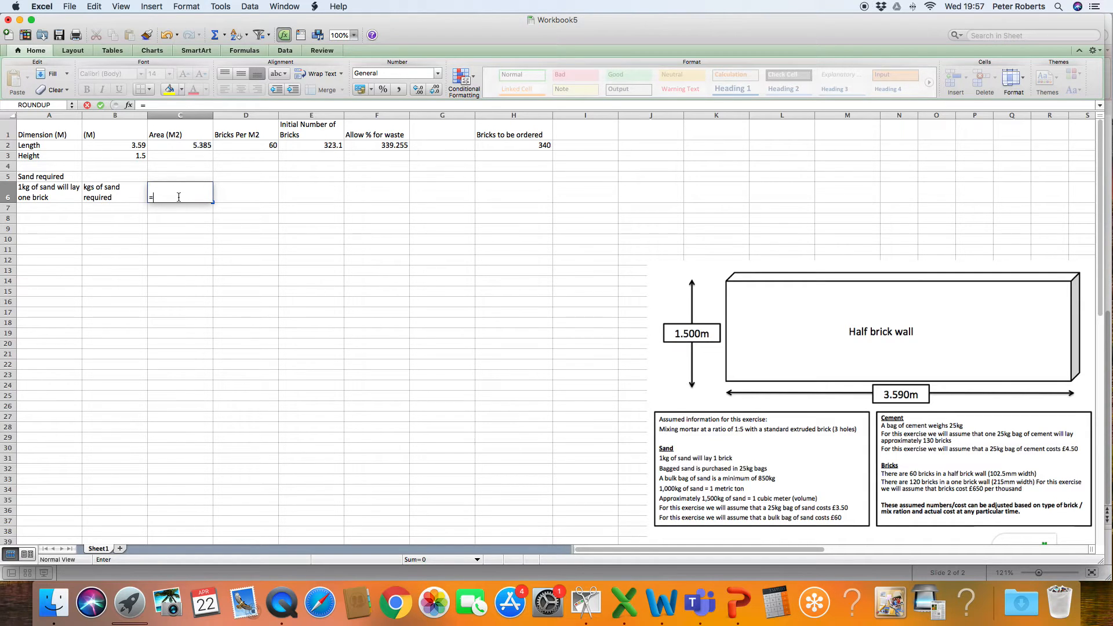
pyautogui.click(509, 144)
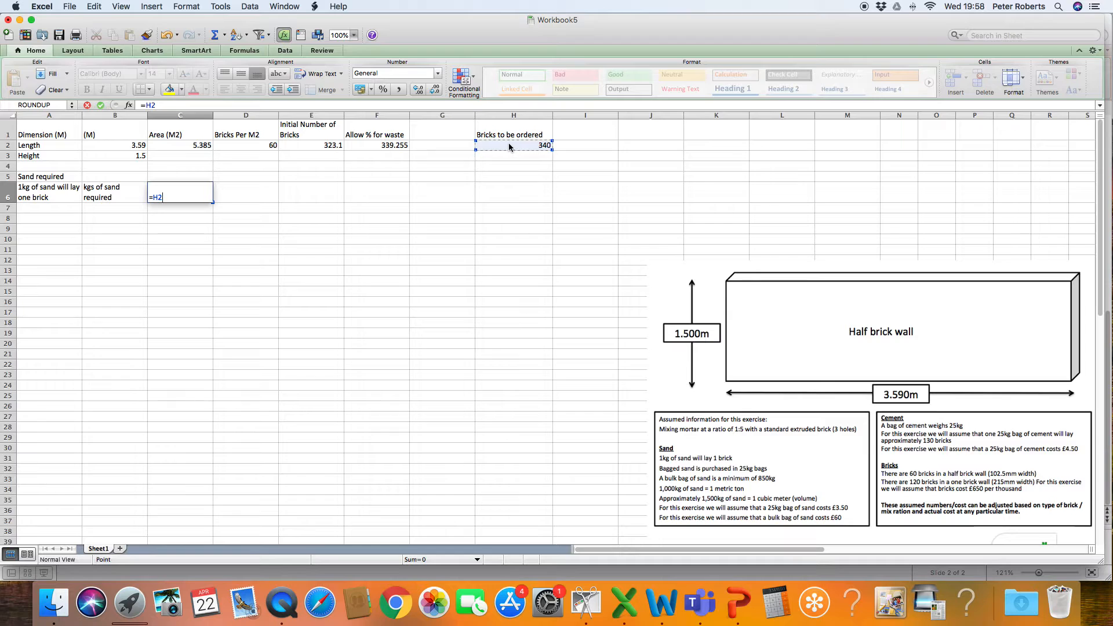
pyautogui.press('Return')
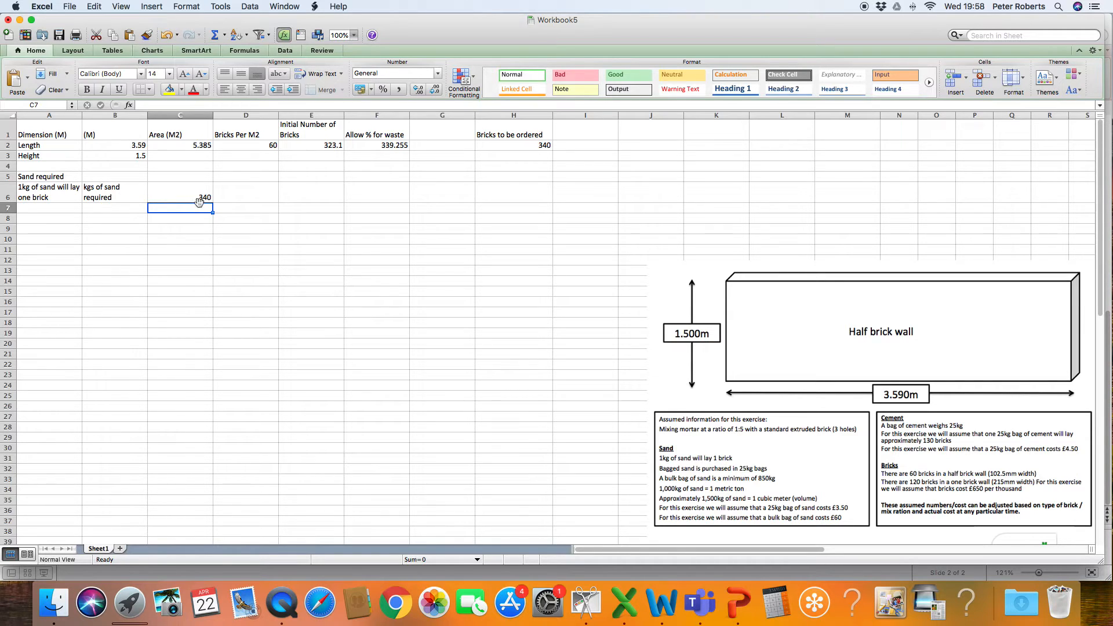
pyautogui.click(235, 200)
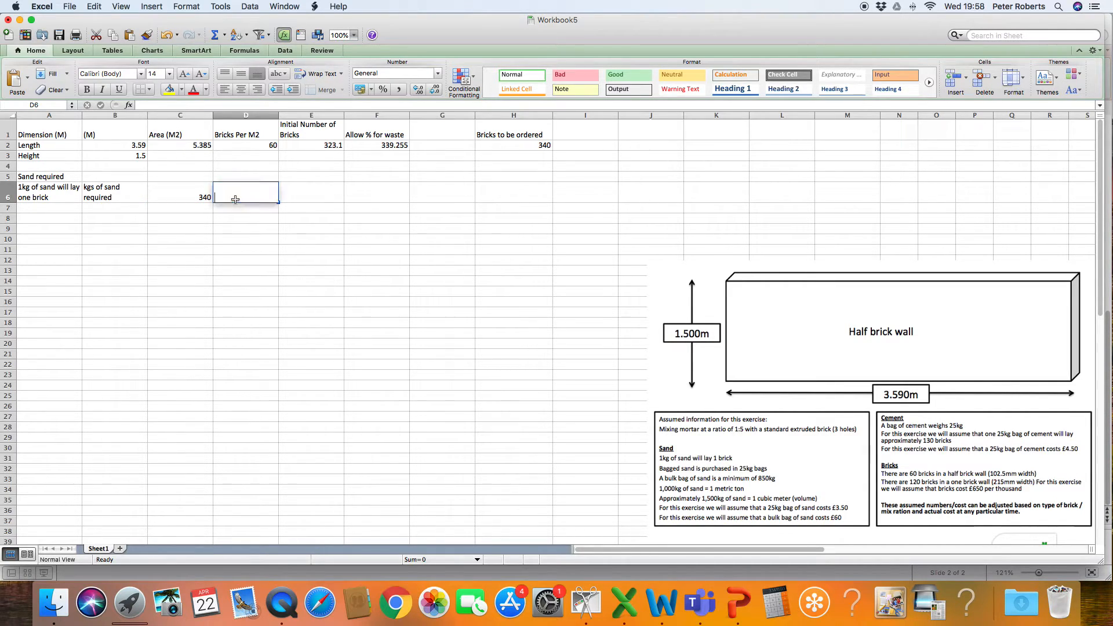
pyautogui.write('bags are 25')
pyautogui.press('BackSpace')
pyautogui.press('BackSpace')
pyautogui.press('BackSpace')
pyautogui.press('BackSpace')
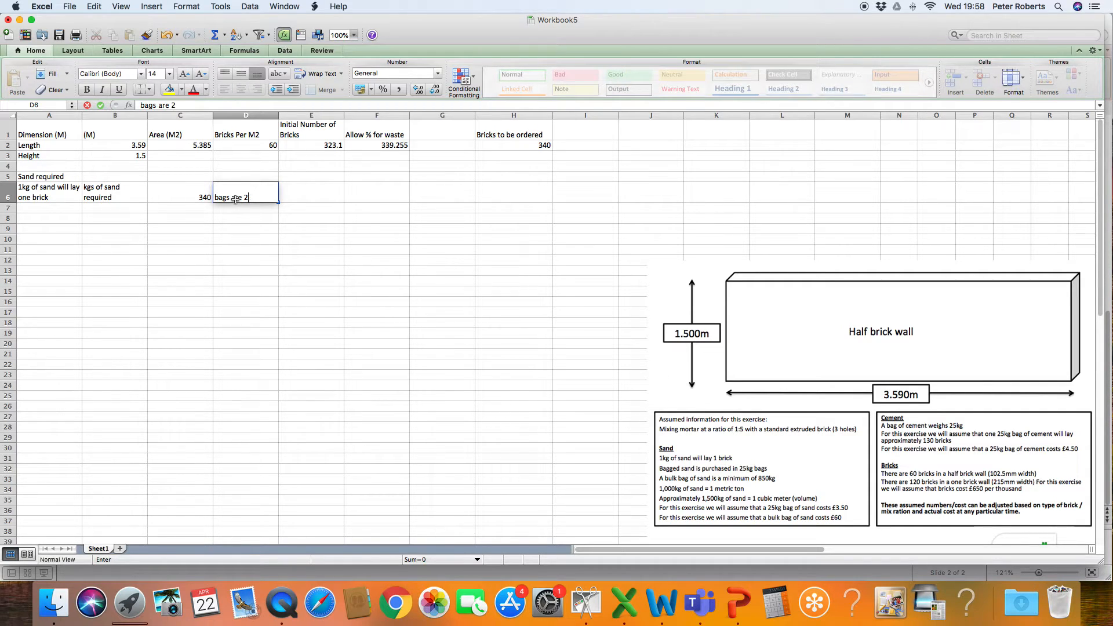
pyautogui.press('BackSpace')
pyautogui.press('BackSpace')
pyautogui.press('BackSpace')
pyautogui.press('BackSpace')
pyautogui.press('BackSpace')
pyautogui.press('BackSpace')
pyautogui.press('BackSpace')
# Step: Enter the heading "bags are 25kg" in D5 and the bag weight 25 in D6
pyautogui.click(235, 178)
pyautogui.write('ba')
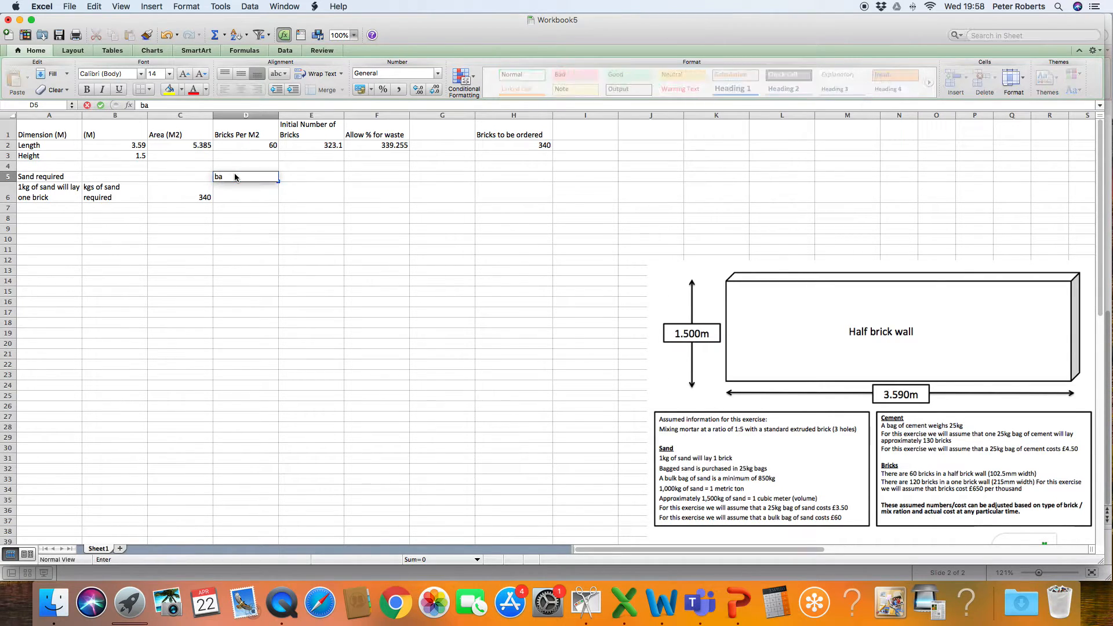
pyautogui.write('gs are 25kg')
pyautogui.click(249, 198)
pyautogui.write('2')
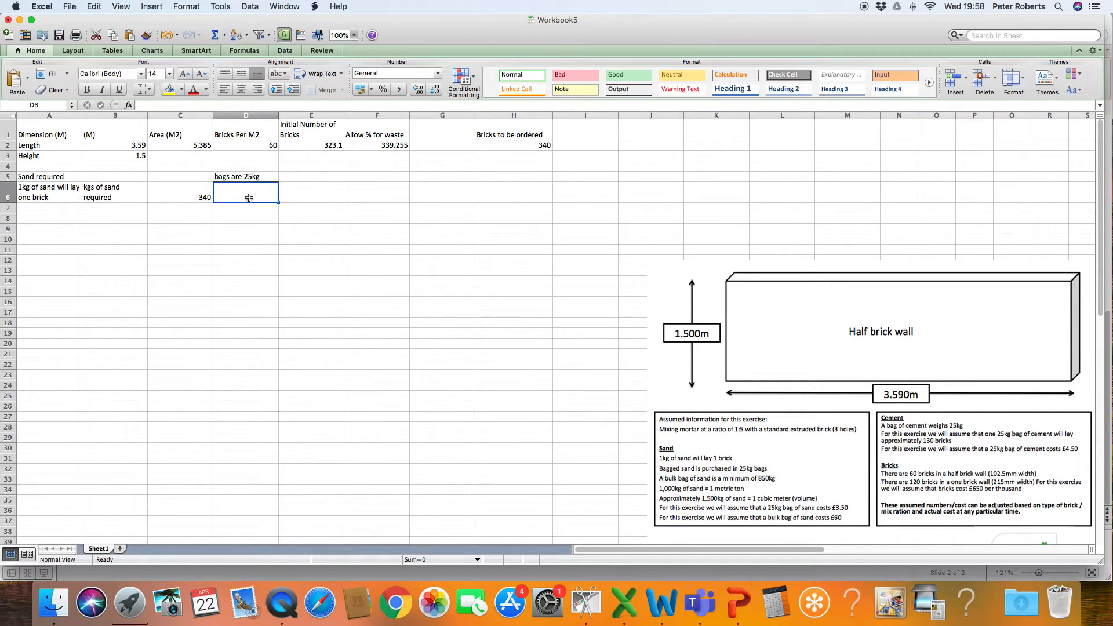
pyautogui.write('5')
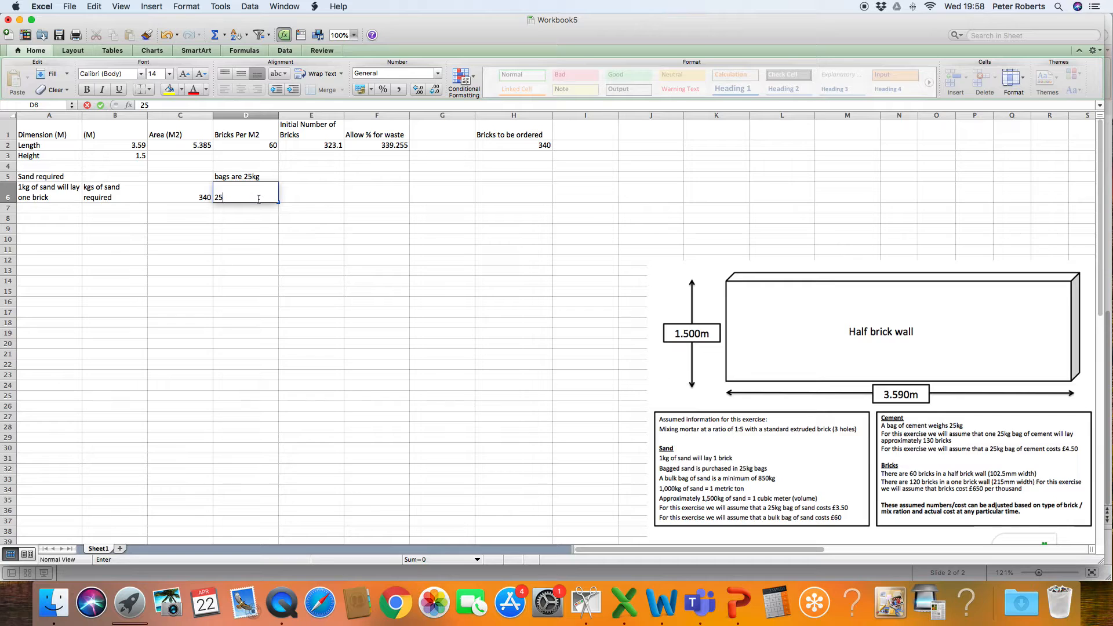
# Step: Enter the column heading "bags required" in cell E5
pyautogui.click(309, 177)
pyautogui.write('ba')
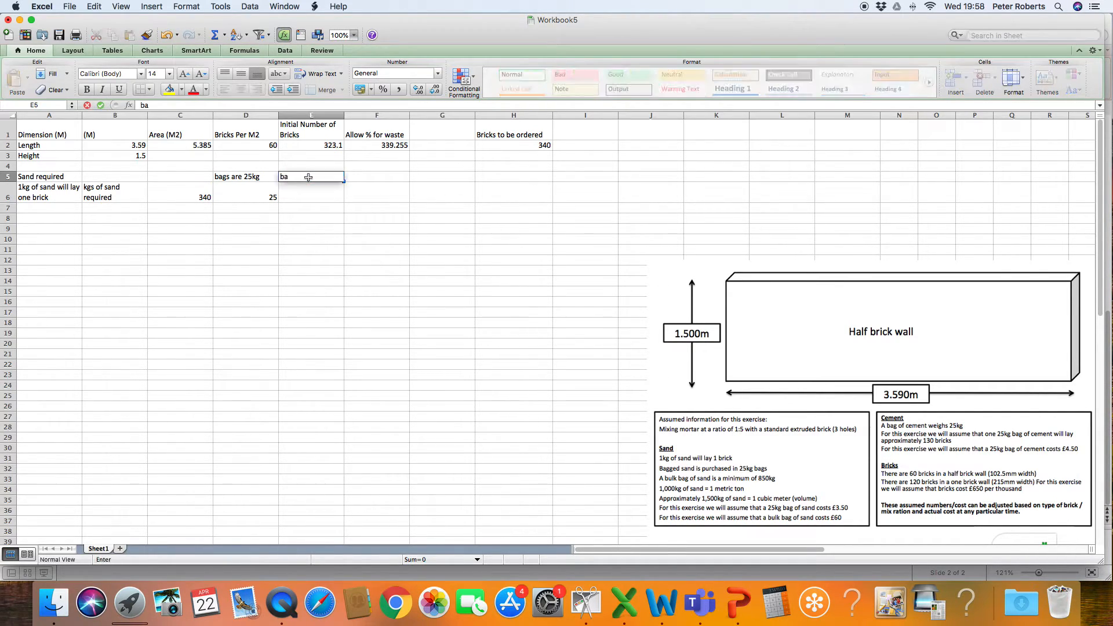
pyautogui.write('gs required')
# Step: Calculate the sand bags required in E6 by dividing the kilograms by the bag weight with the formula =C6/D6
pyautogui.click(300, 201)
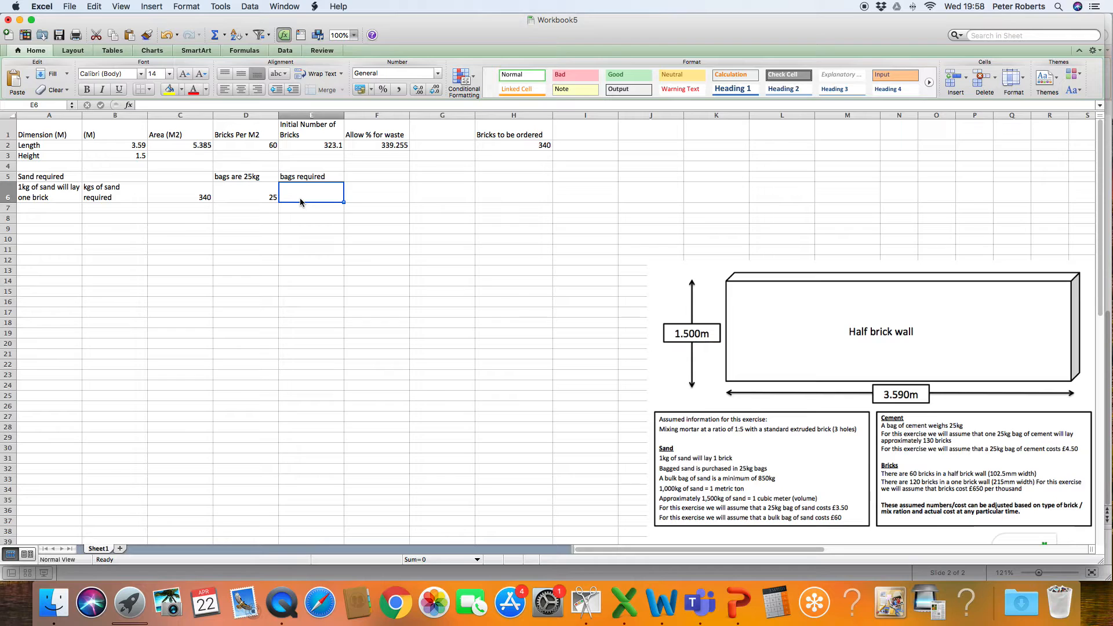
pyautogui.write('=')
pyautogui.click(195, 199)
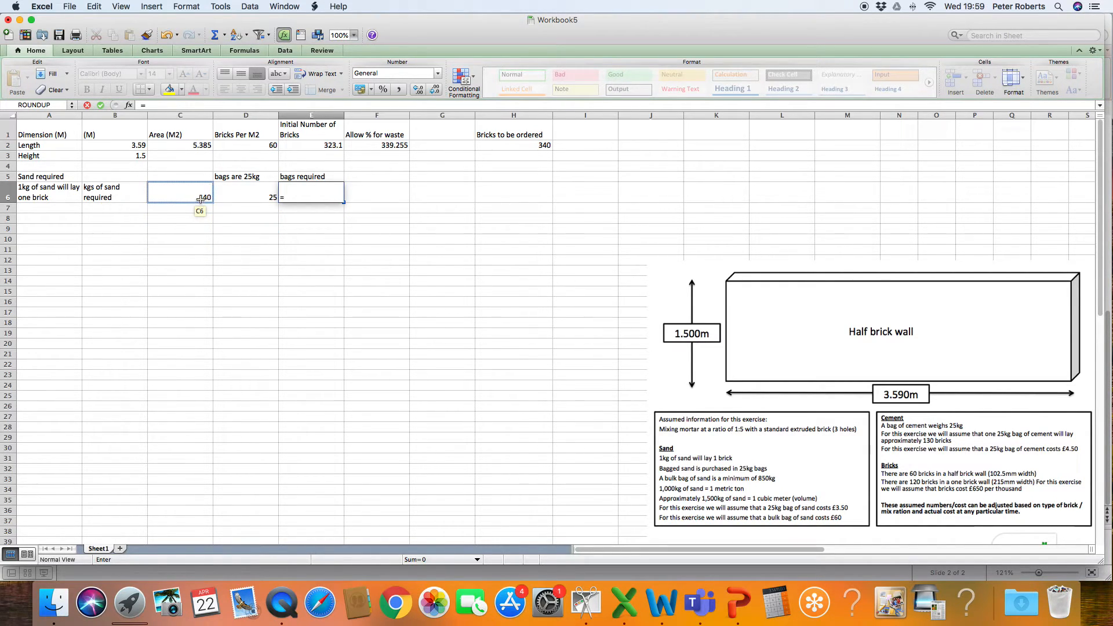
pyautogui.click(200, 199)
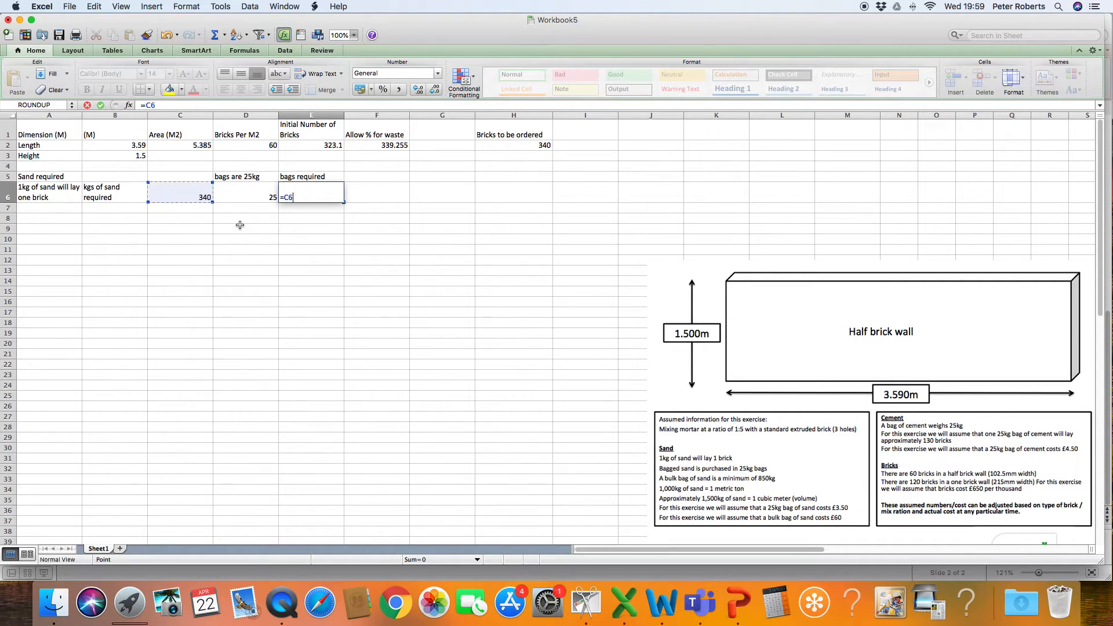
pyautogui.write('/')
pyautogui.click(269, 196)
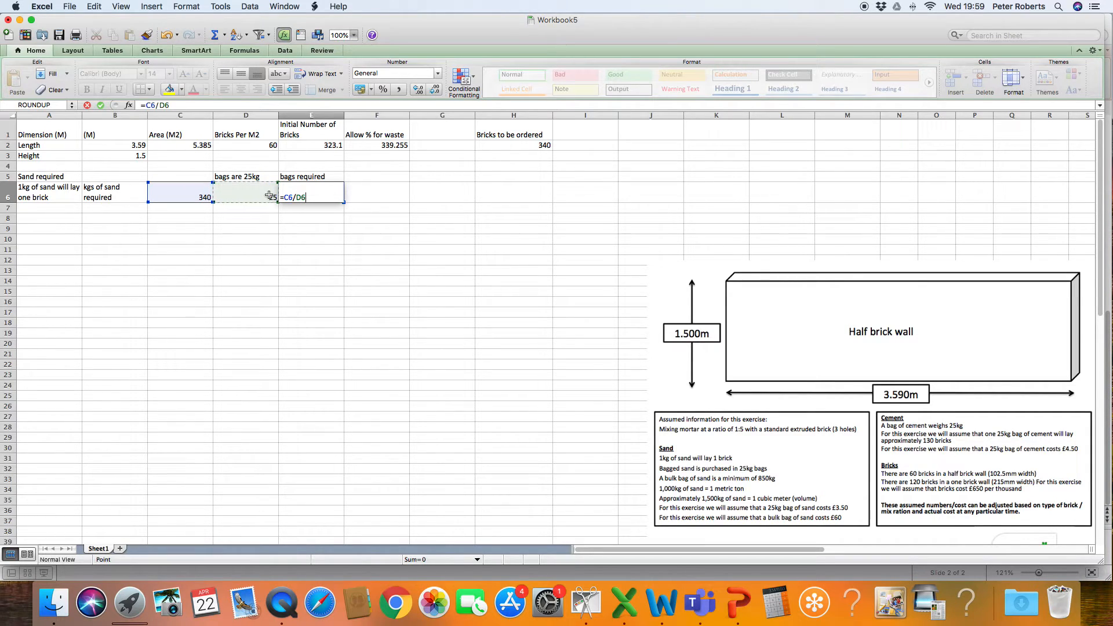
pyautogui.press('Return')
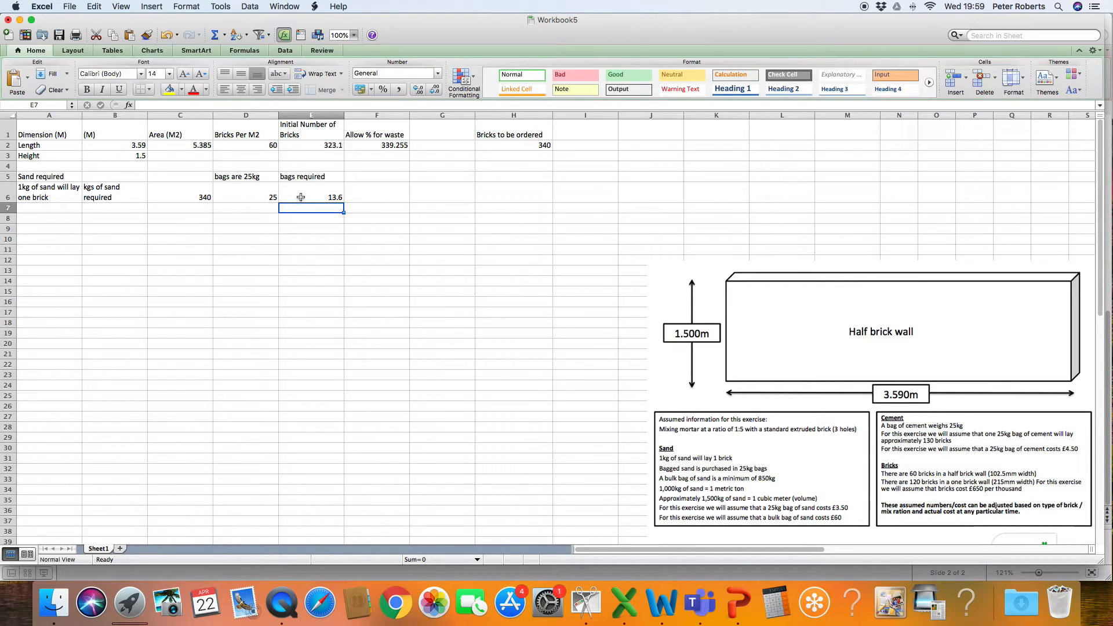
# Step: Enter the heading "Bags of sand to be ordered" in H5 and widen column H to about 25.17
pyautogui.click(499, 177)
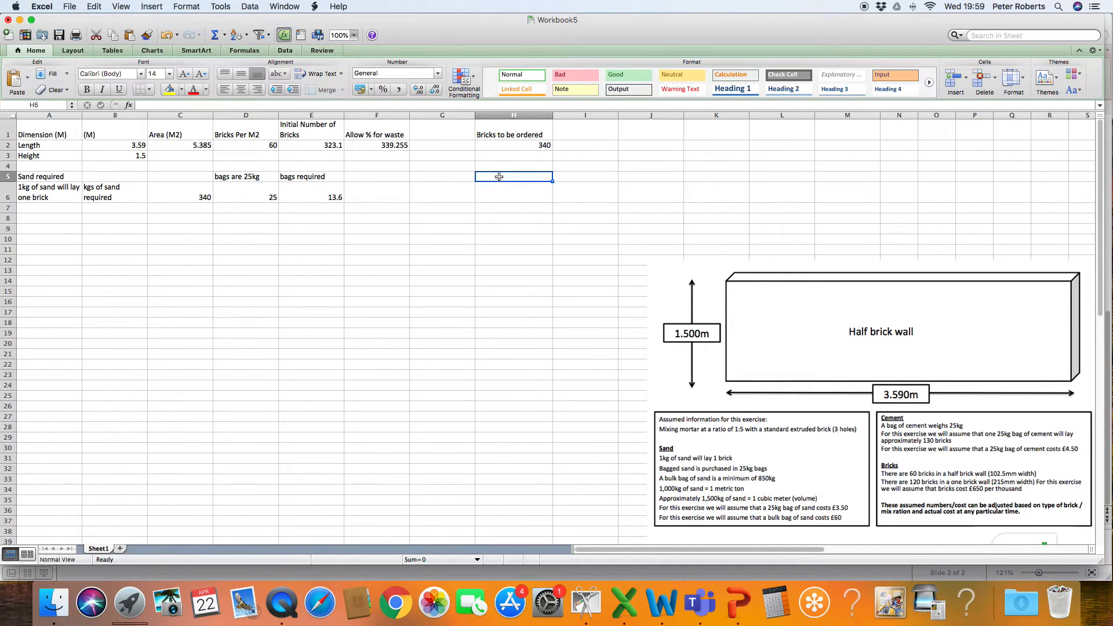
pyautogui.write('sand')
pyautogui.press('BackSpace')
pyautogui.press('BackSpace')
pyautogui.press('BackSpace')
pyautogui.press('BackSpace')
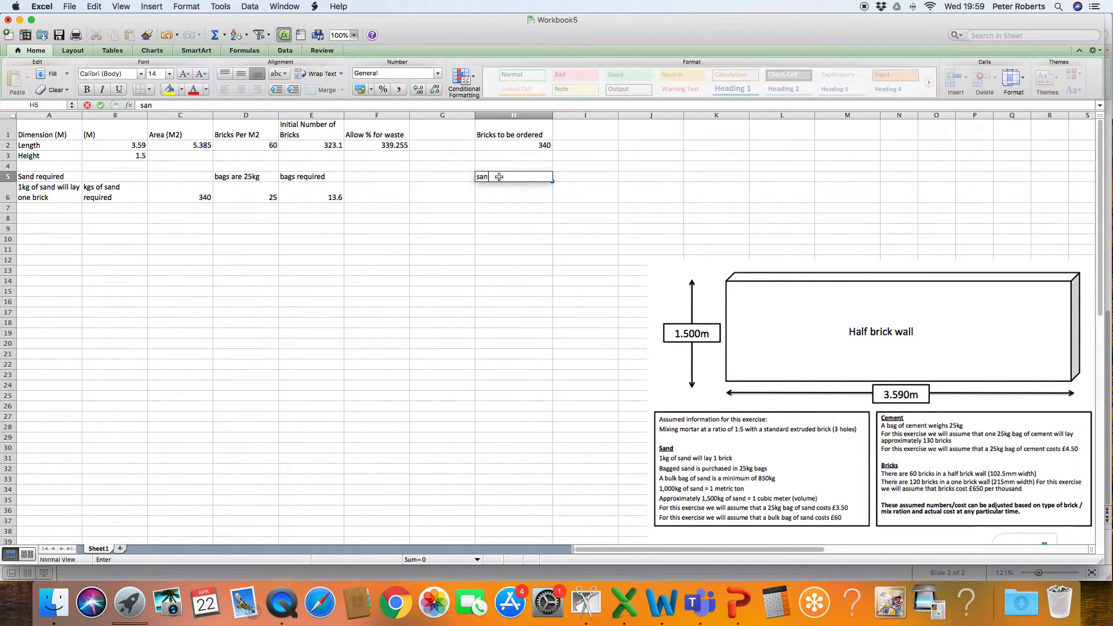
pyautogui.write('Bags of sand to be ordered')
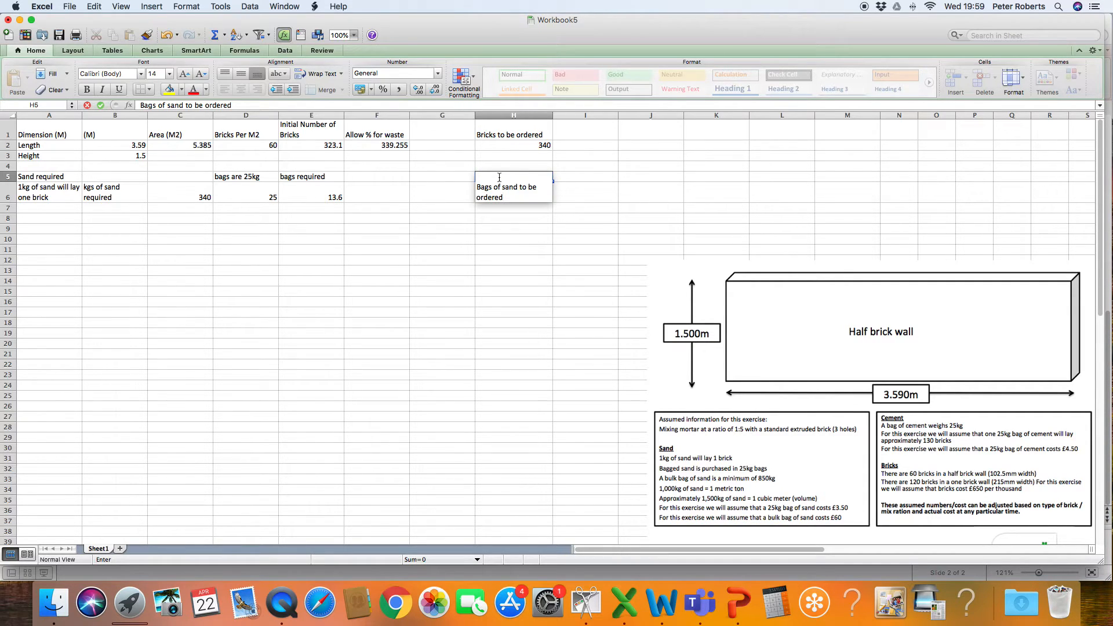
pyautogui.click(607, 320)
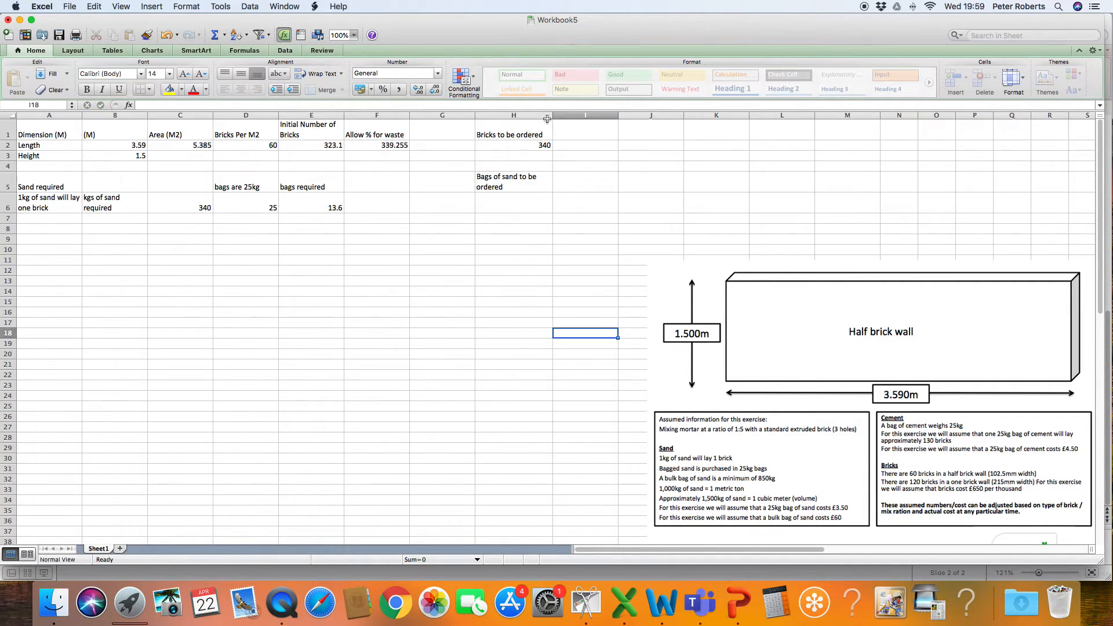
pyautogui.moveTo(552, 117); pyautogui.dragTo(565, 118)
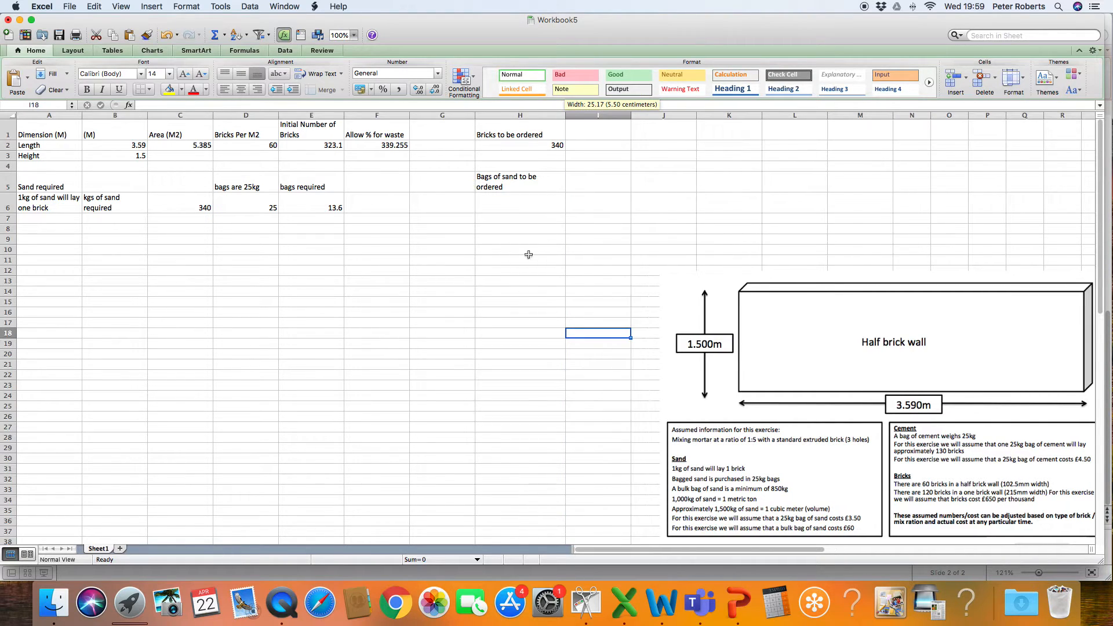
# Step: Round the sand bags required up to a whole number in H6 with the formula =ROUNDUP(E6,0)
pyautogui.click(501, 211)
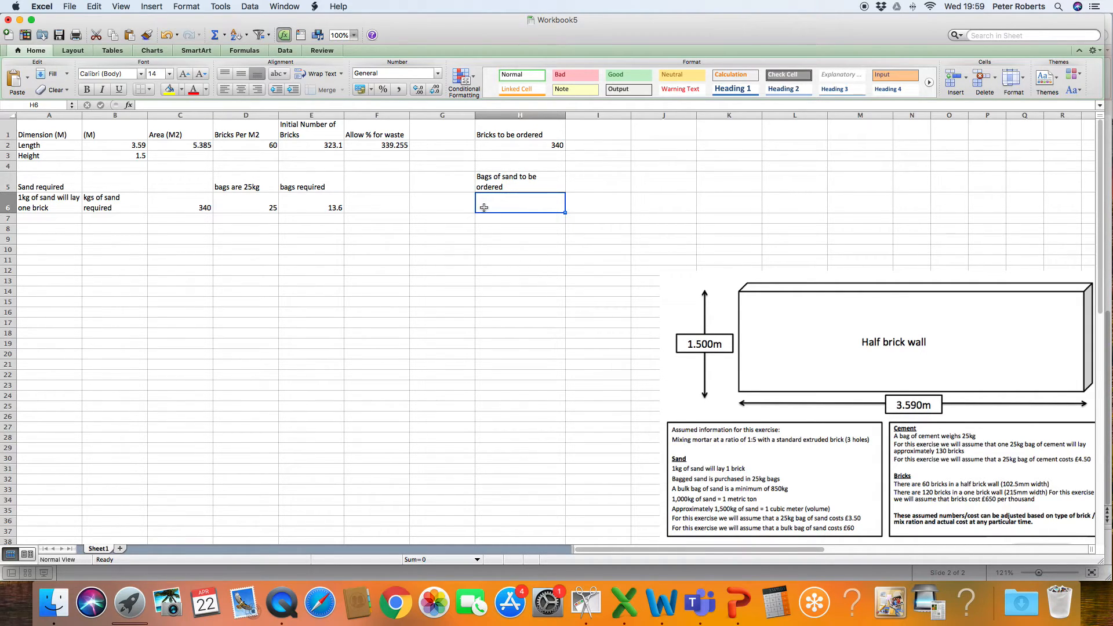
pyautogui.write('=')
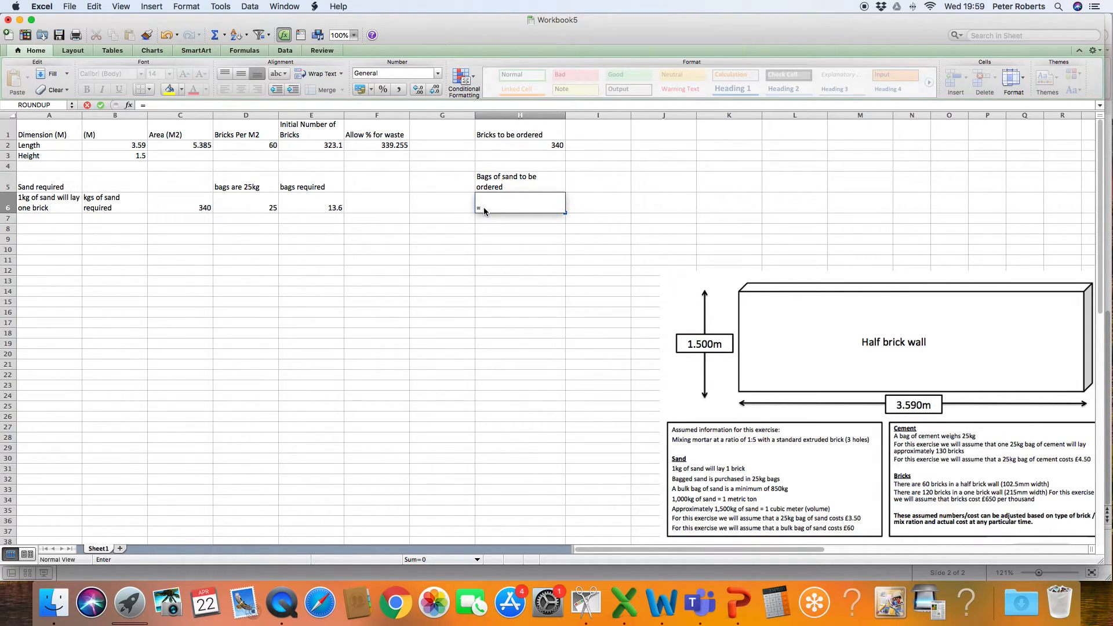
pyautogui.write('round')
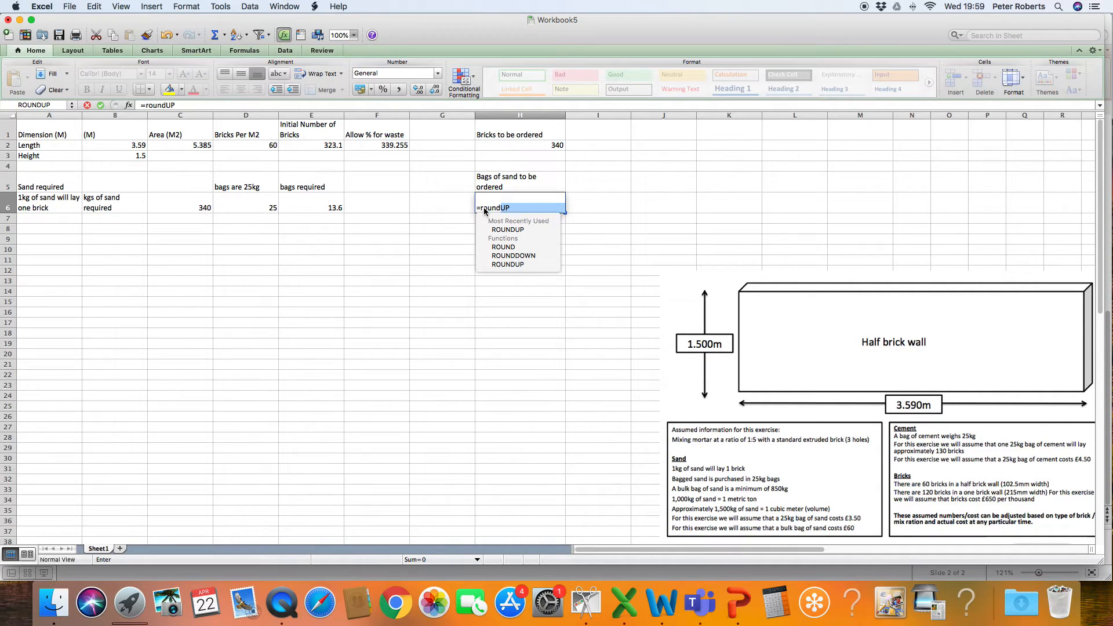
pyautogui.write('u')
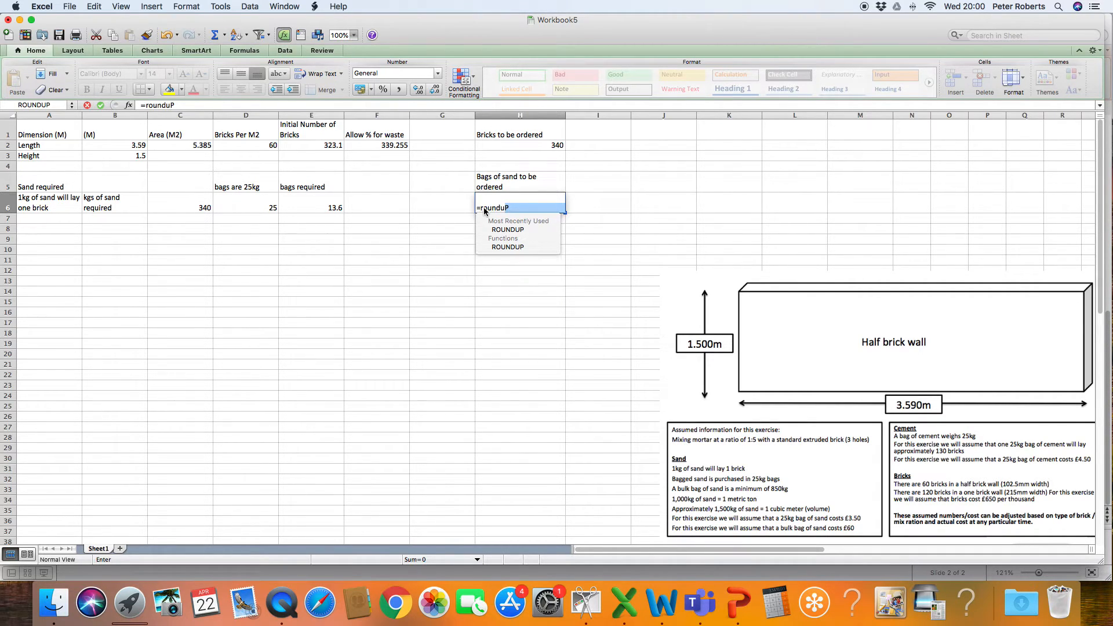
pyautogui.write('p(')
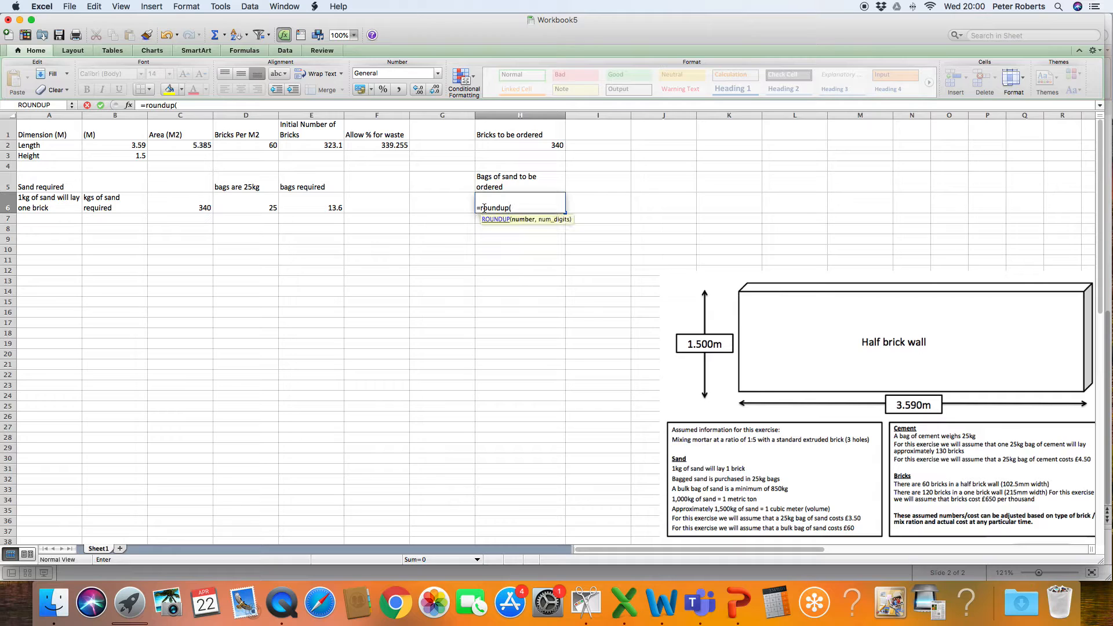
pyautogui.click(332, 210)
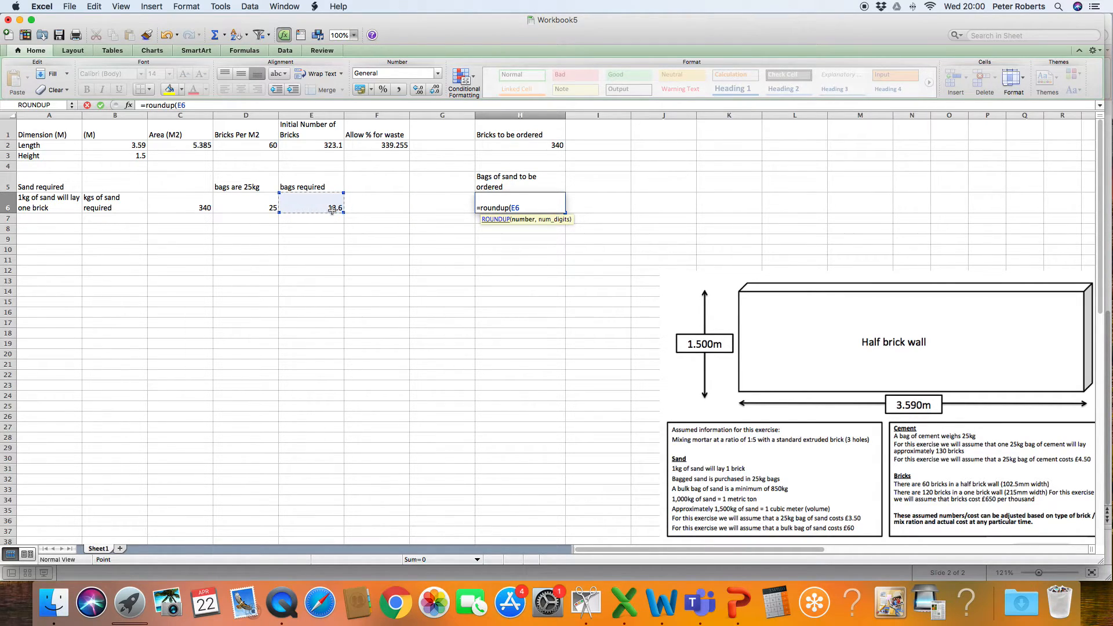
pyautogui.write(',0')
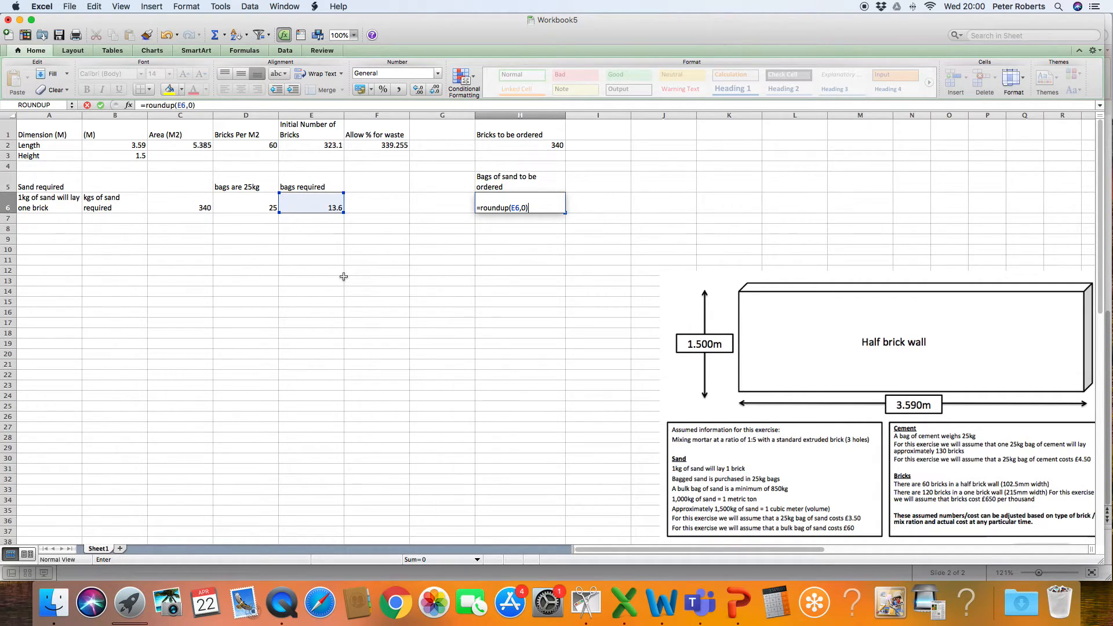
pyautogui.press('Return')
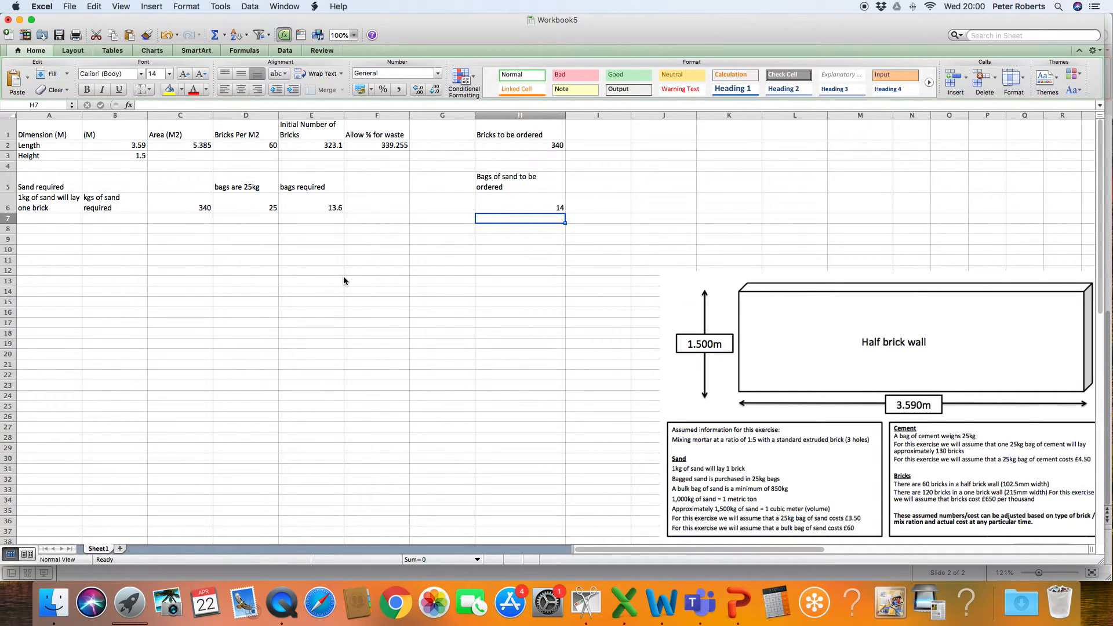
# Step: Enter the heading "Cement" in A8 and the note "Cement is ordered in 25kg bags" in A9
pyautogui.click(29, 231)
pyautogui.write('C')
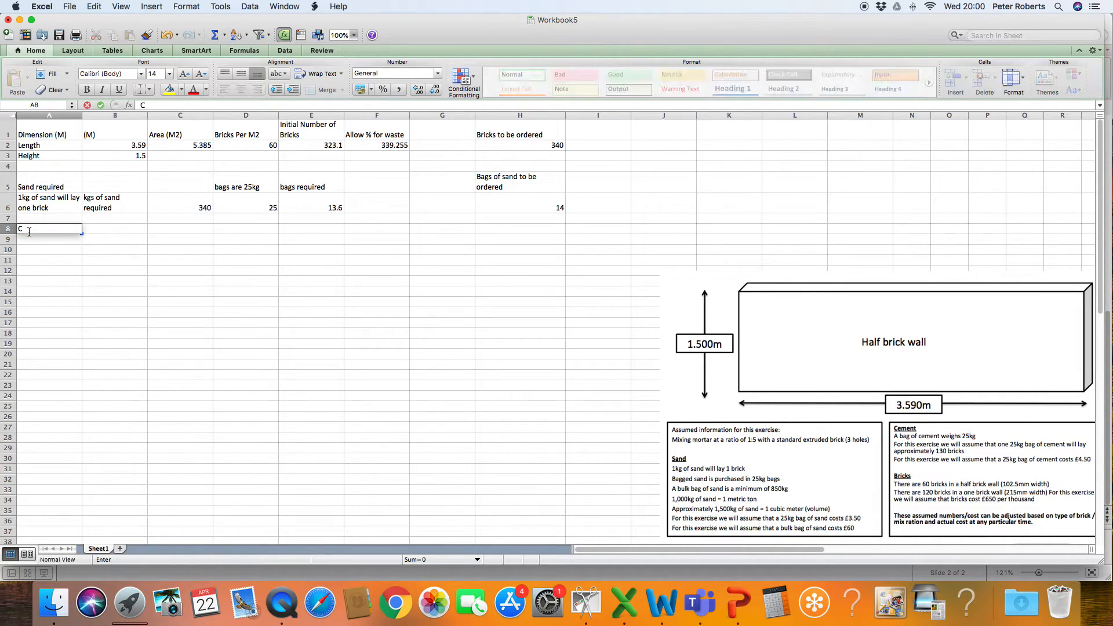
pyautogui.write('ement')
pyautogui.click(26, 243)
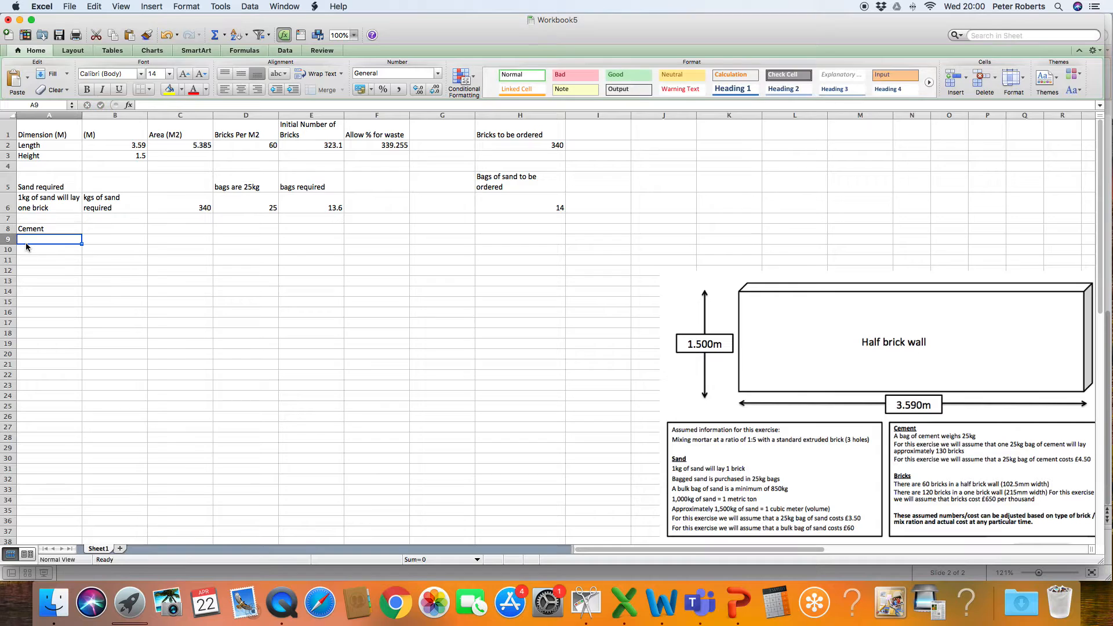
pyautogui.doubleClick(26, 244)
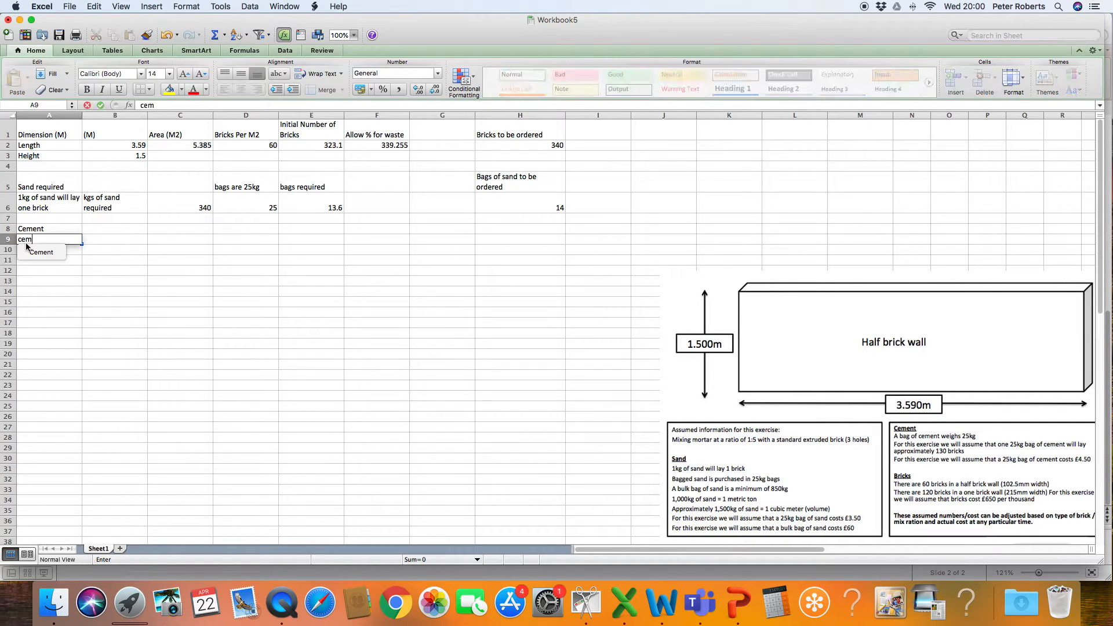
pyautogui.write('Cement is or')
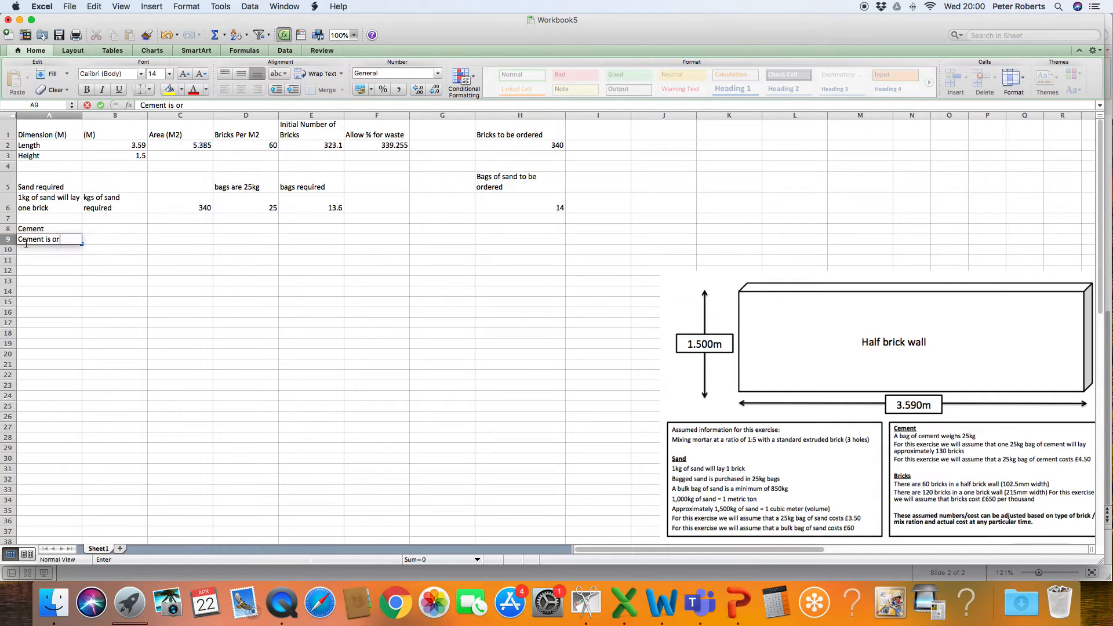
pyautogui.write('dered in')
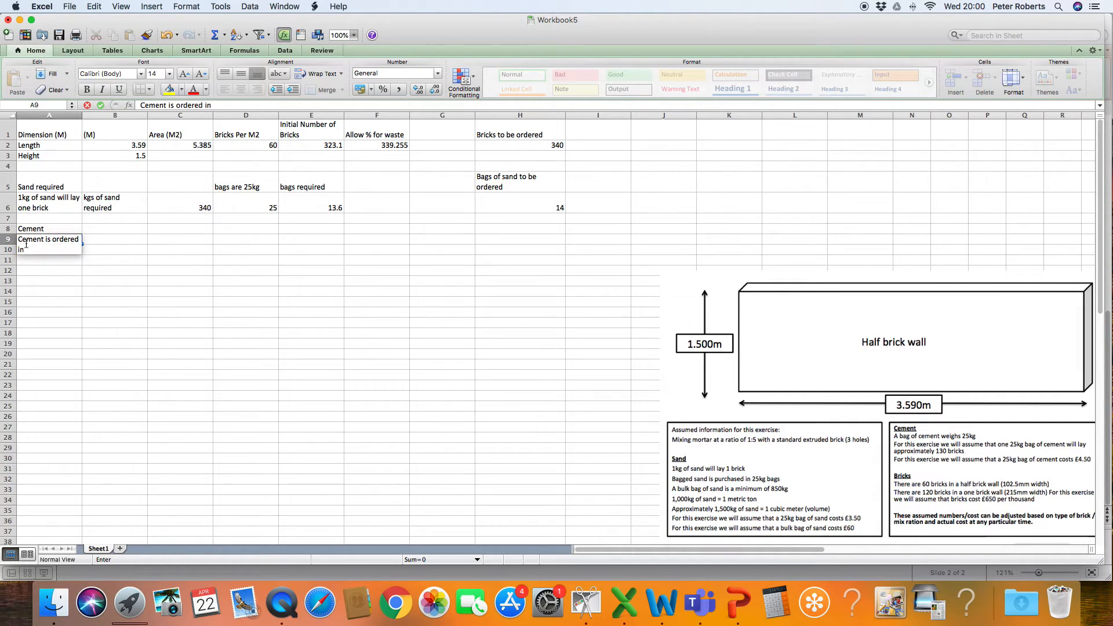
pyautogui.write(' 25kg bags')
pyautogui.click(100, 293)
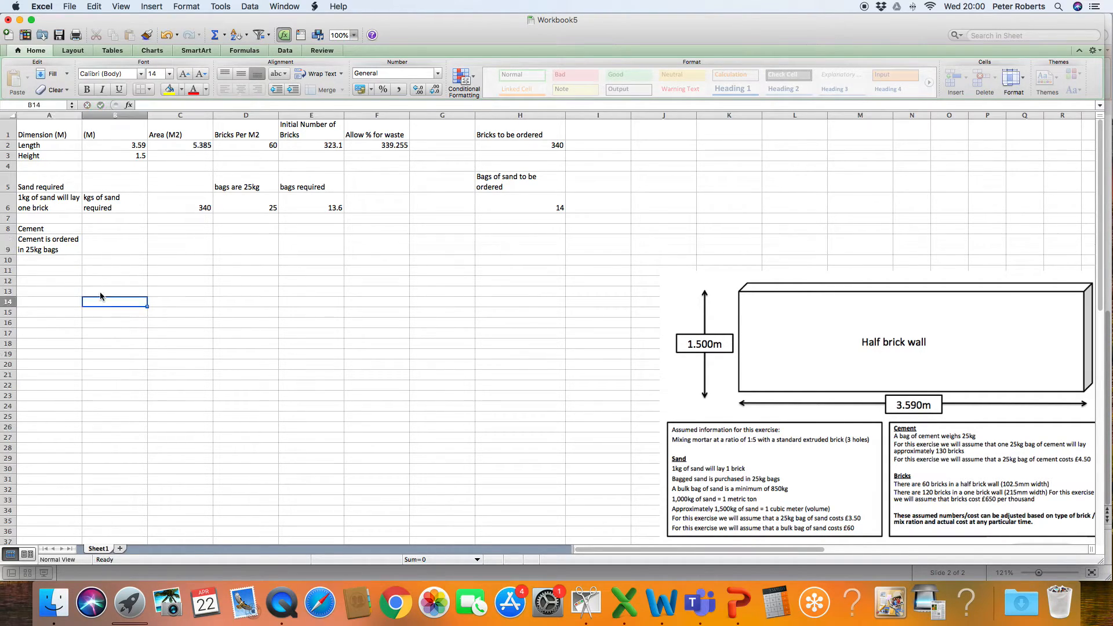
# Step: Enter the note "One bag will lay 130 bricks" in cell A10
pyautogui.click(57, 262)
pyautogui.write('One ba')
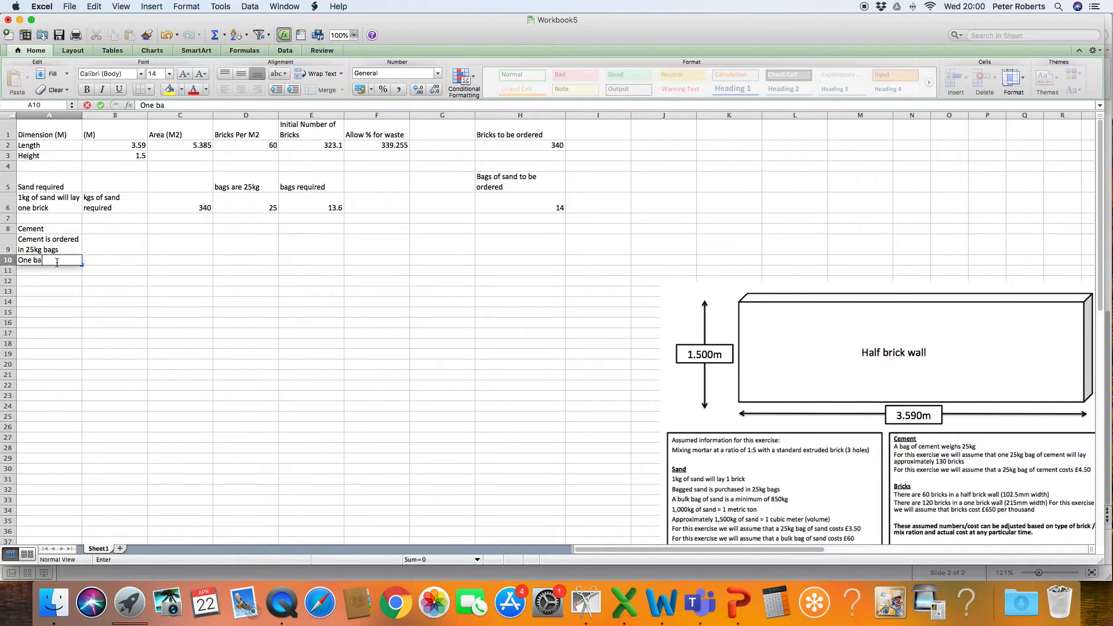
pyautogui.write('g will lay 130')
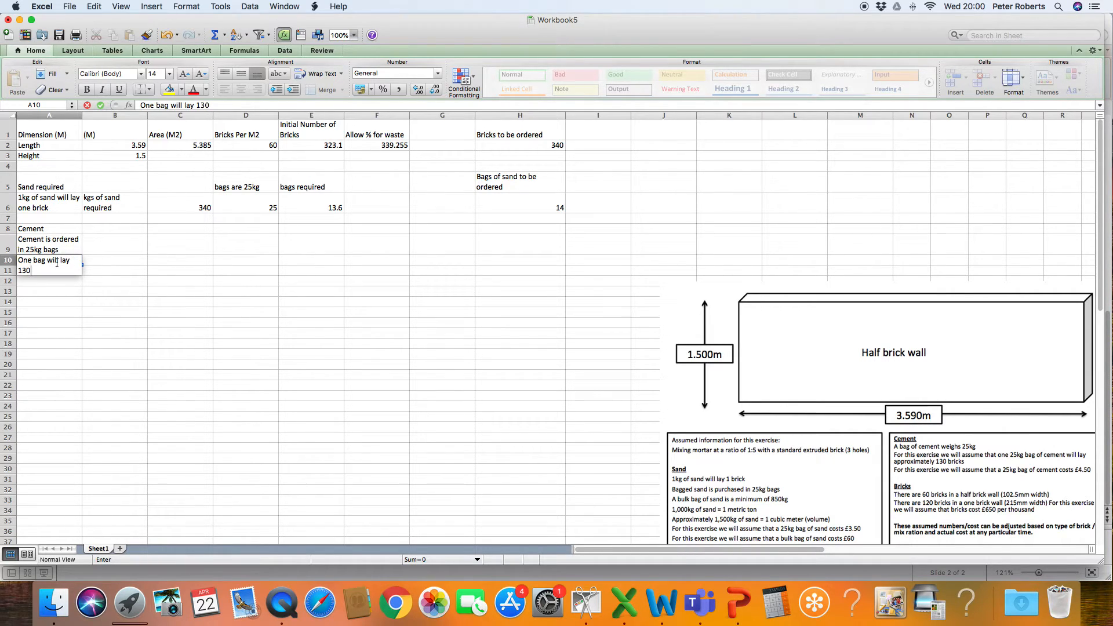
pyautogui.write(' bricks')
pyautogui.click(117, 334)
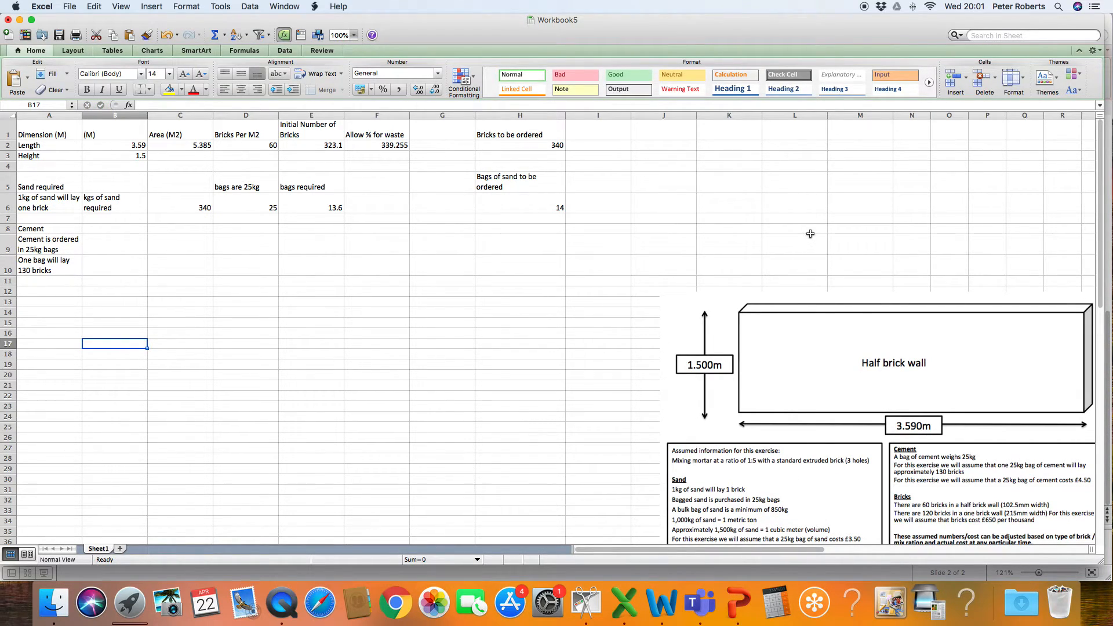
# Step: Label B10 "bricks required" and link C10 to the bricks to be ordered with the formula =H2
pyautogui.click(123, 247)
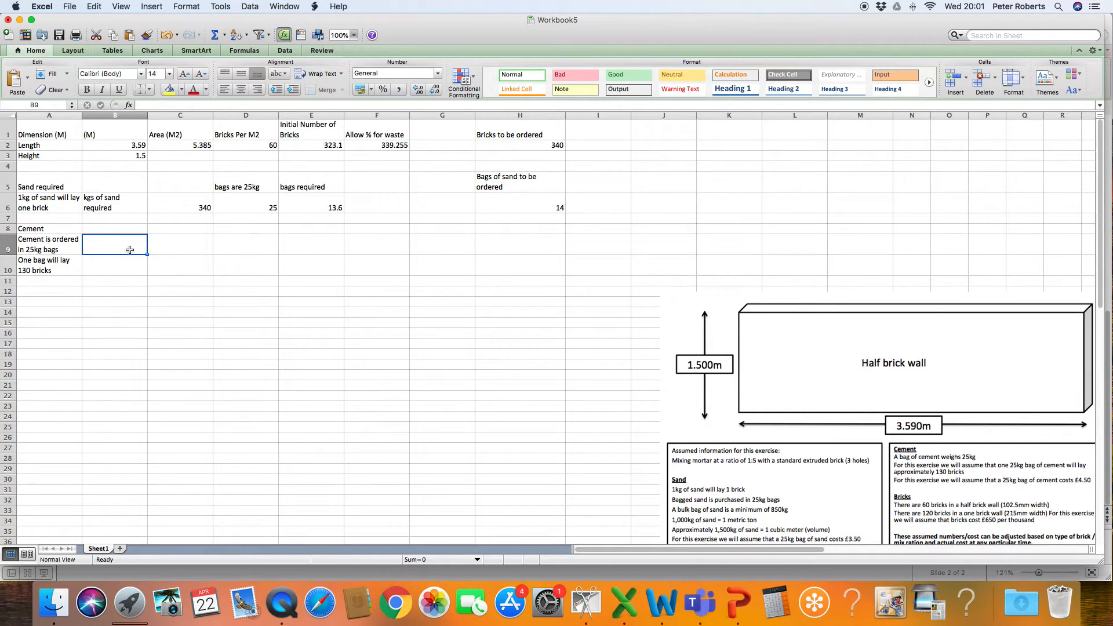
pyautogui.click(129, 272)
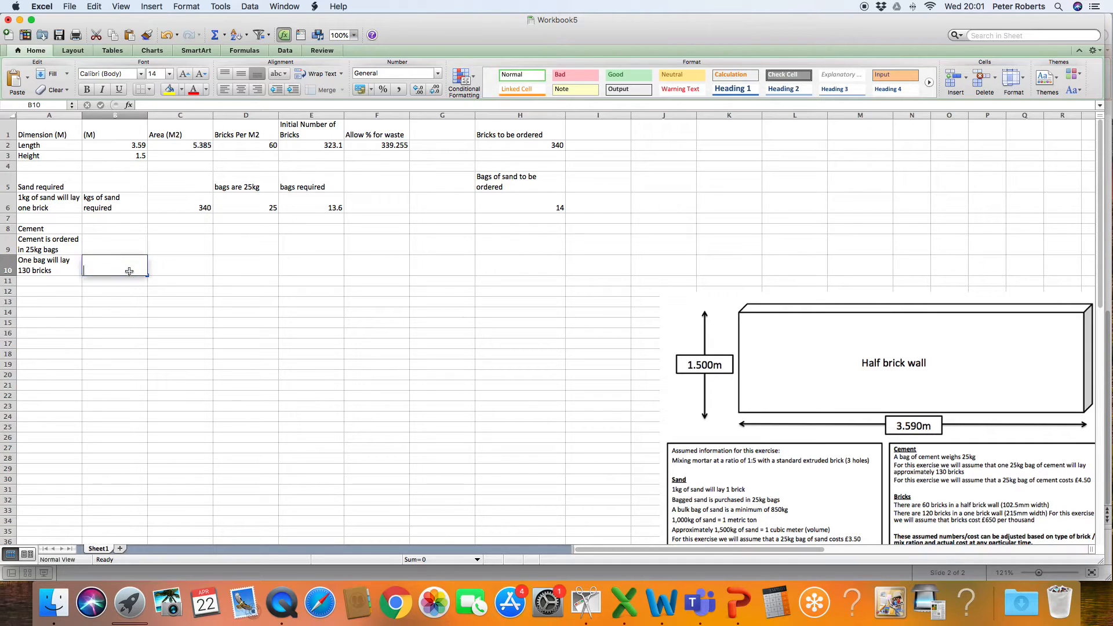
pyautogui.write('bricks required')
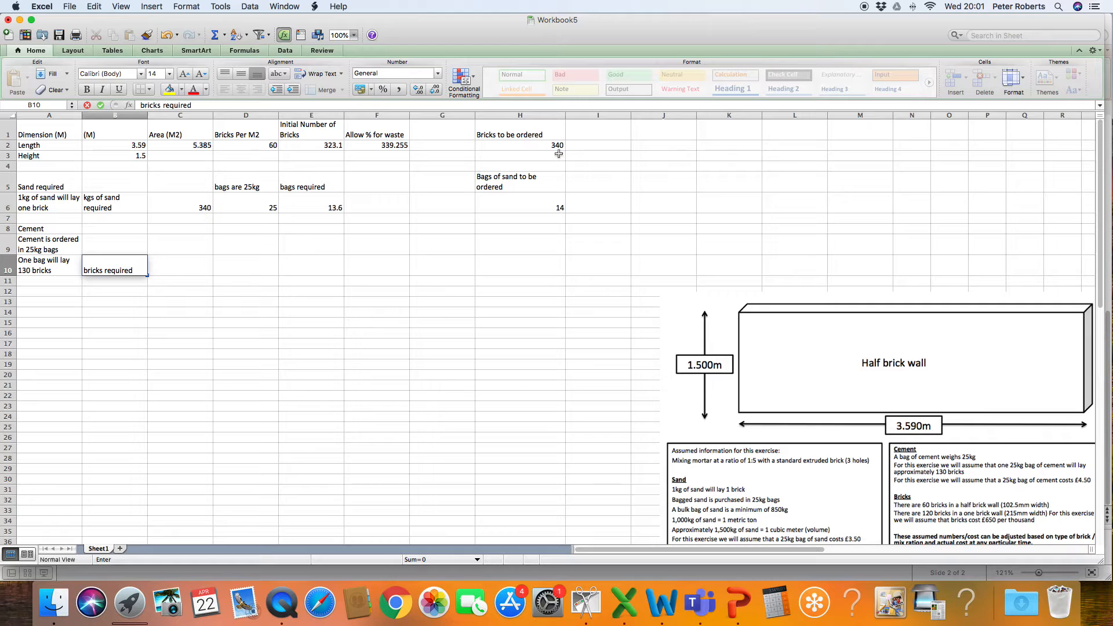
pyautogui.click(166, 271)
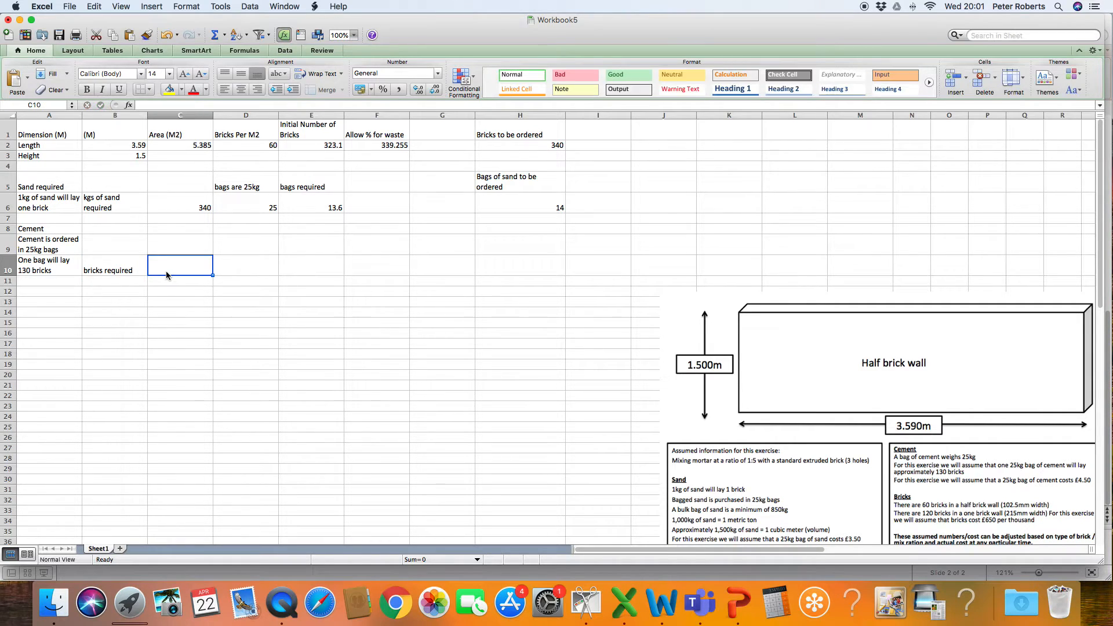
pyautogui.write('=')
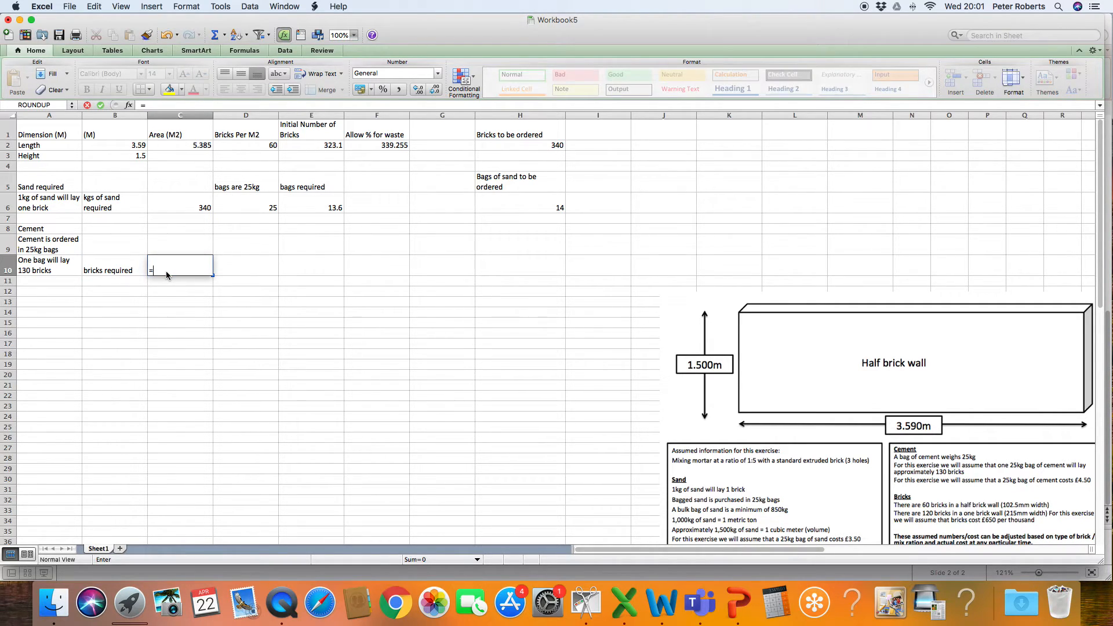
pyautogui.click(556, 146)
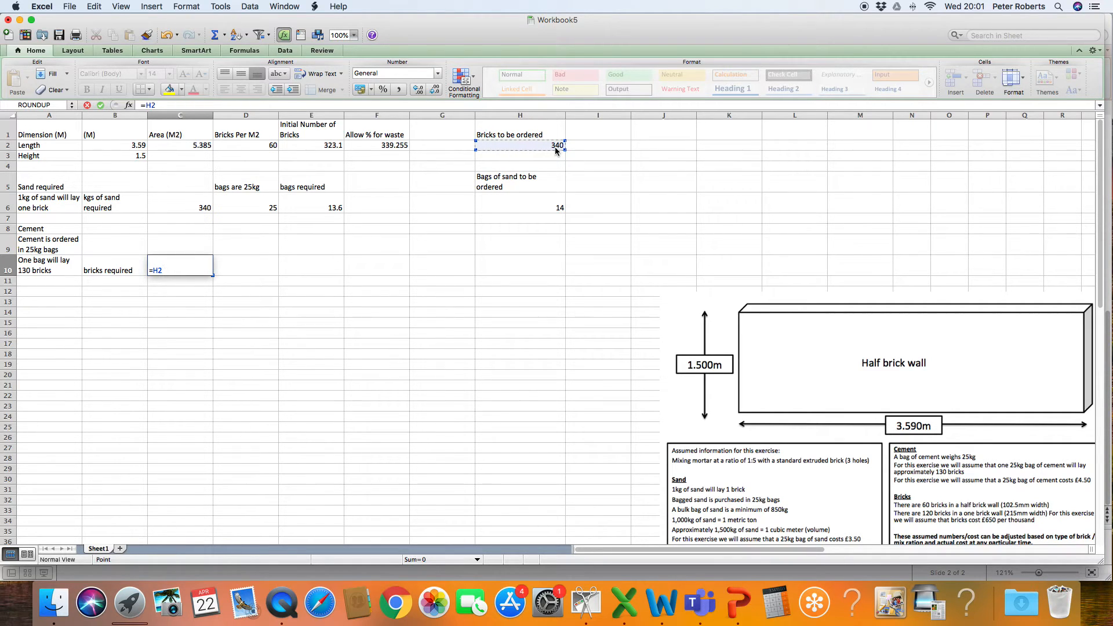
pyautogui.press('Return')
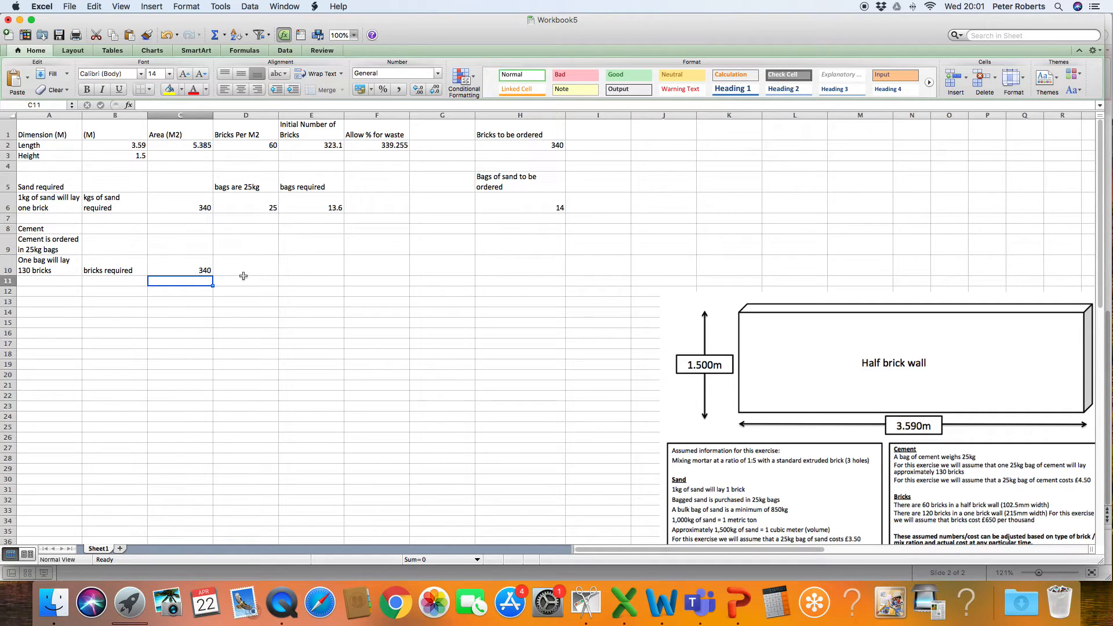
# Step: Enter the heading "one bag will lay" in D9 and the value 130 in D10
pyautogui.click(242, 246)
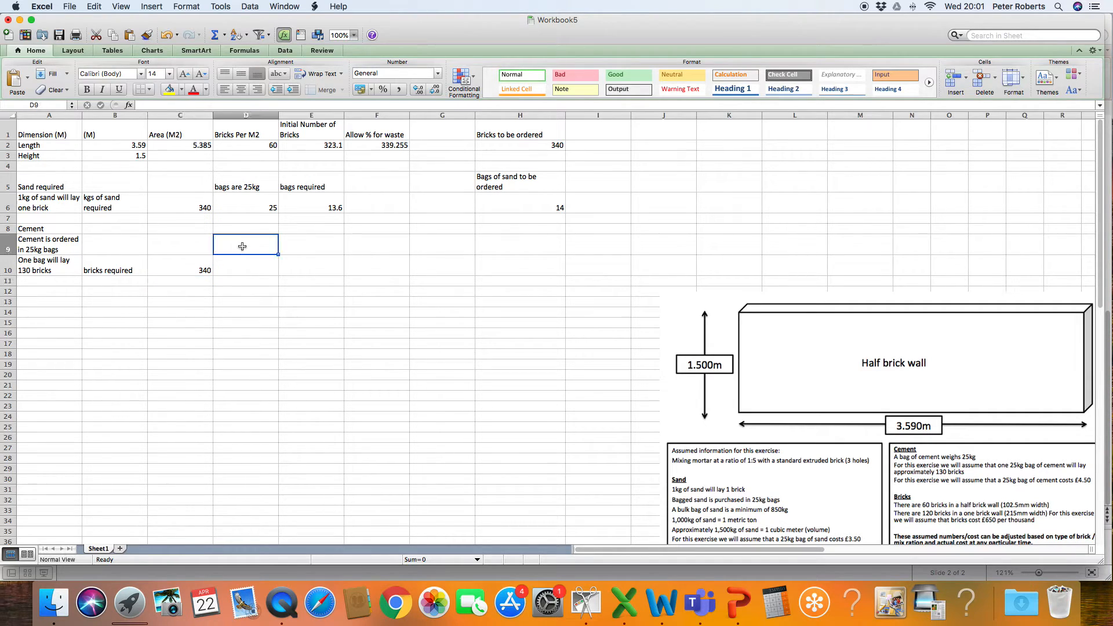
pyautogui.write('one b')
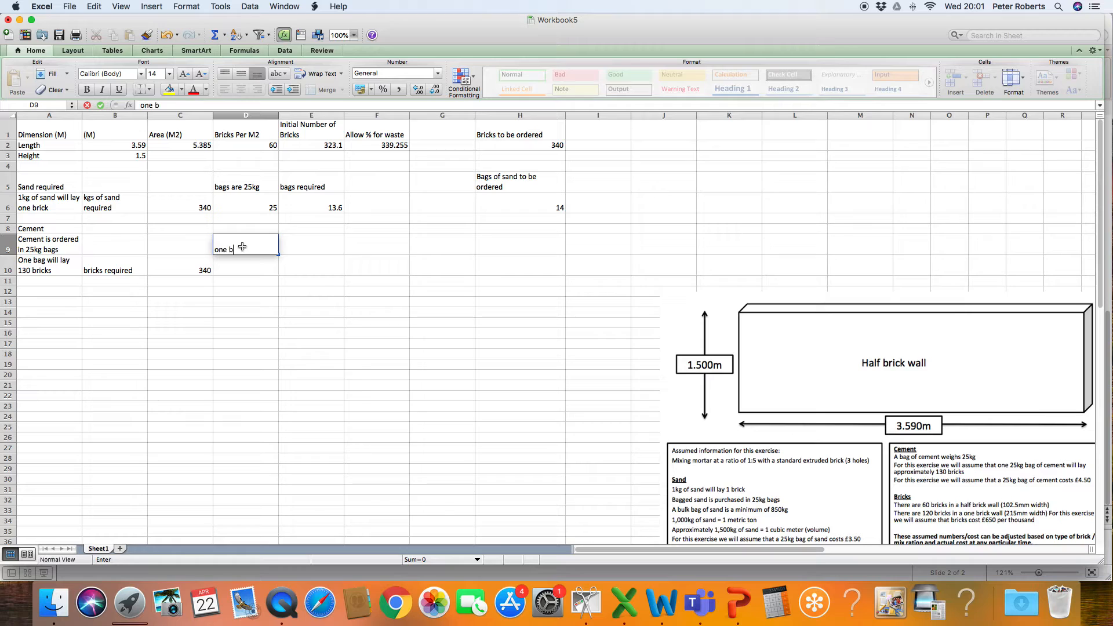
pyautogui.write('ag will lay')
pyautogui.click(239, 271)
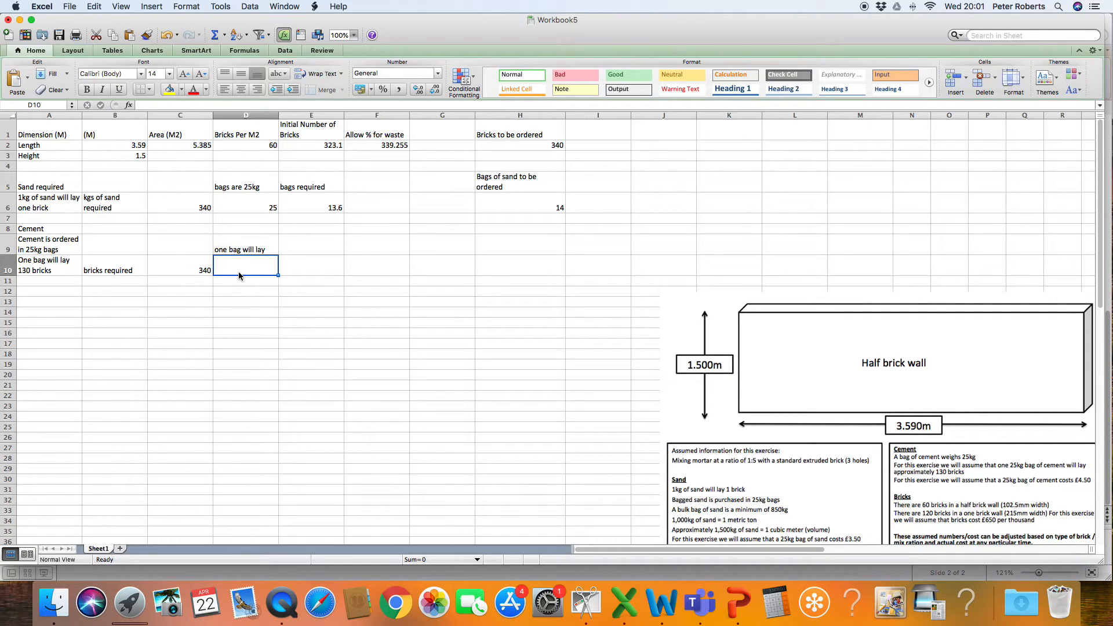
pyautogui.write('130')
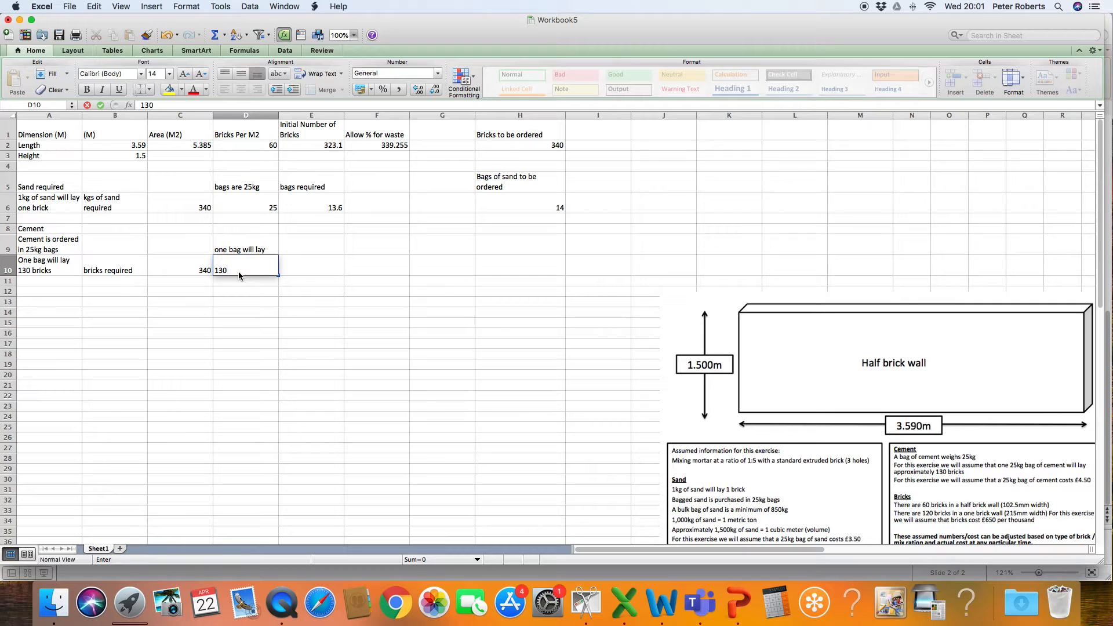
# Step: Enter the column heading "bags required" for the cement in cell E9
pyautogui.click(310, 270)
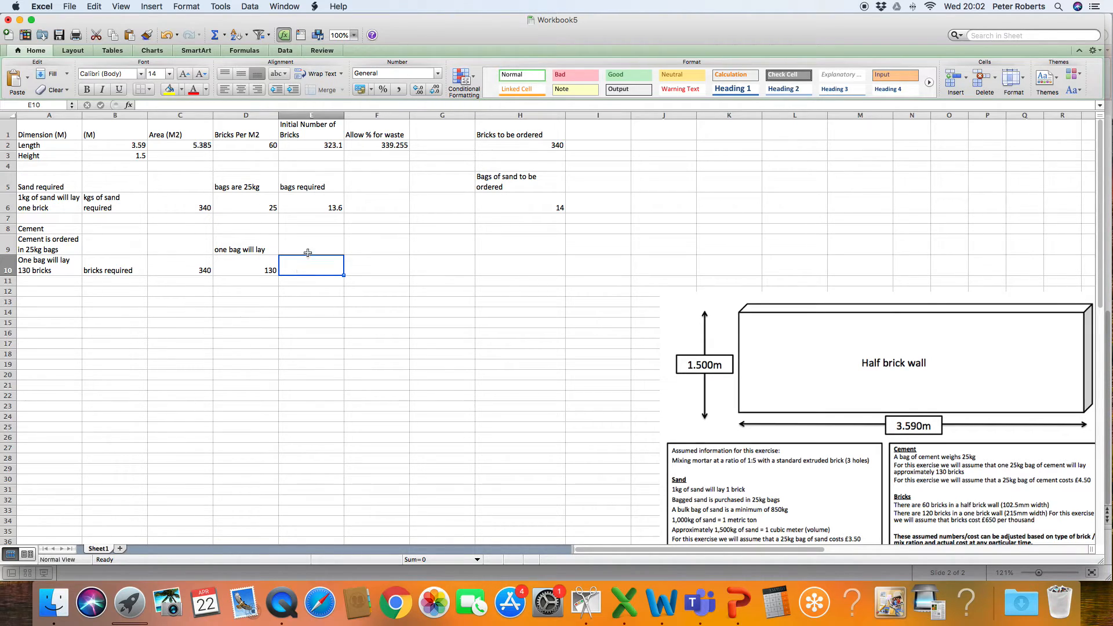
pyautogui.click(309, 250)
pyautogui.write('bags')
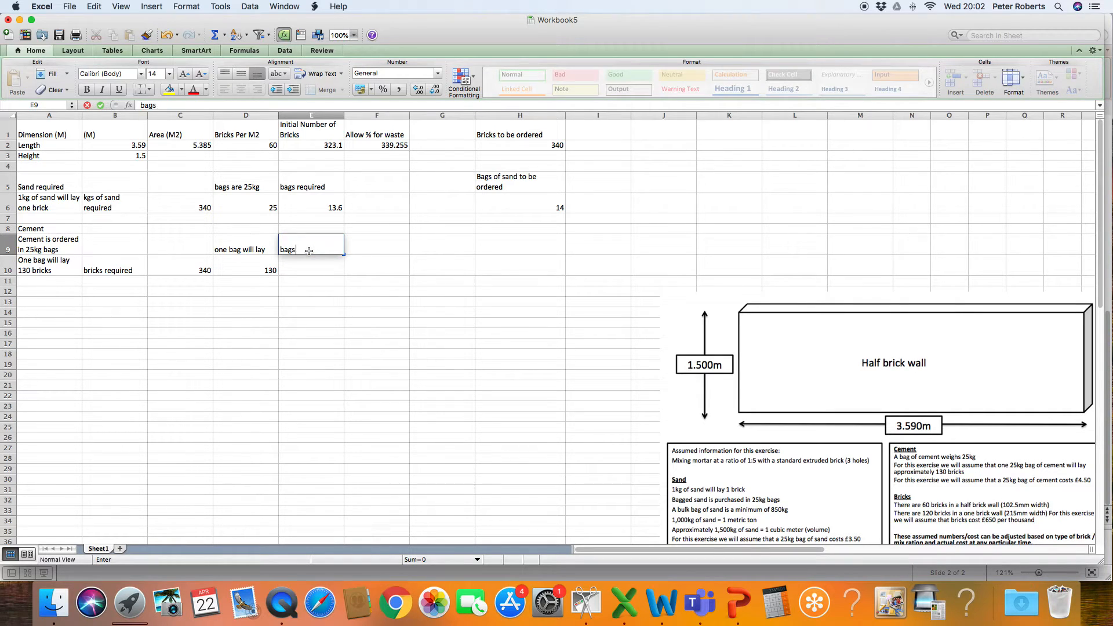
pyautogui.write(' required')
# Step: Calculate the cement bags required in E10 by dividing the bricks by the bricks per bag with the formula =C10/D10
pyautogui.click(292, 271)
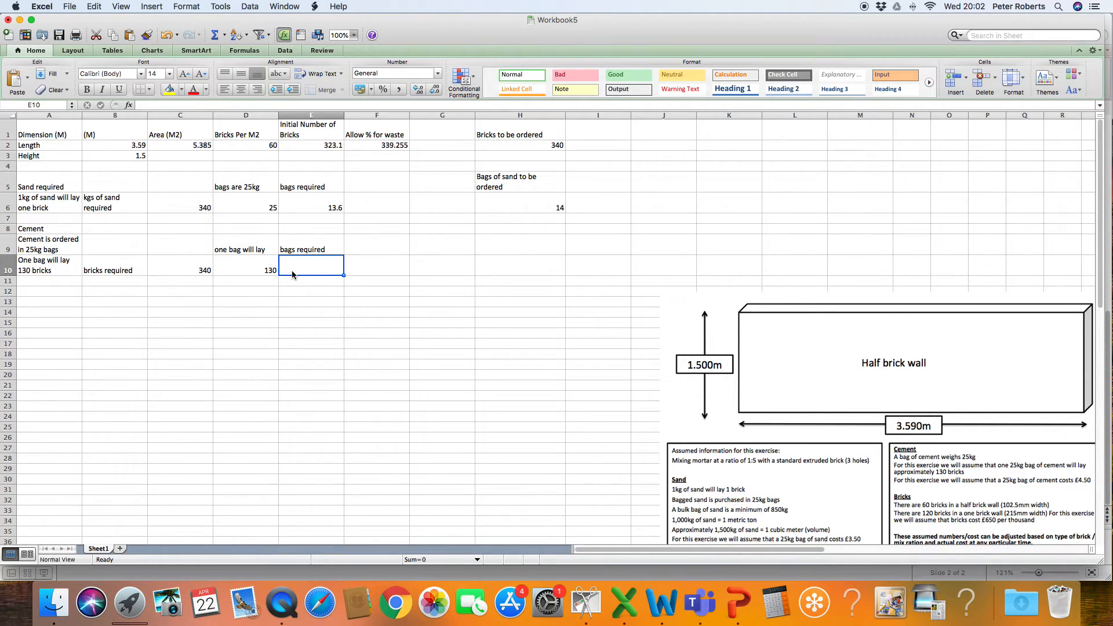
pyautogui.write('=')
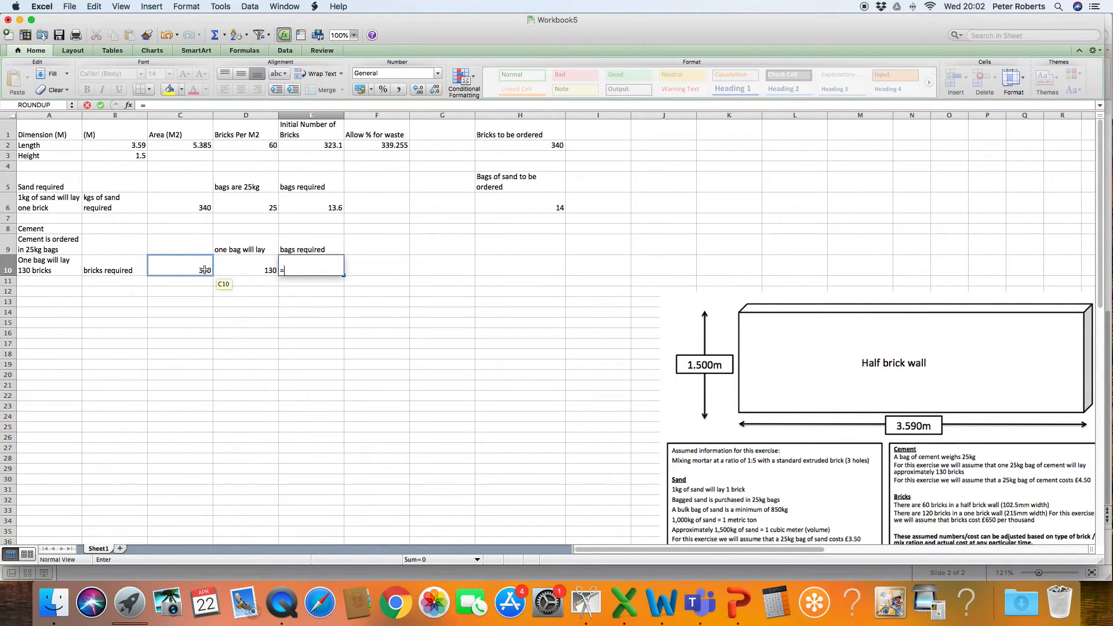
pyautogui.click(205, 269)
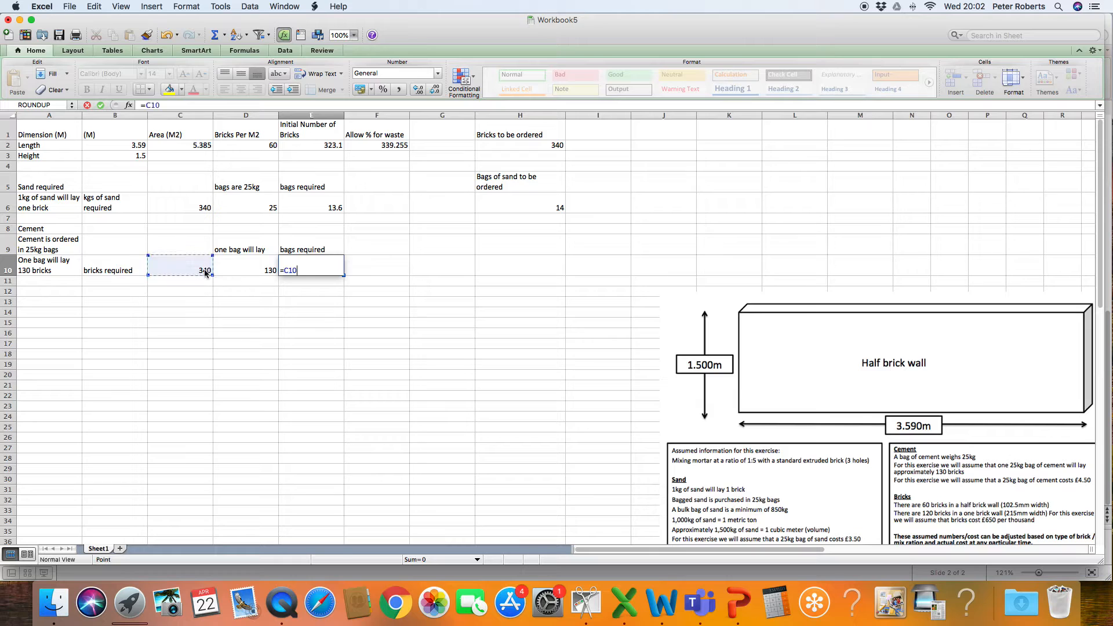
pyautogui.write('/')
pyautogui.click(265, 271)
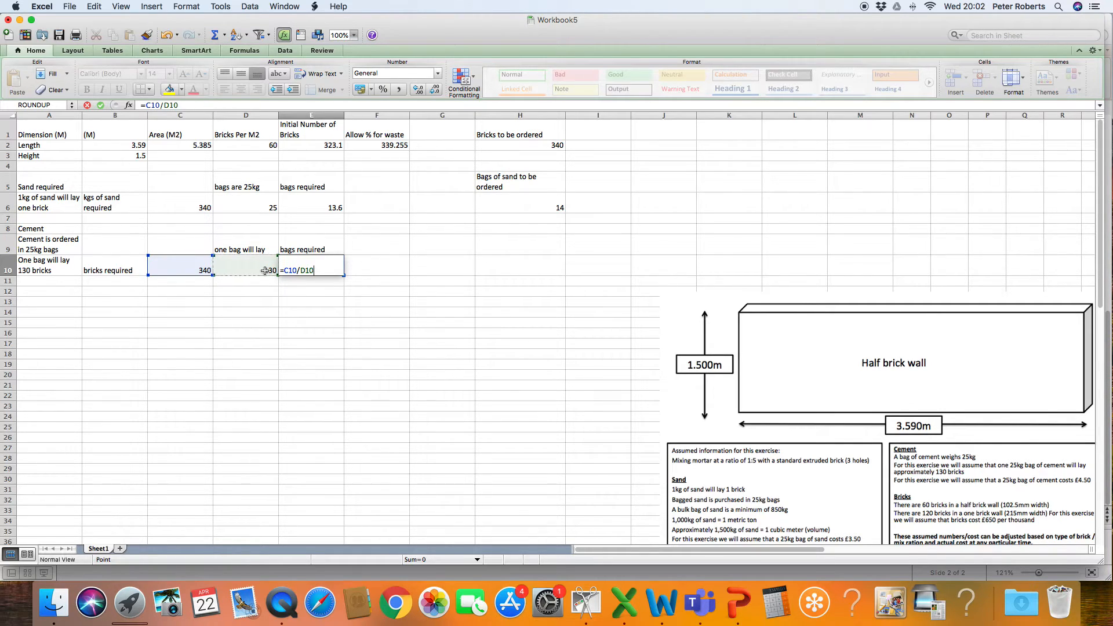
pyautogui.press('Return')
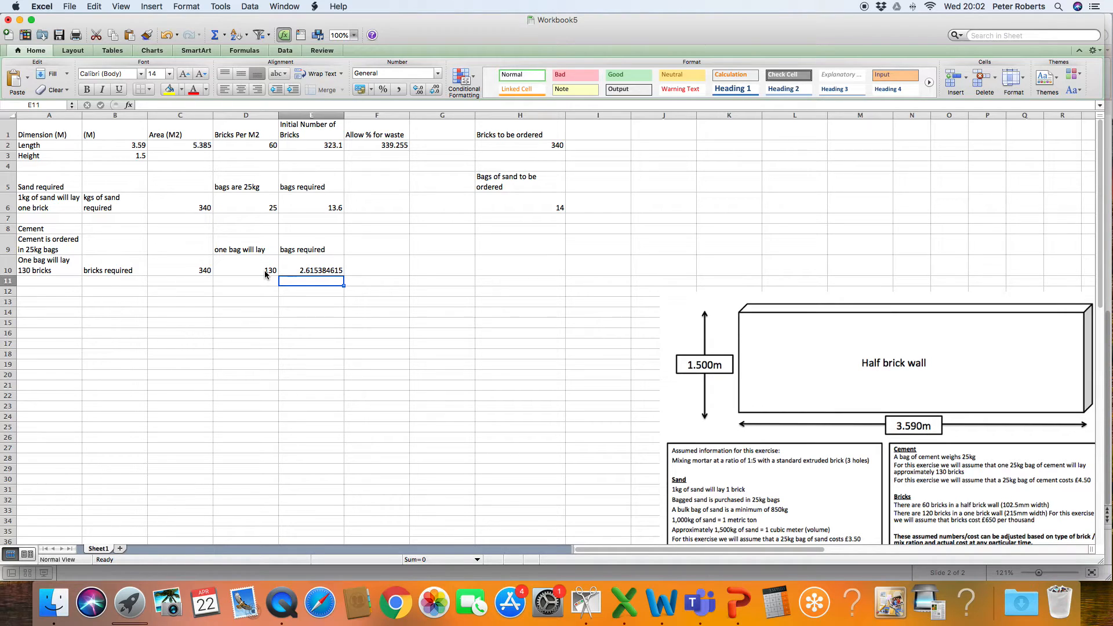
# Step: Clear the cement bags calculation in E10 and re-enter it as the formula =C10/D10
pyautogui.click(301, 270)
pyautogui.press('BackSpace')
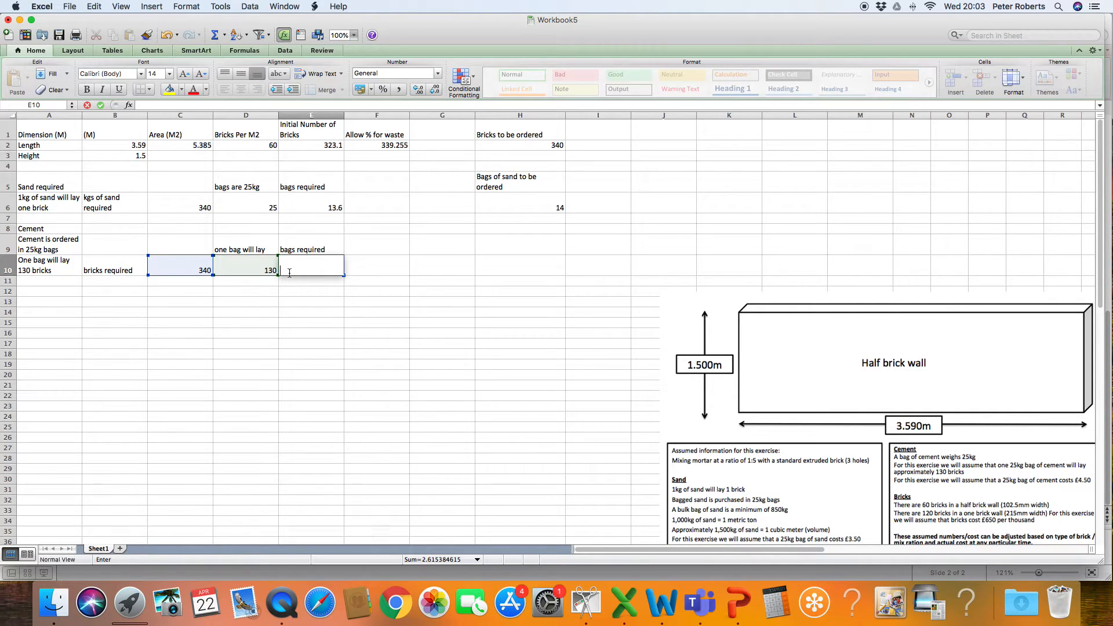
pyautogui.write('=')
pyautogui.click(206, 274)
pyautogui.write('/')
pyautogui.click(249, 271)
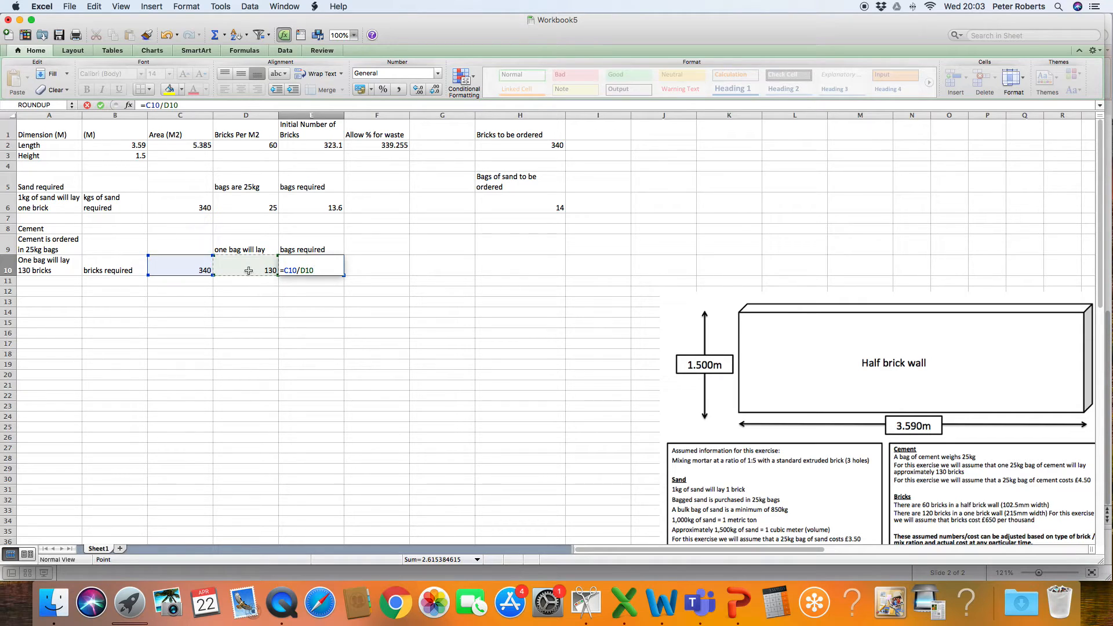
pyautogui.press('Return')
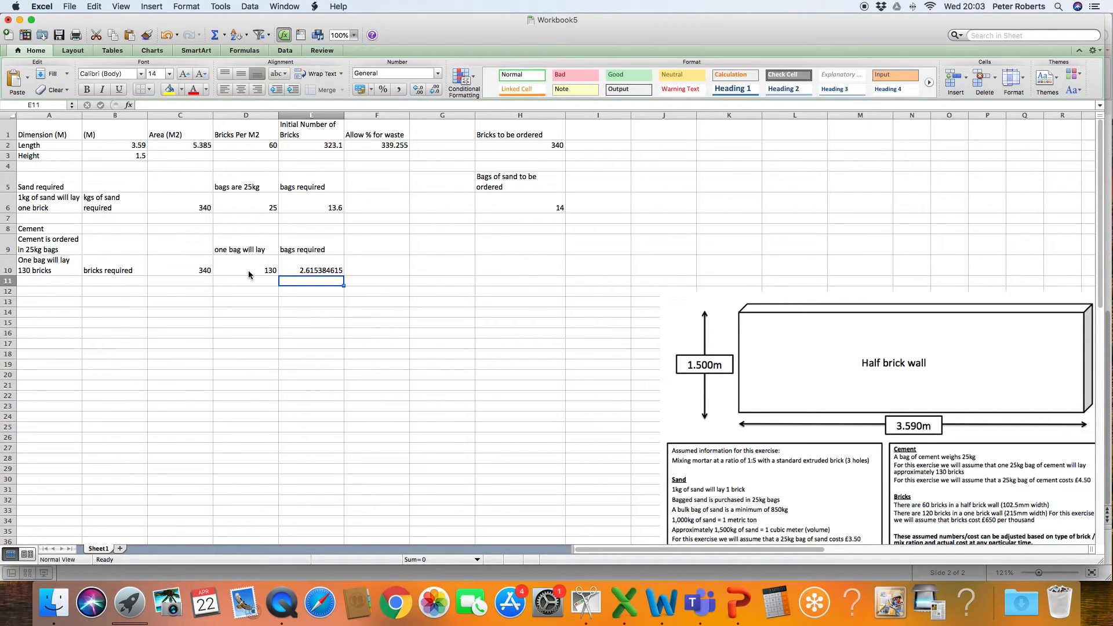
# Step: Enter the heading "Cement to be ordered (25kg bags)" in cell H9
pyautogui.click(497, 250)
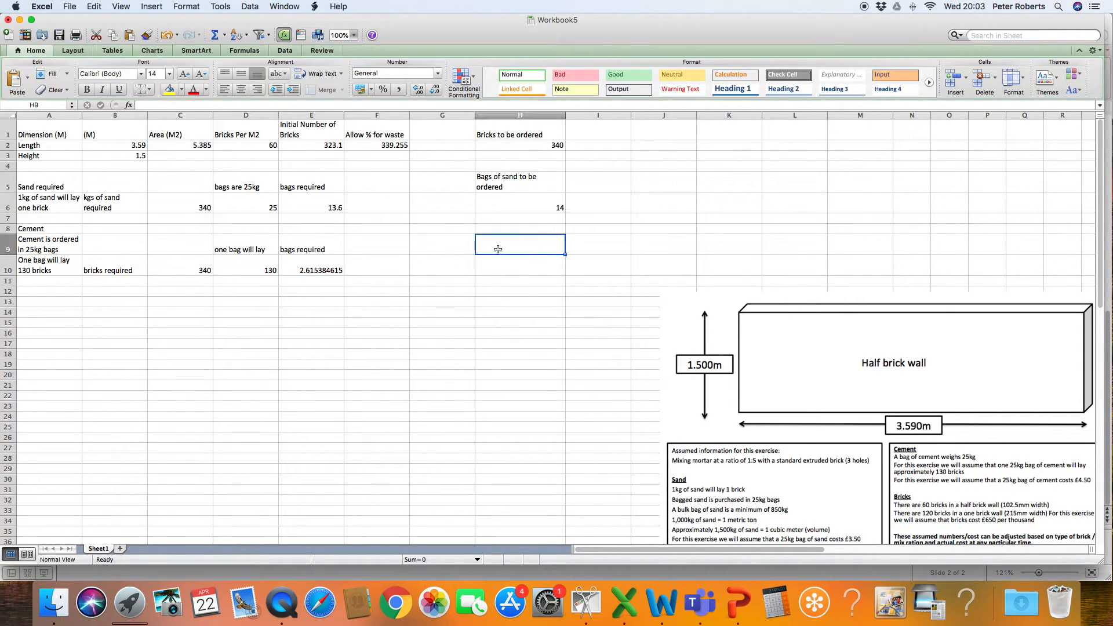
pyautogui.write('Cement')
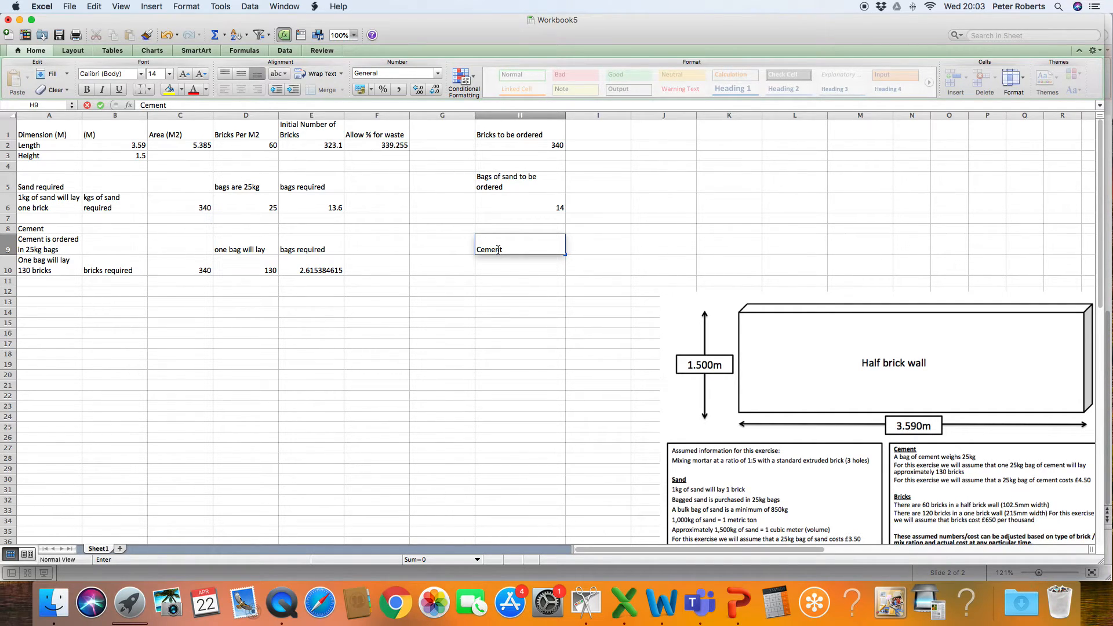
pyautogui.write(' to be ordered (25kg bags')
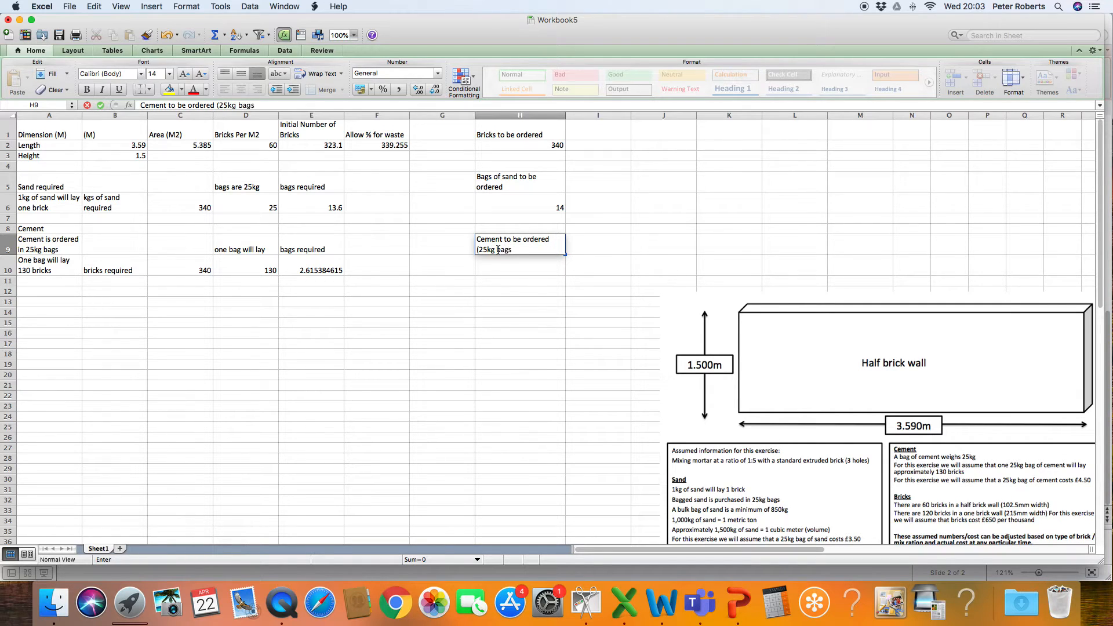
pyautogui.write(')')
# Step: Extend the sand heading in H5 to read "Bags of sand to be ordered (25kg bags)"
pyautogui.doubleClick(508, 186)
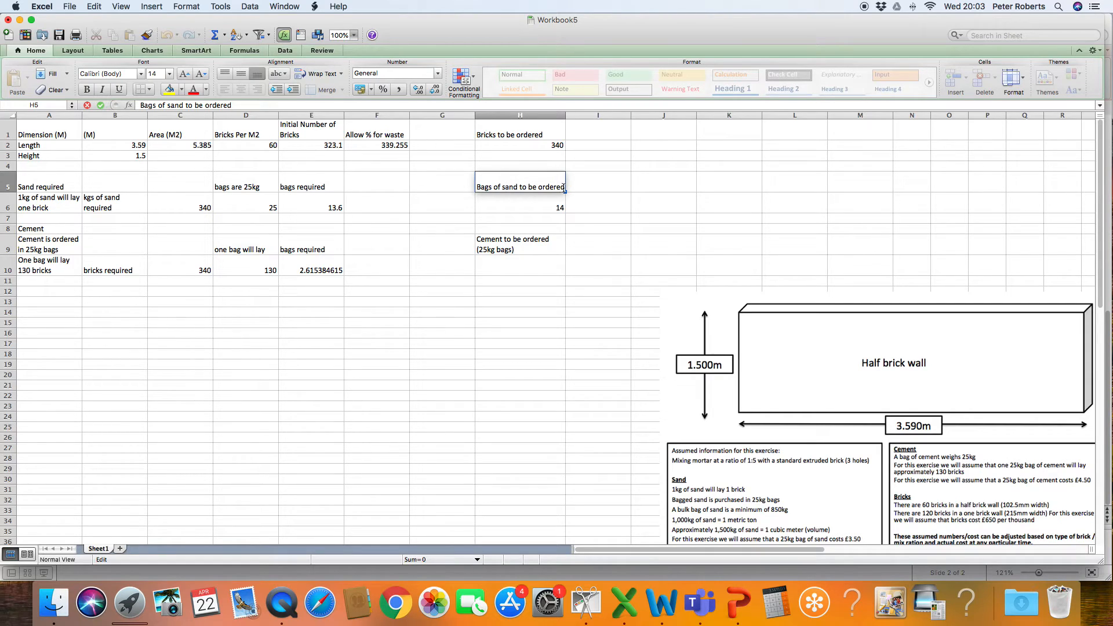
pyautogui.write('(')
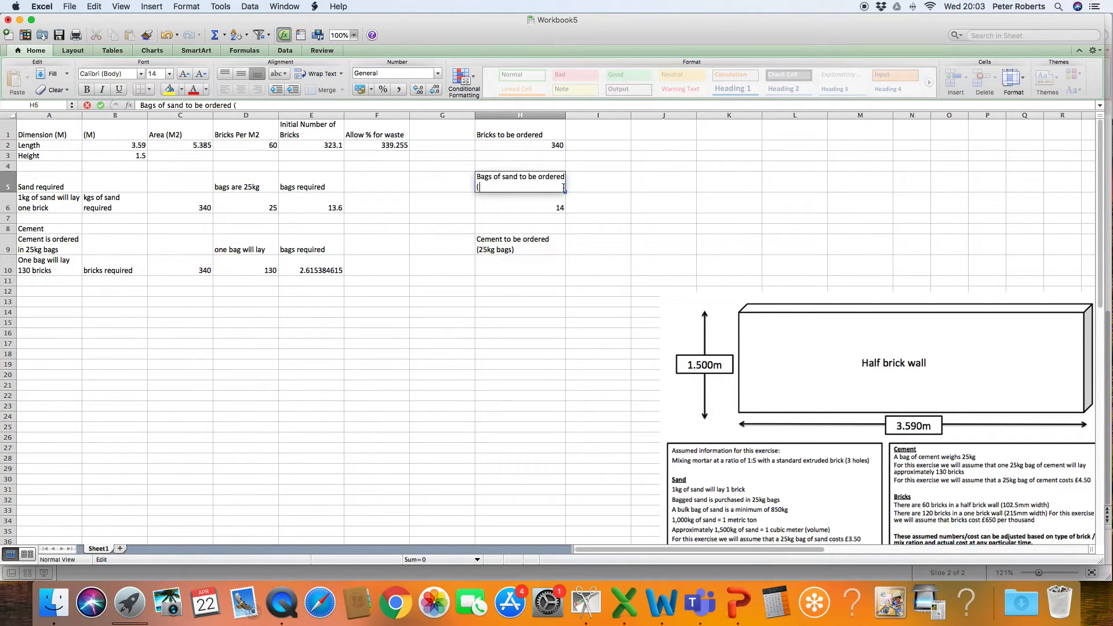
pyautogui.write('25kg bags)')
pyautogui.press('Return')
# Step: Round the cement bags required up to whole bags in H10 with the formula =ROUNDUP(E10,0)
pyautogui.click(494, 269)
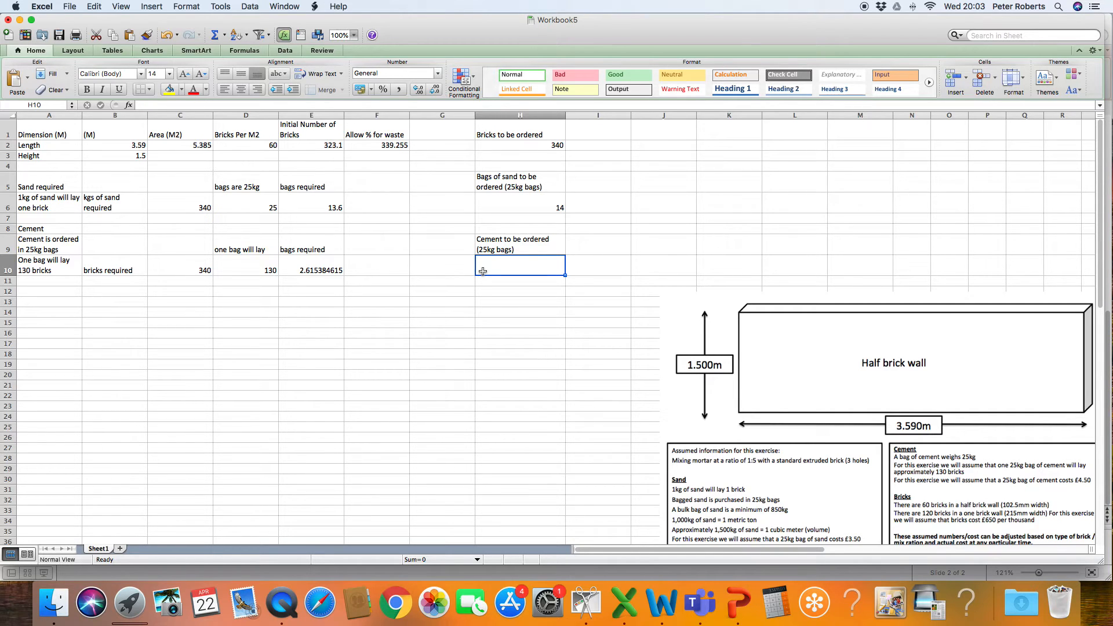
pyautogui.write('=rou')
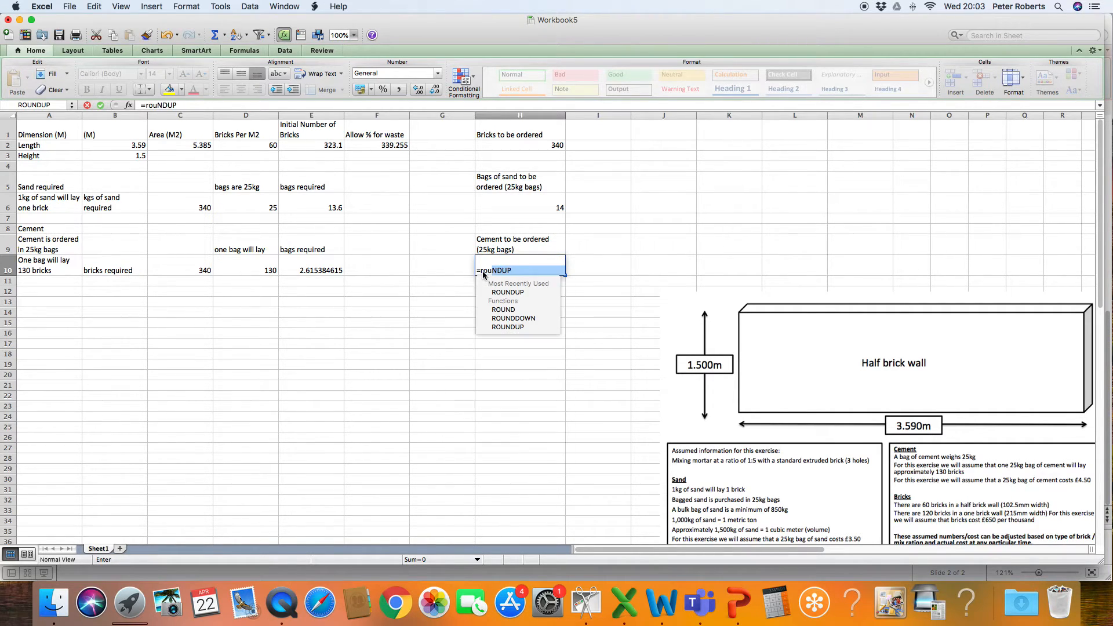
pyautogui.write('ndup')
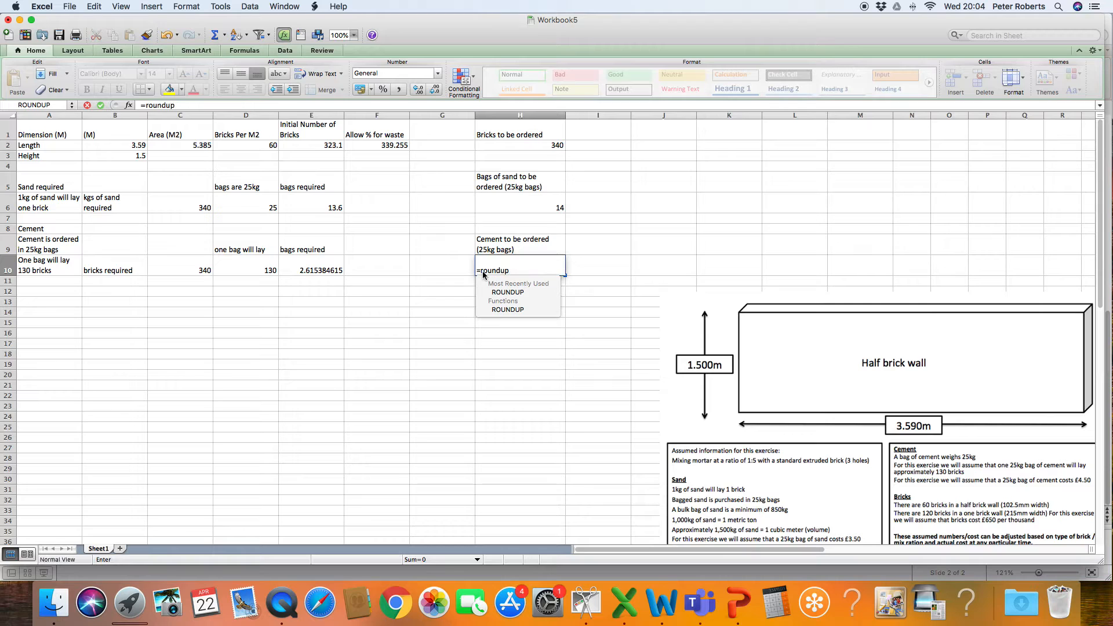
pyautogui.write('(')
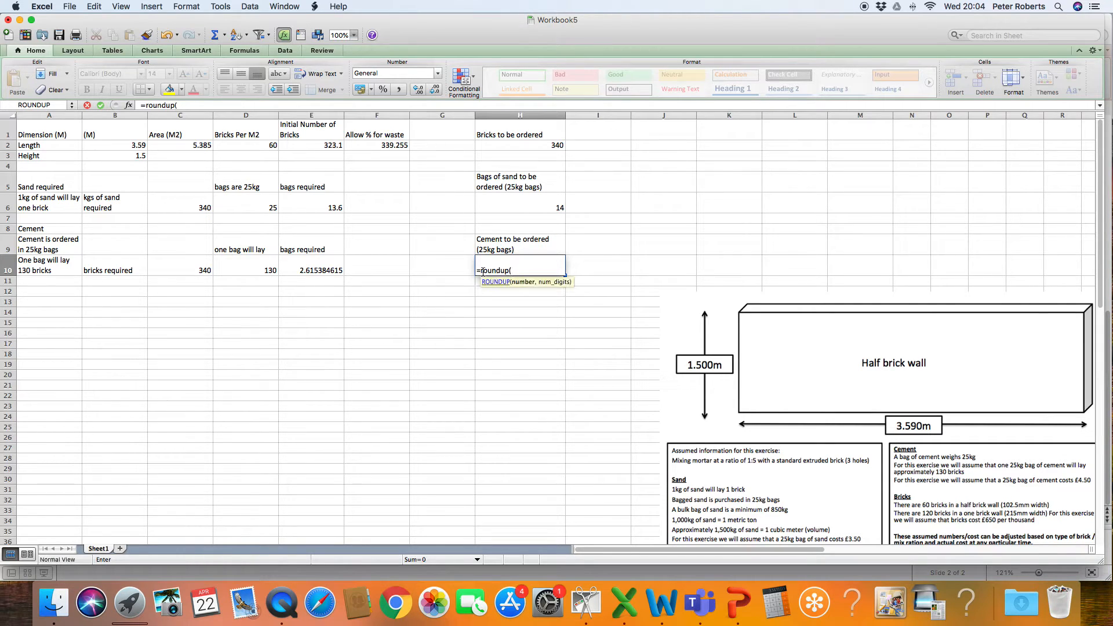
pyautogui.click(309, 271)
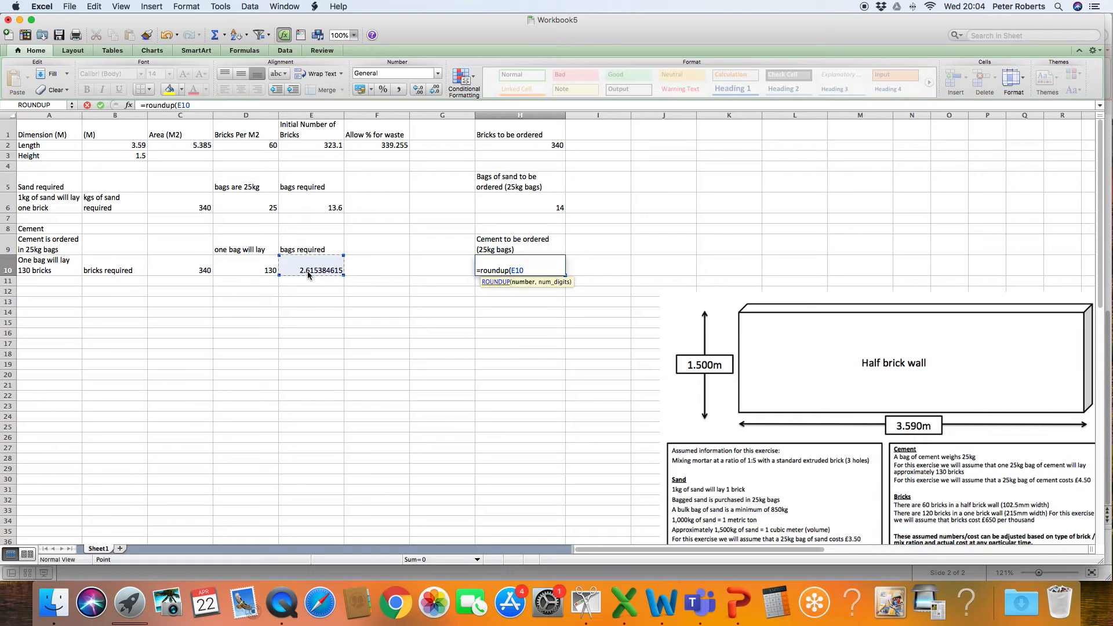
pyautogui.write(',0')
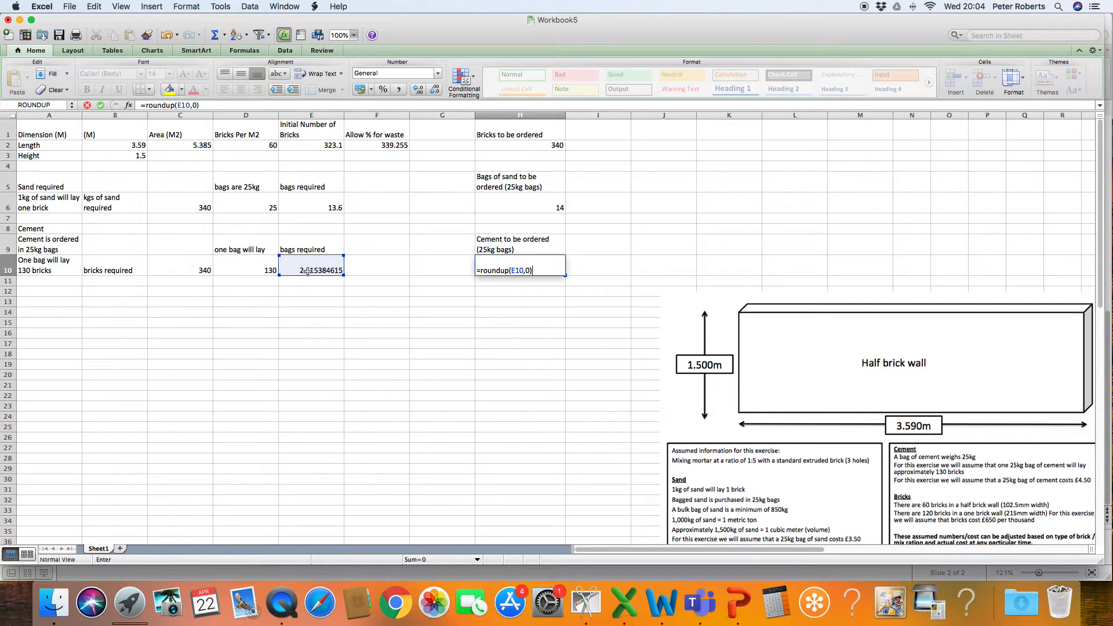
pyautogui.write(')')
pyautogui.press('Return')
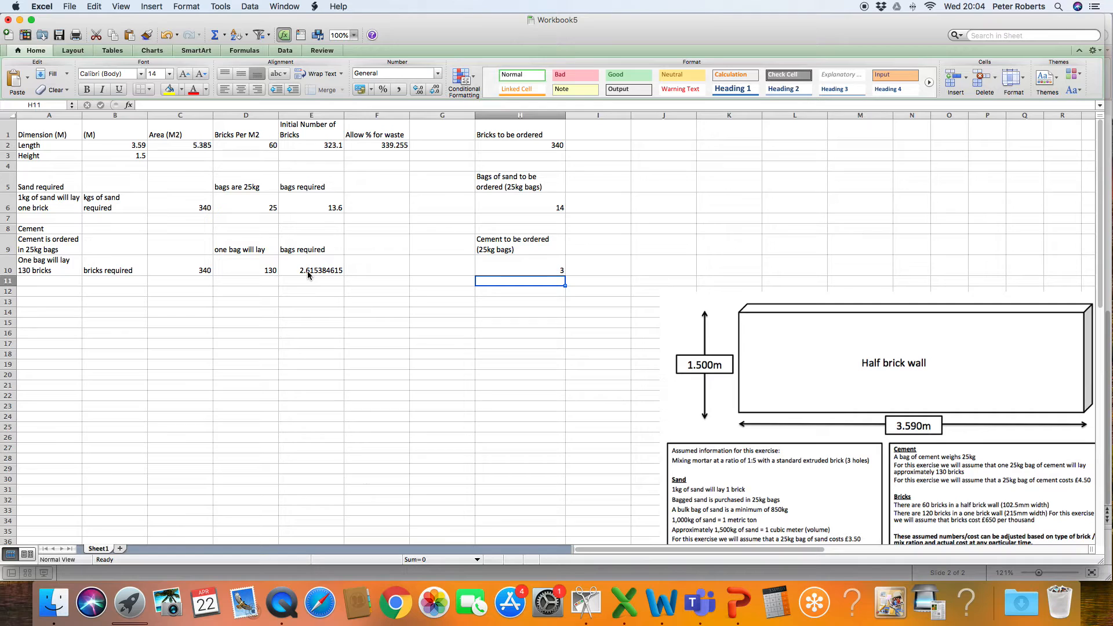
# Step: Clear H10 and enter the cement order quantity again with the formula =ROUNDUP(E10,0)
pyautogui.click(483, 263)
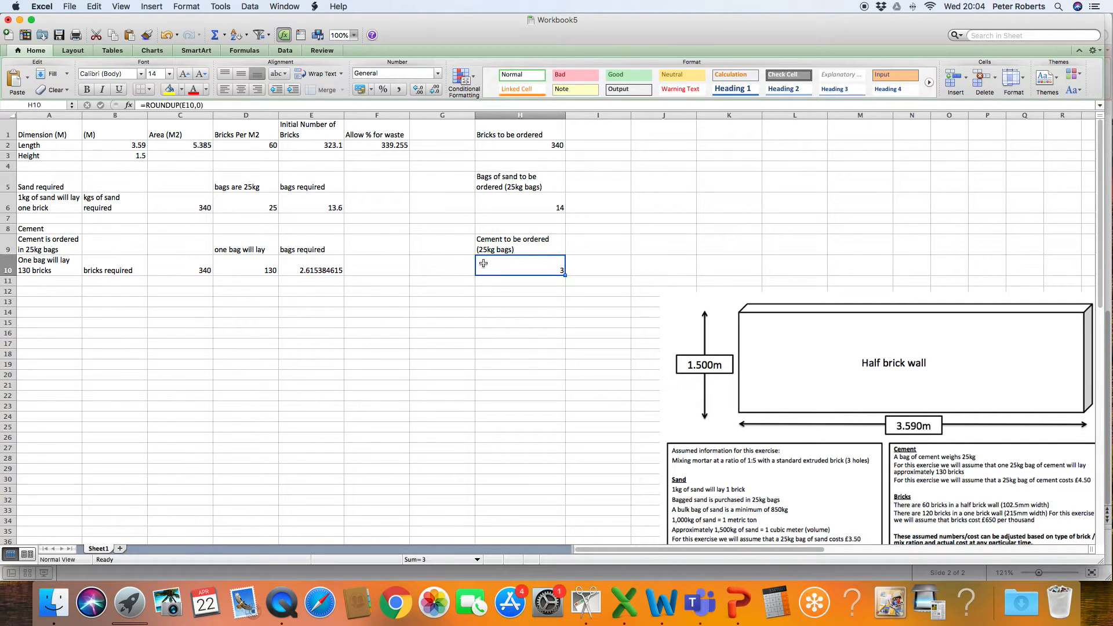
pyautogui.press('BackSpace')
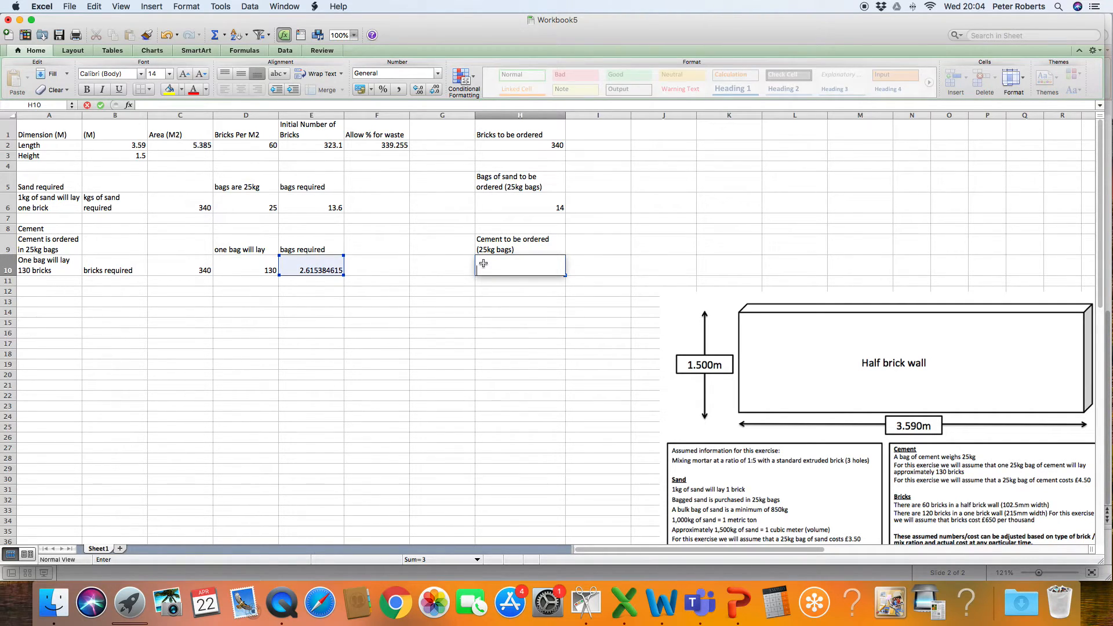
pyautogui.write('=round')
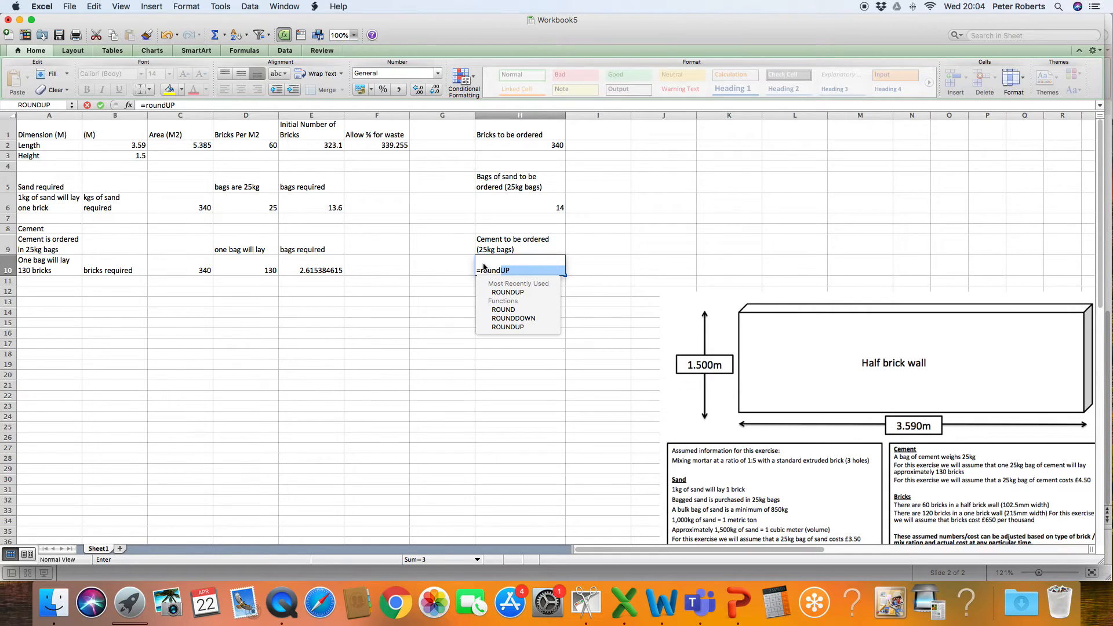
pyautogui.write('up(')
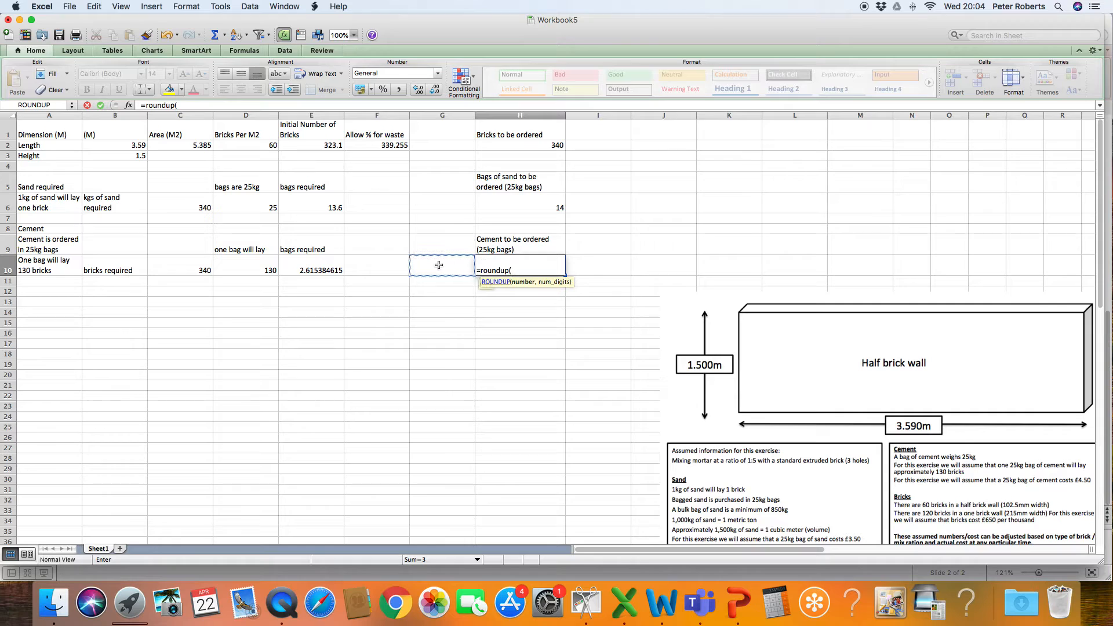
pyautogui.click(341, 270)
pyautogui.write(',')
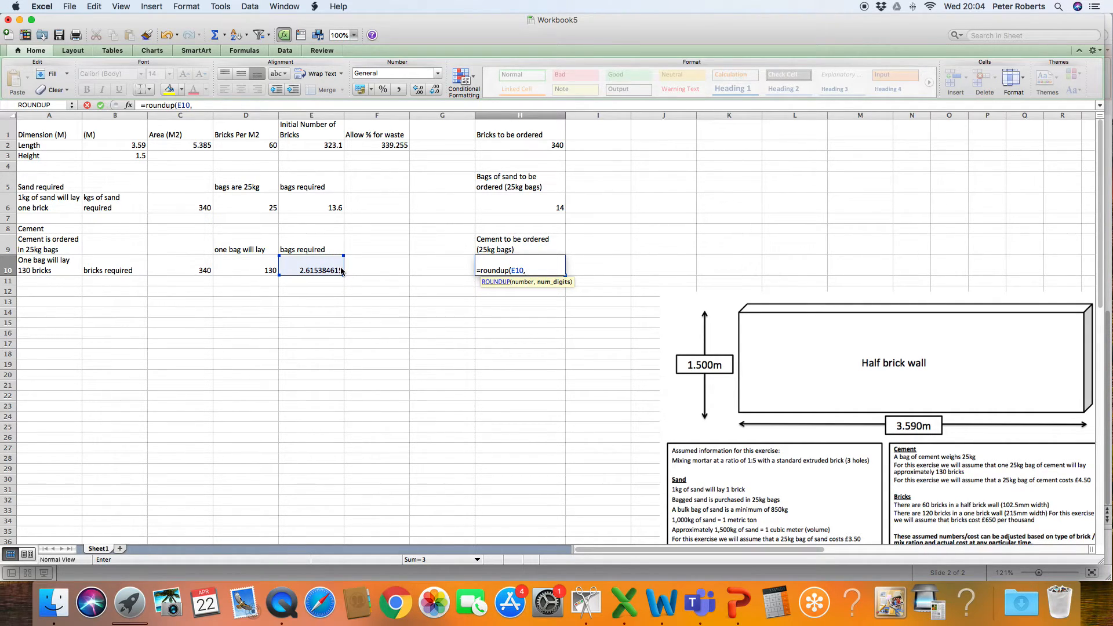
pyautogui.write('0)')
pyautogui.press('Return')
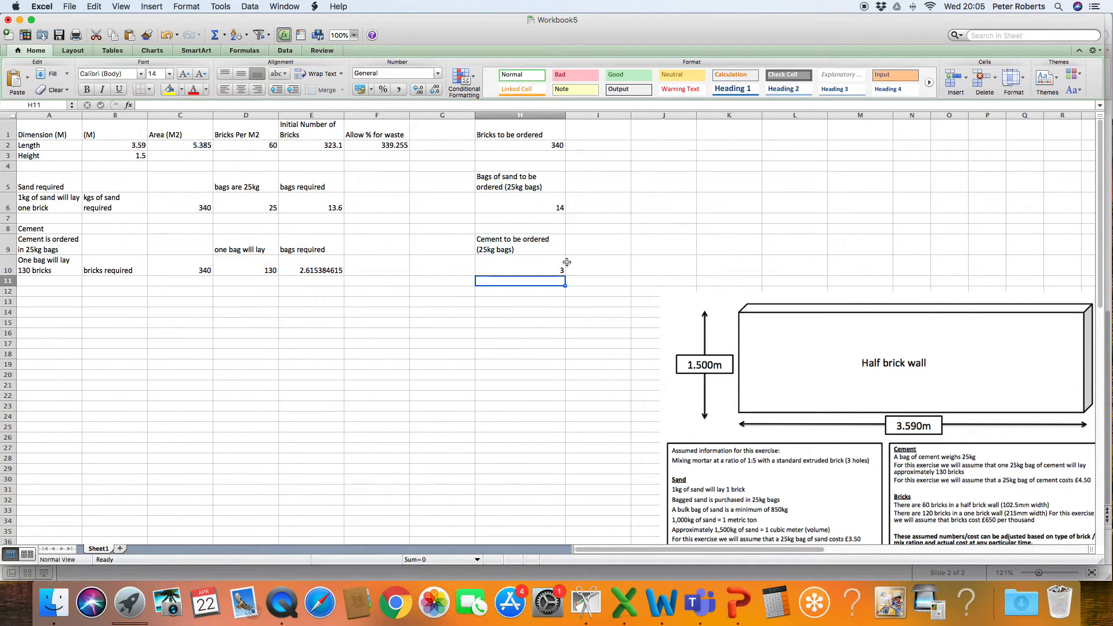
# Step: Enter the heading "Costs of materials" in A13 and move the wall picture up the sheet so its assumed costs can be read
pyautogui.click(52, 302)
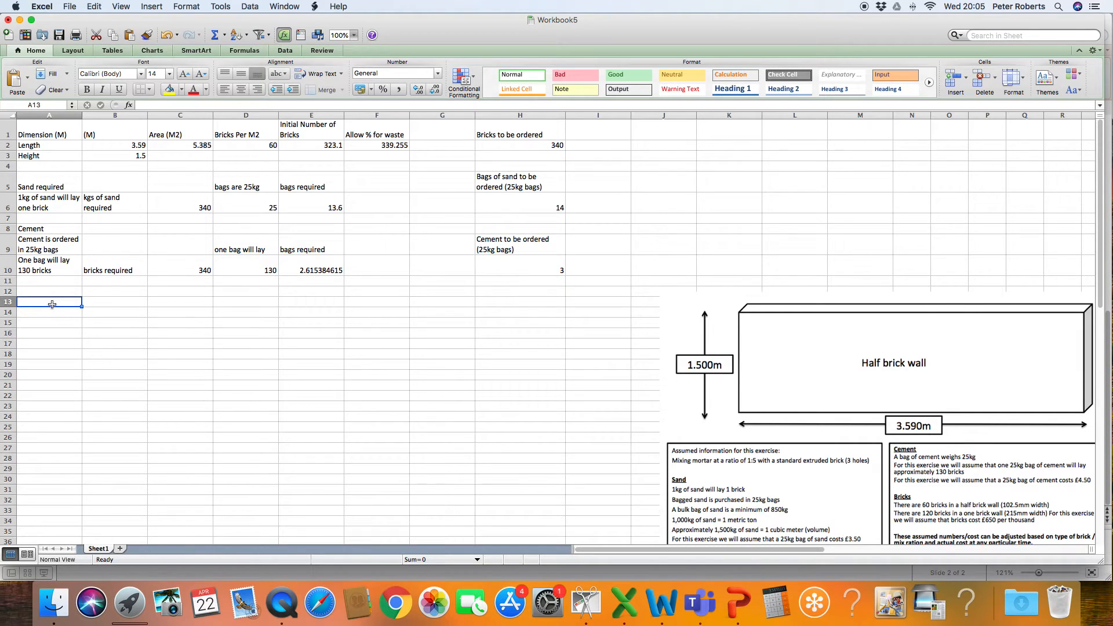
pyautogui.write('Costs of materials')
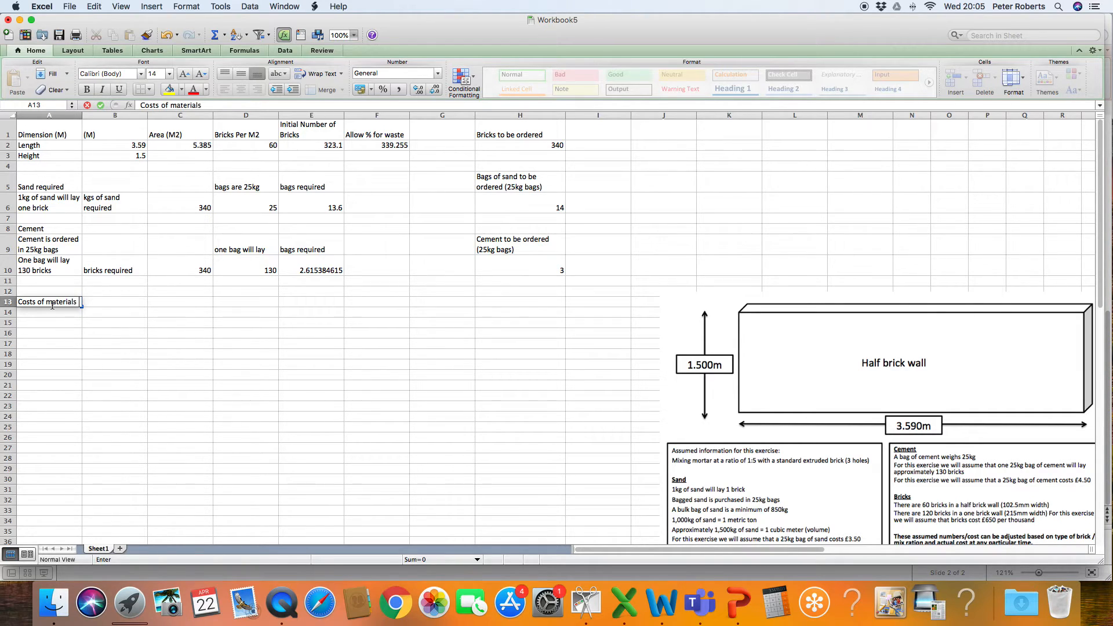
pyautogui.click(719, 298)
pyautogui.moveTo(718, 298); pyautogui.dragTo(711, 218)
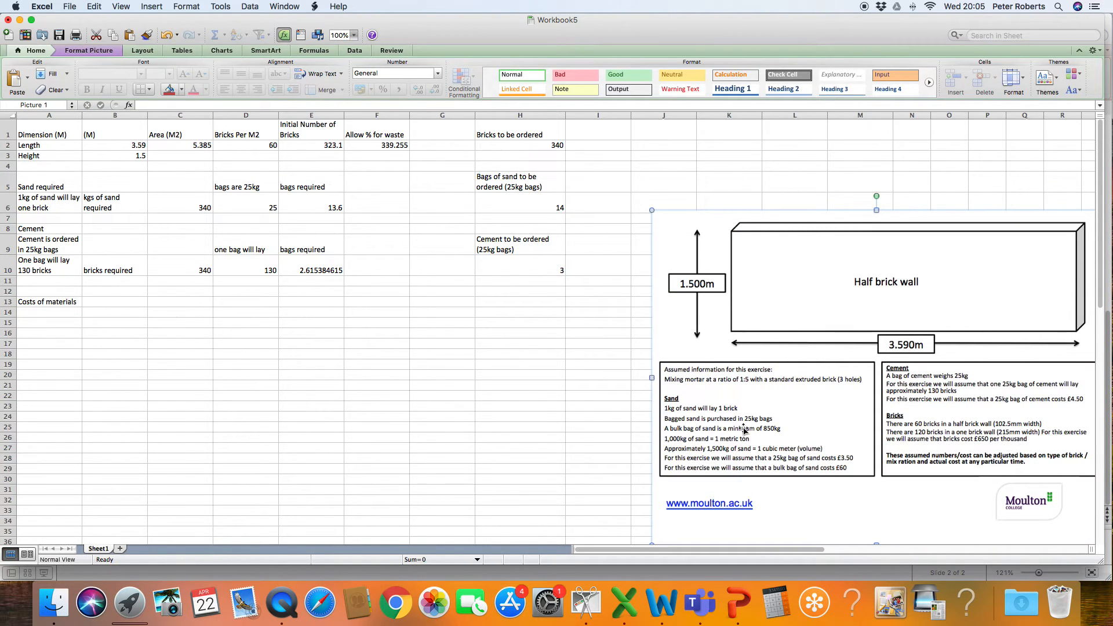
# Step: List the materials Bricks, Sand and Cement in cells A14 to A16 under the costs heading
pyautogui.click(45, 312)
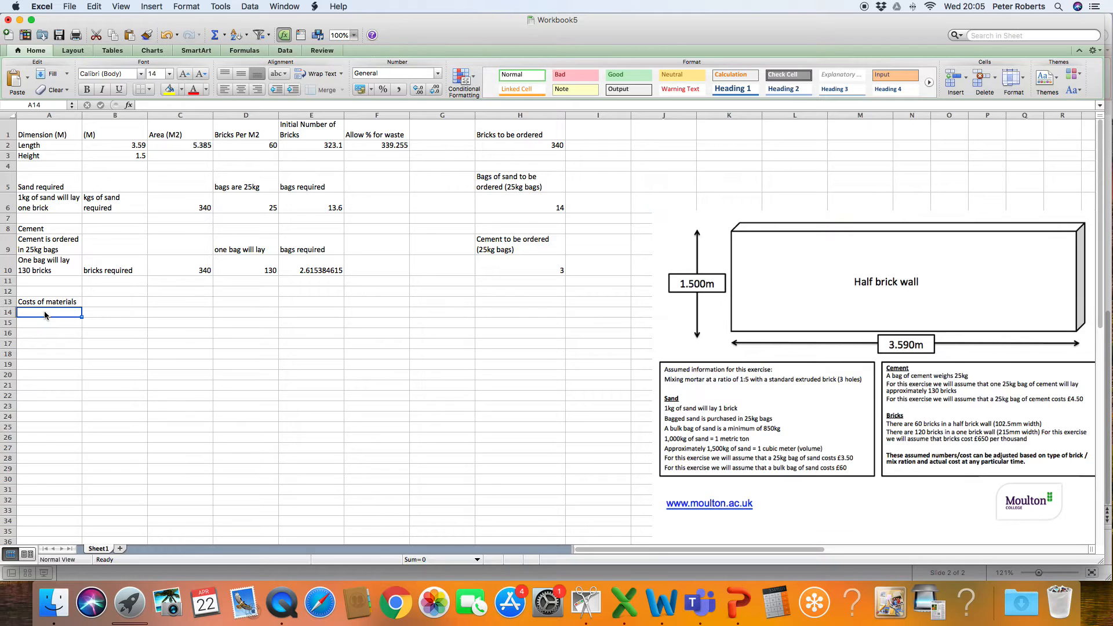
pyautogui.write('Bricks')
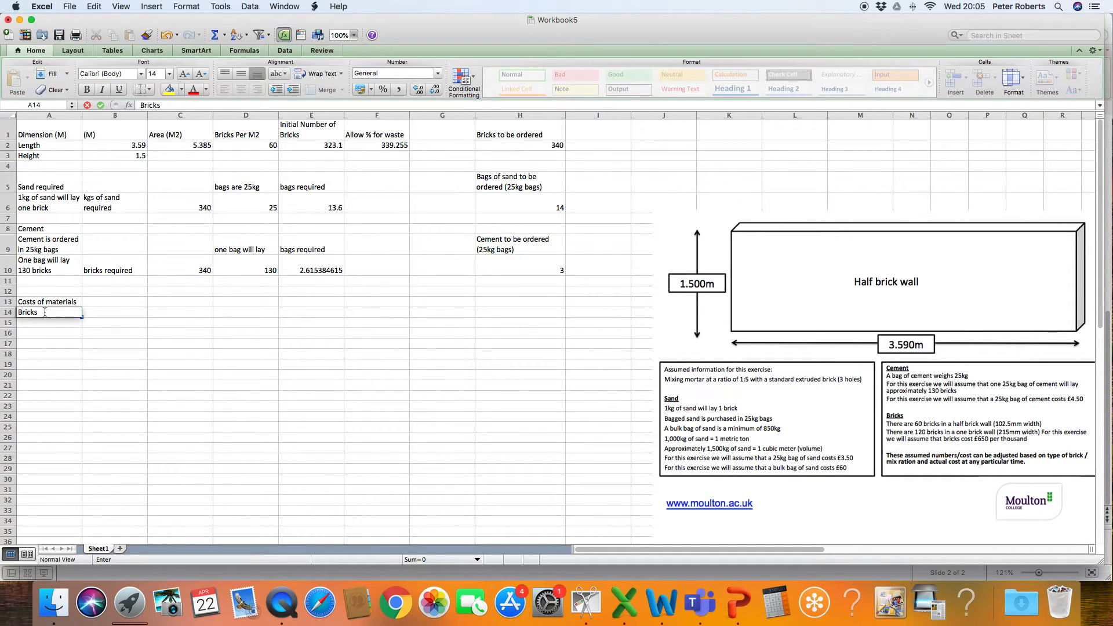
pyautogui.click(40, 322)
pyautogui.write('Sa')
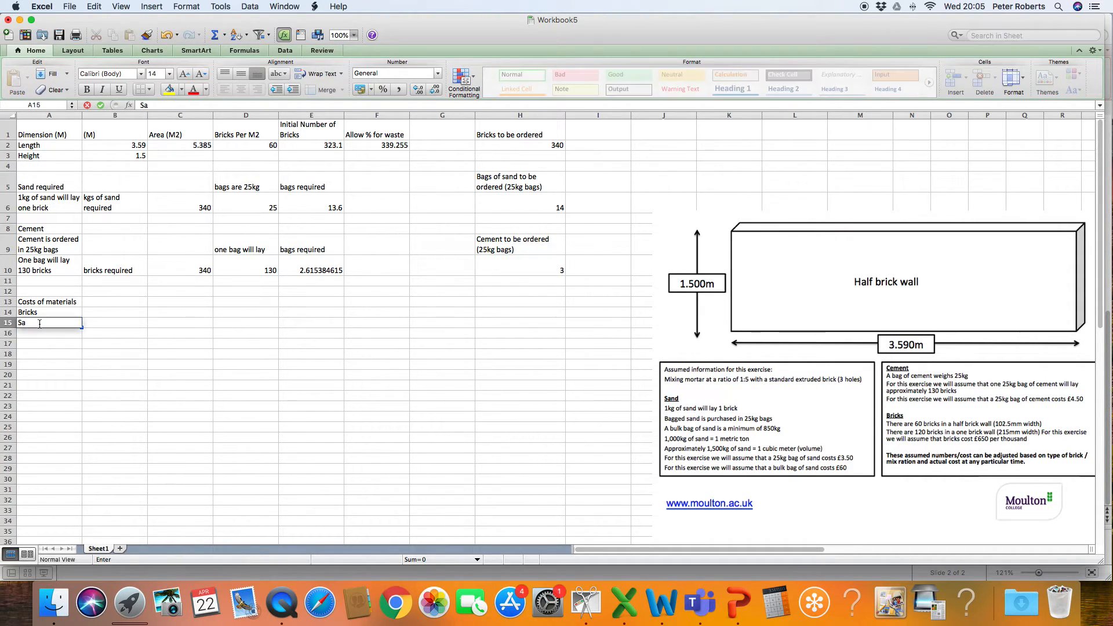
pyautogui.write('nd')
pyautogui.click(32, 333)
pyautogui.write('Cement')
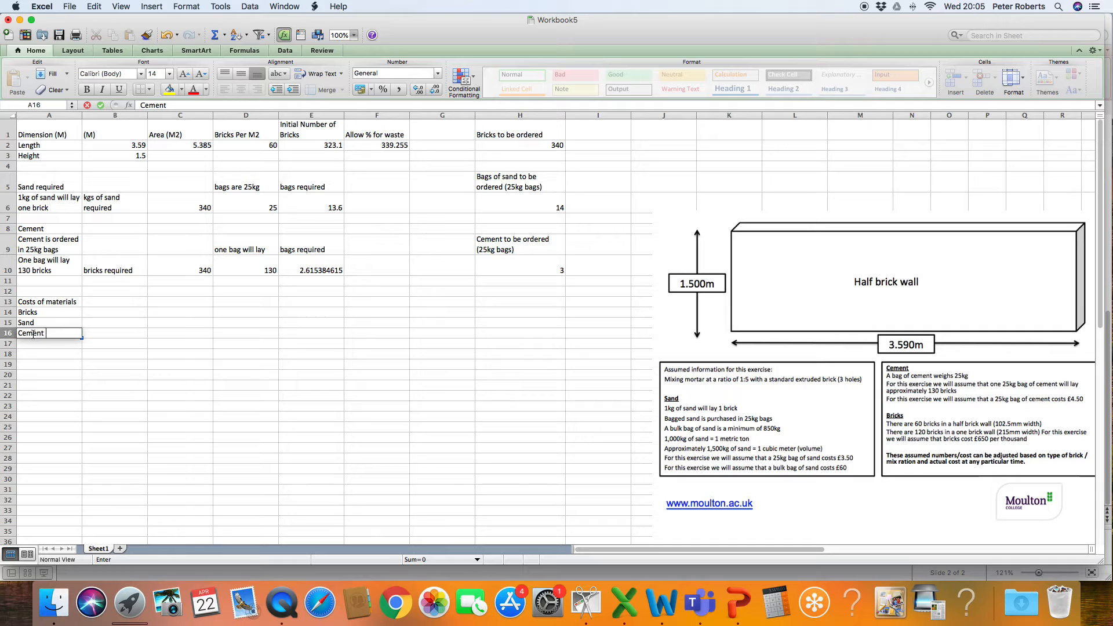
# Step: Enter the heading "quantity" in B13 and link B14 to the bricks to be ordered with the formula =H2
pyautogui.click(106, 305)
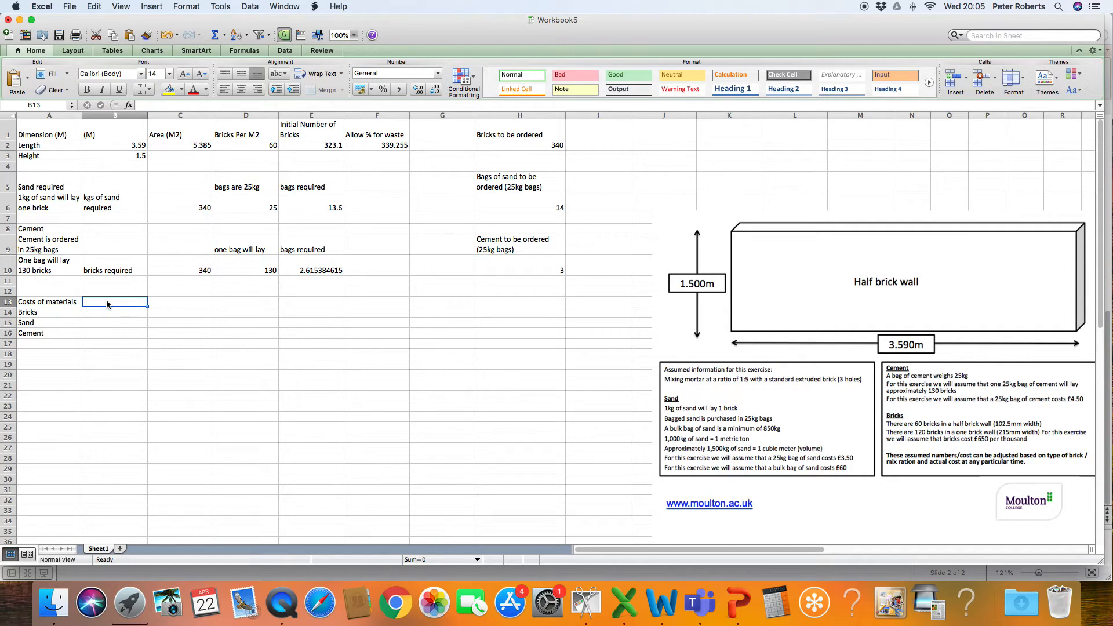
pyautogui.write('quantity')
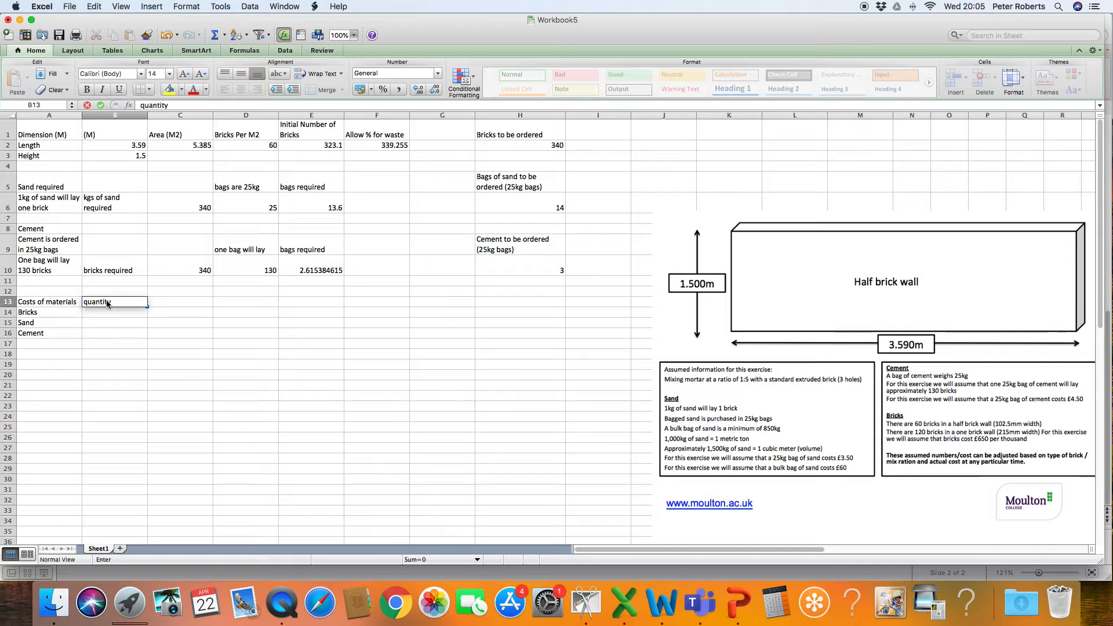
pyautogui.click(102, 312)
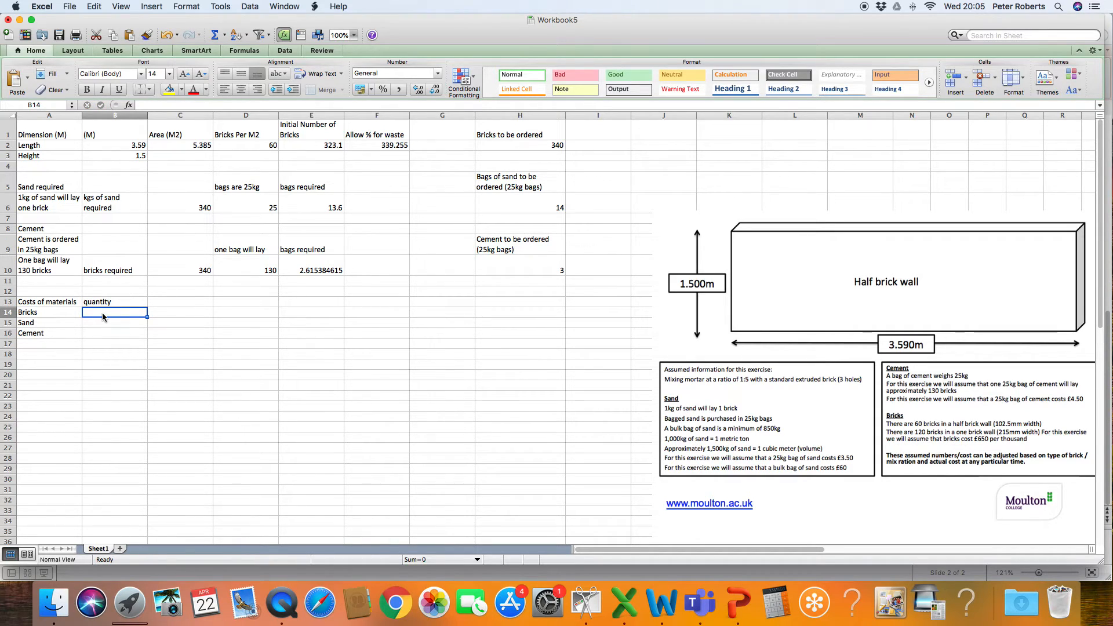
pyautogui.write('=')
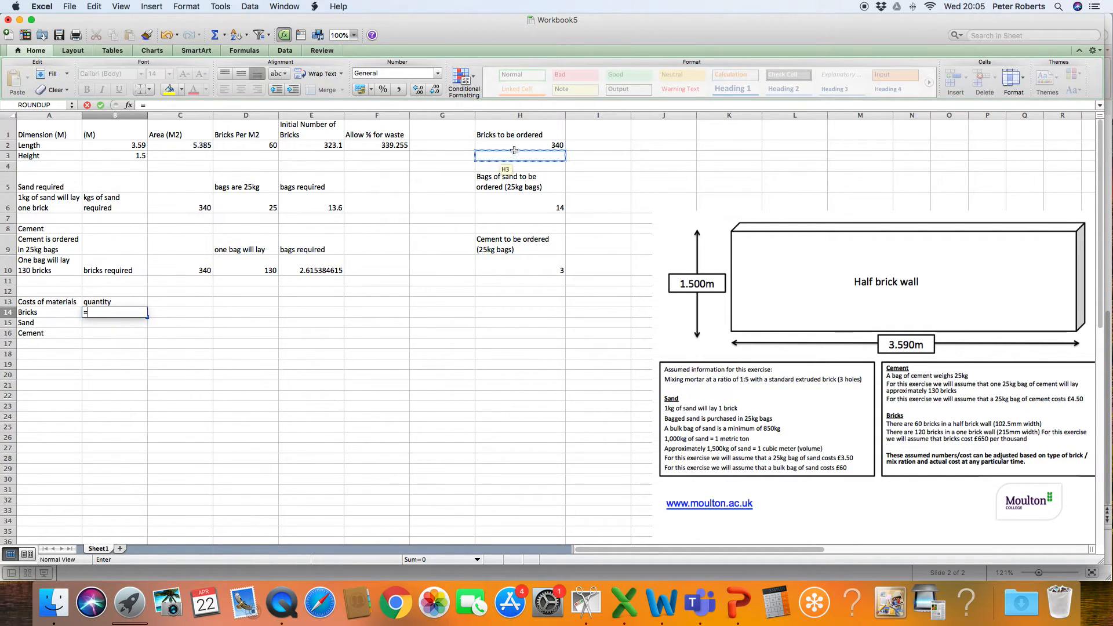
pyautogui.click(524, 146)
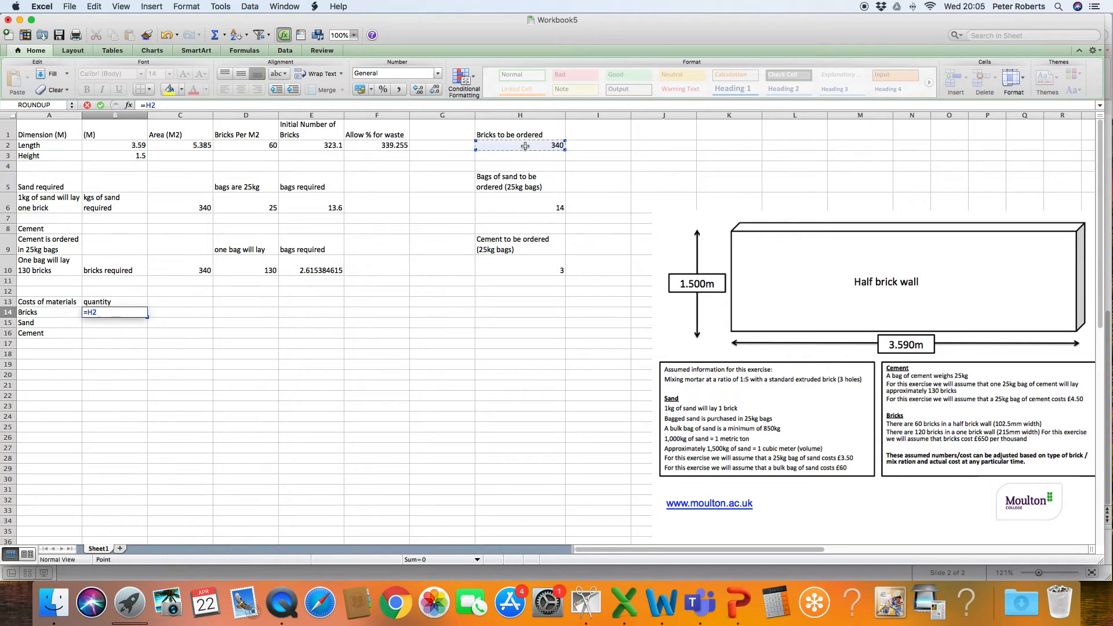
pyautogui.press('Return')
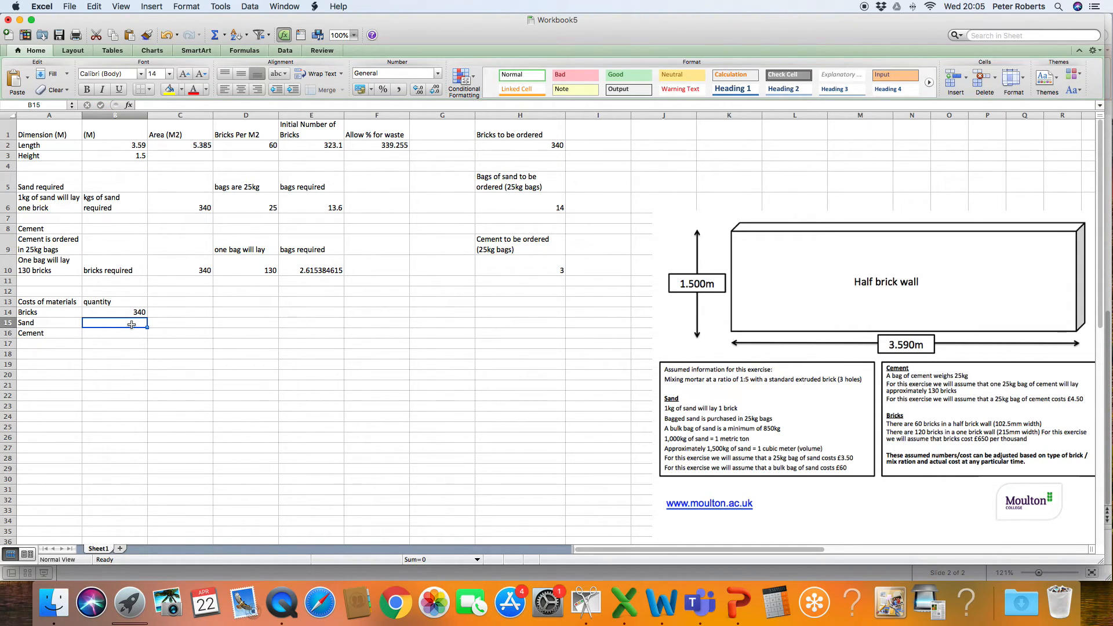
# Step: Link the sand quantity in B15 to =H6 and the cement quantity in B16 to =H10
pyautogui.write('=')
pyautogui.click(552, 210)
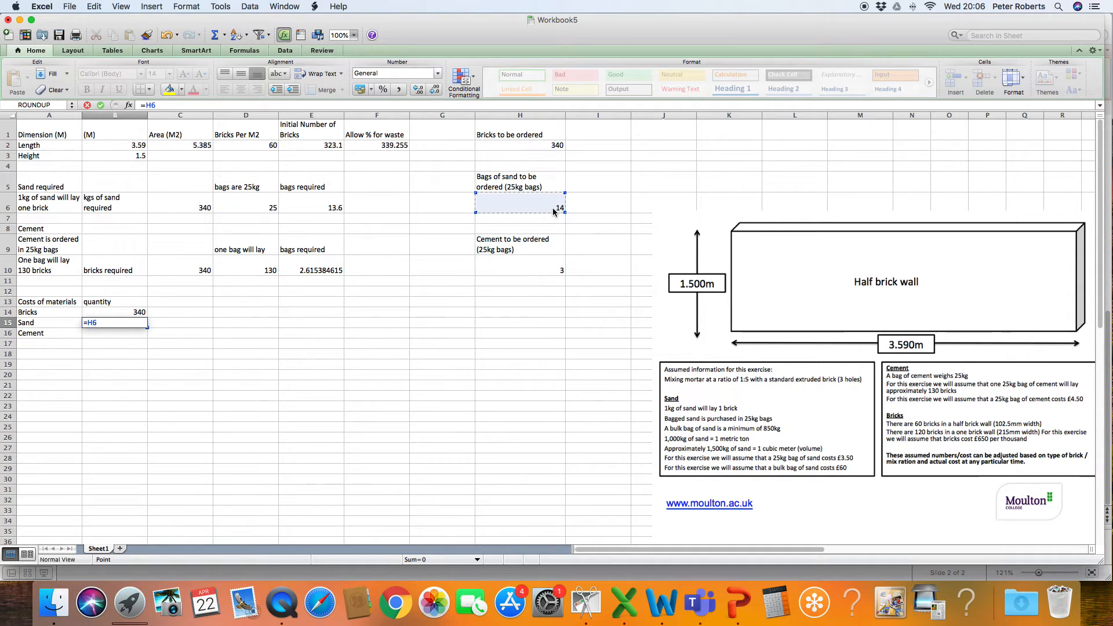
pyautogui.press('Return')
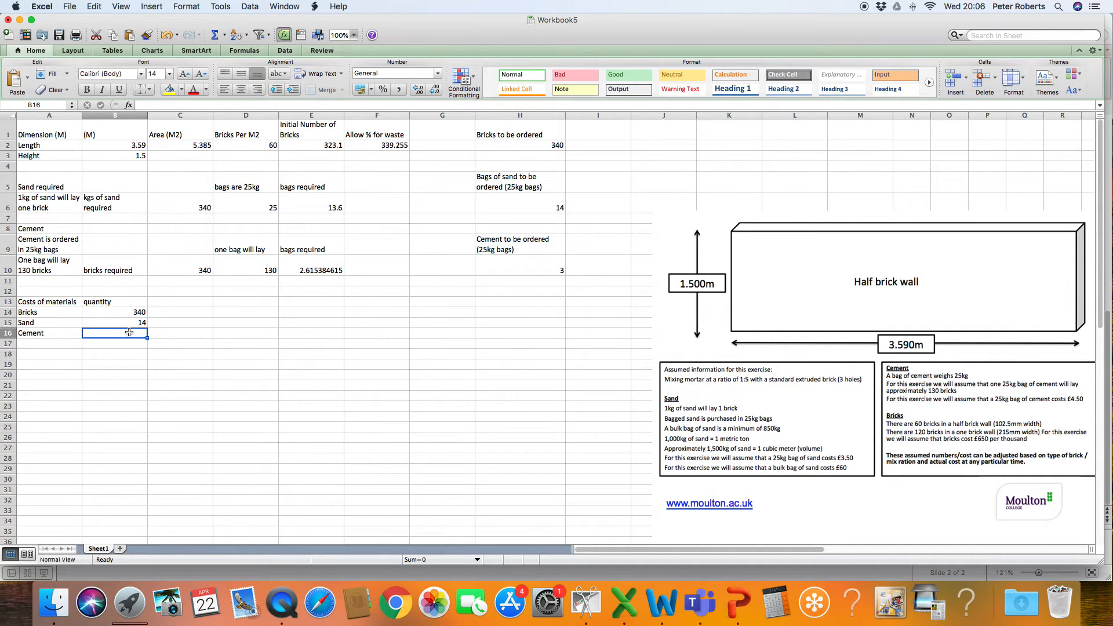
pyautogui.write('=')
pyautogui.click(514, 270)
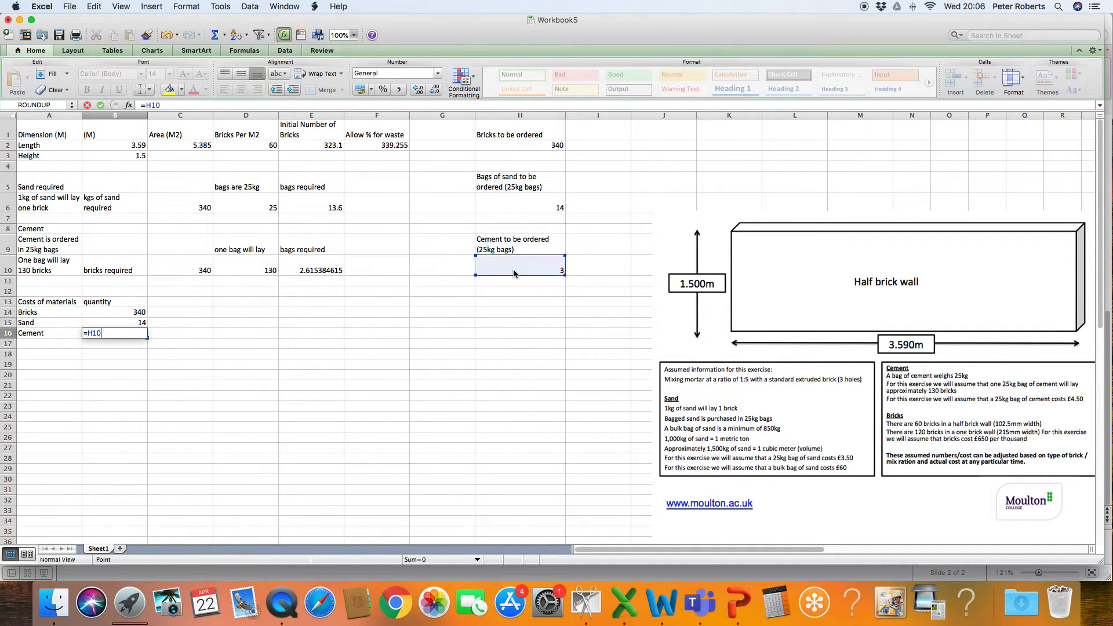
pyautogui.press('Return')
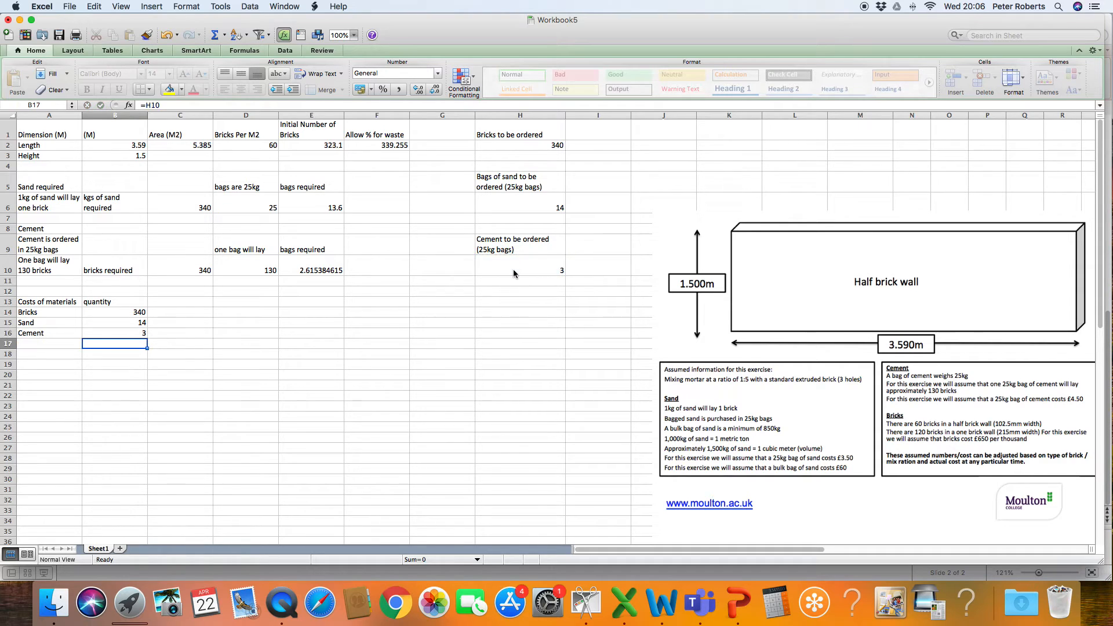
# Step: Enter the heading "cost per 1000" in C13 and 600 as the brick cost in C14
pyautogui.click(201, 304)
pyautogui.write('cost')
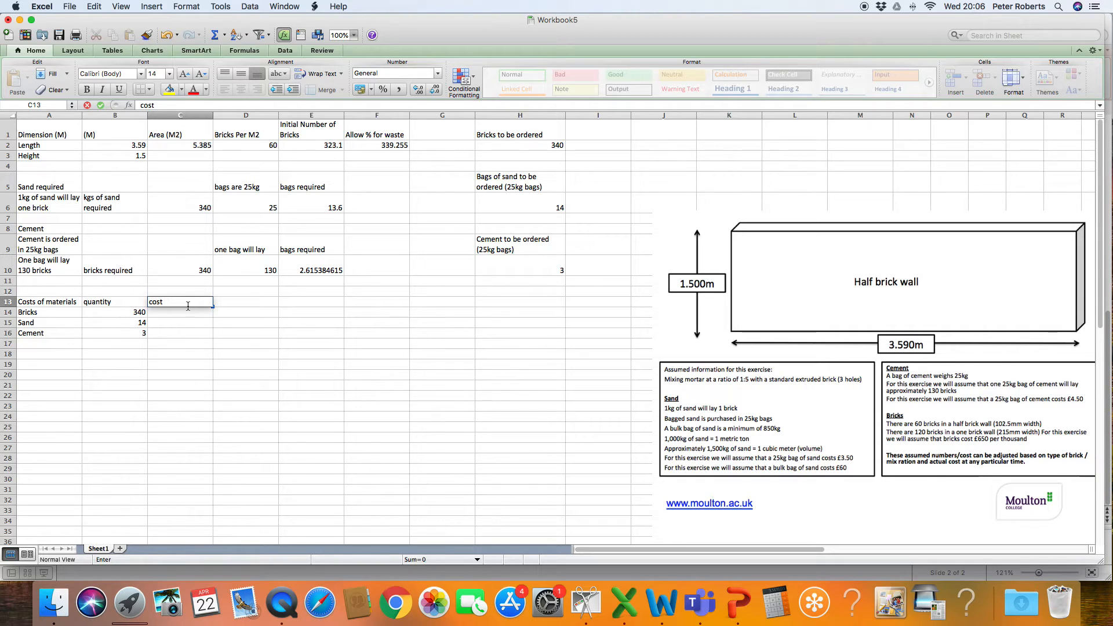
pyautogui.write('1000')
pyautogui.press('Return')
pyautogui.write('600')
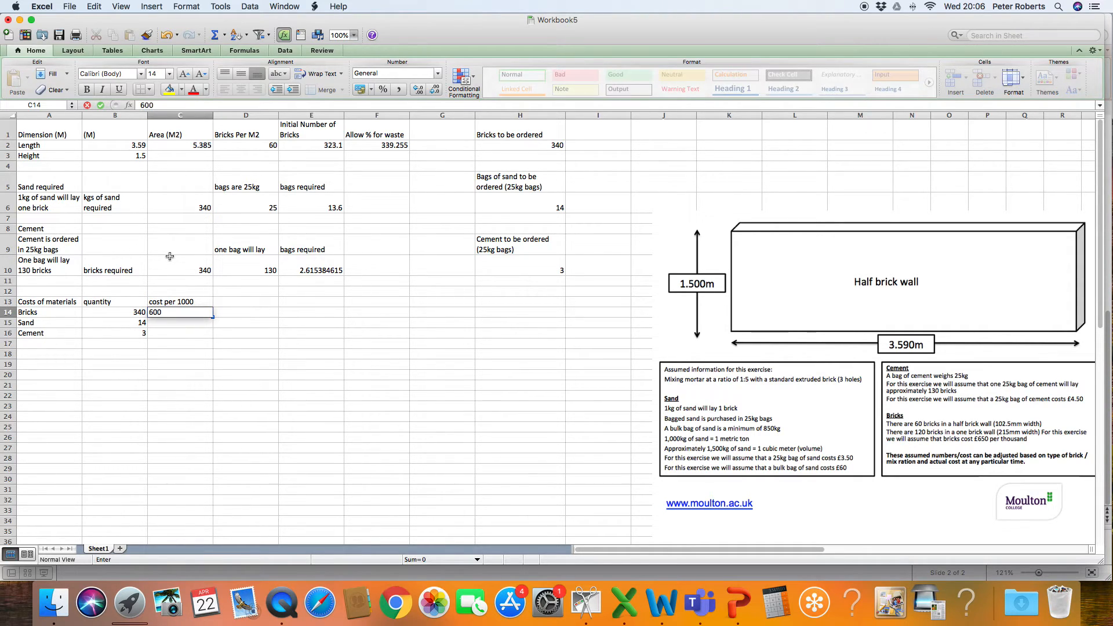
# Step: Enter the cost per bag as 3.50 for sand in C15 and 4.50 for cement in C16
pyautogui.click(190, 327)
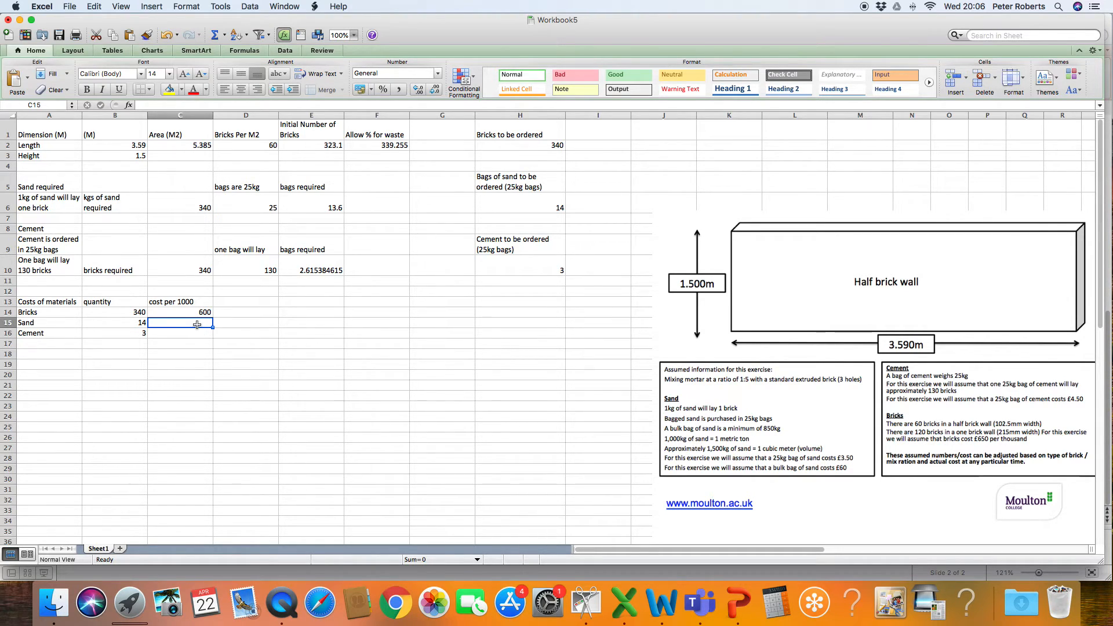
pyautogui.write('3.50')
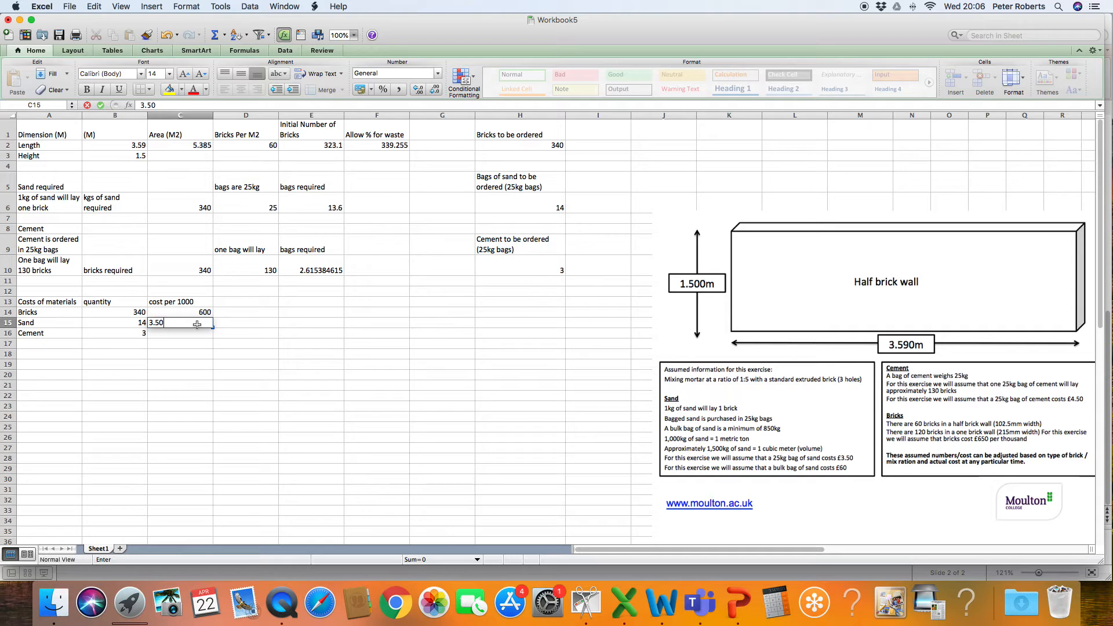
pyautogui.click(183, 334)
pyautogui.write('4.50')
pyautogui.click(228, 387)
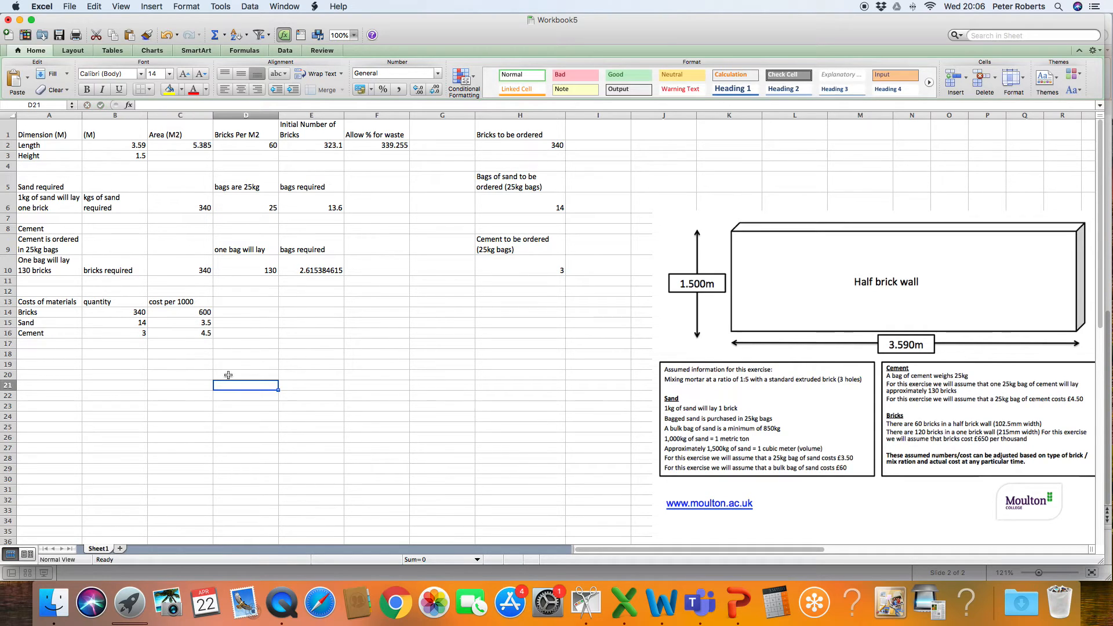
pyautogui.moveTo(198, 315); pyautogui.dragTo(187, 335)
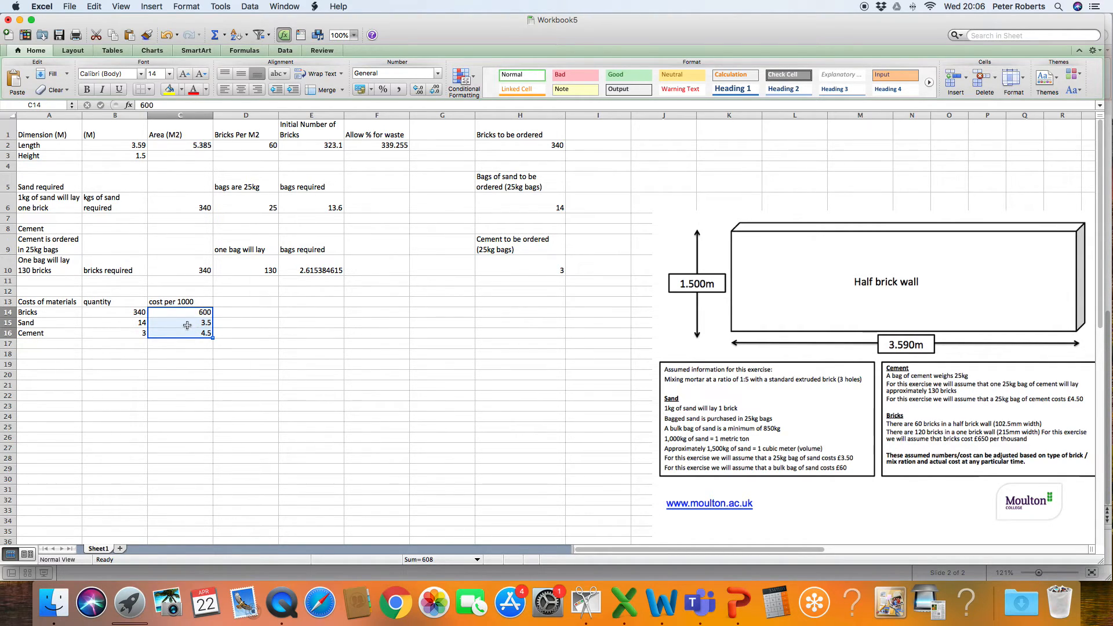
pyautogui.rightClick(187, 325)
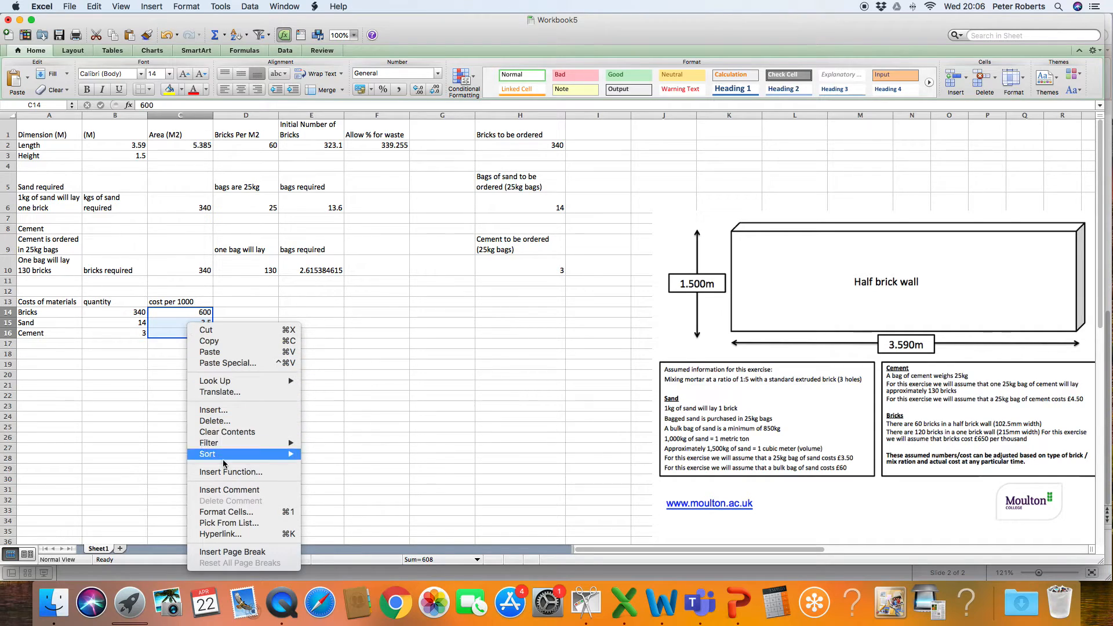
pyautogui.click(237, 514)
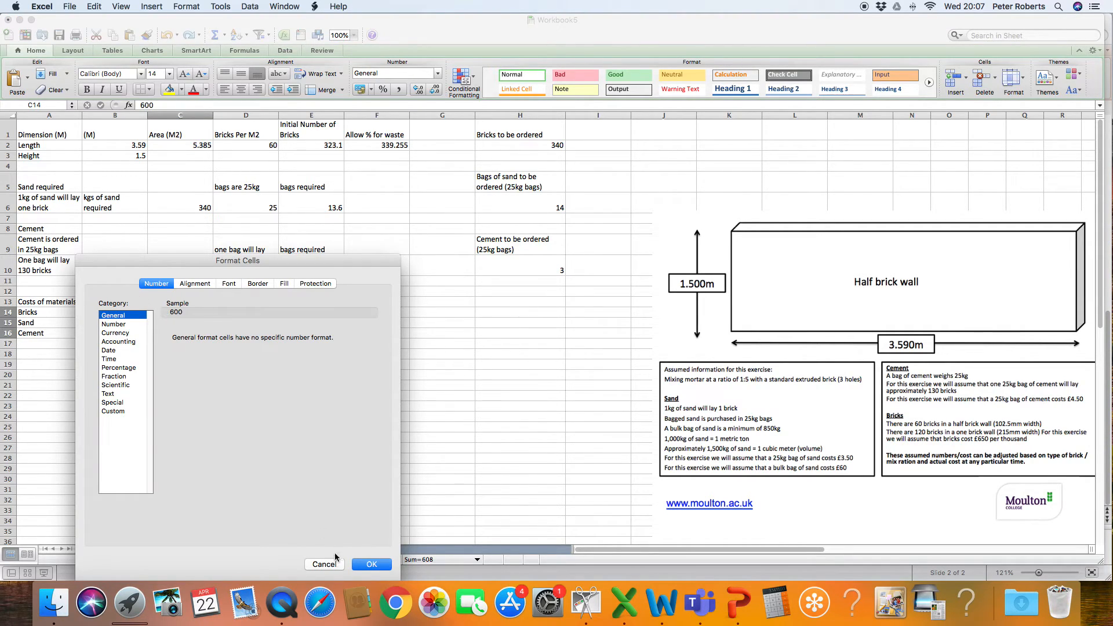
pyautogui.click(360, 565)
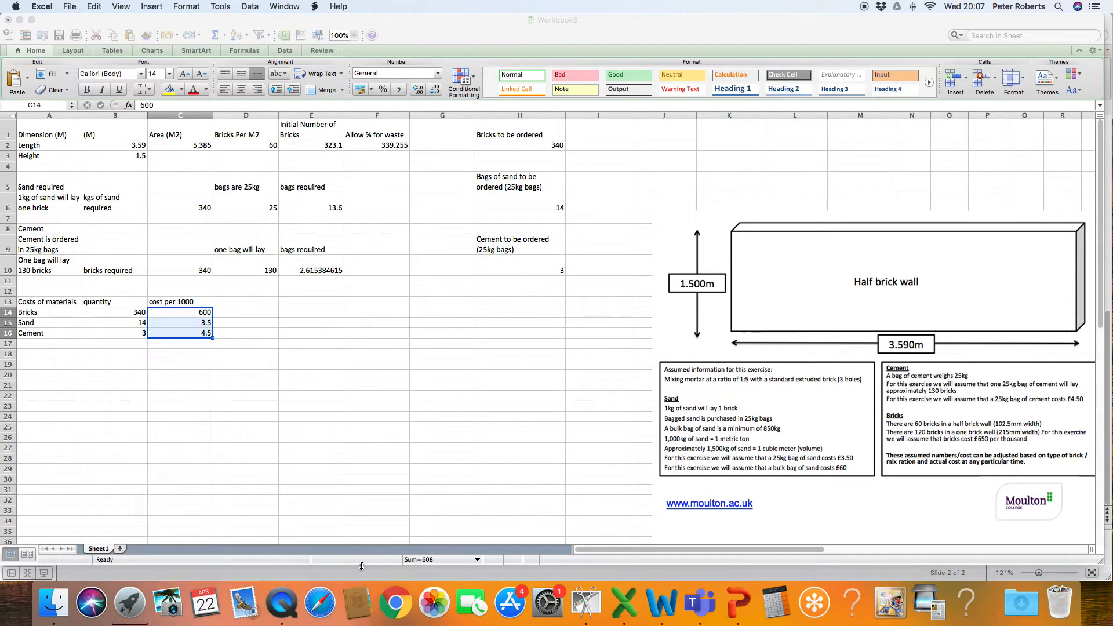
pyautogui.click(312, 416)
# Step: Format the costs in C14 to C16 as currency with the £ symbol and two decimal places
pyautogui.moveTo(185, 312); pyautogui.dragTo(185, 334)
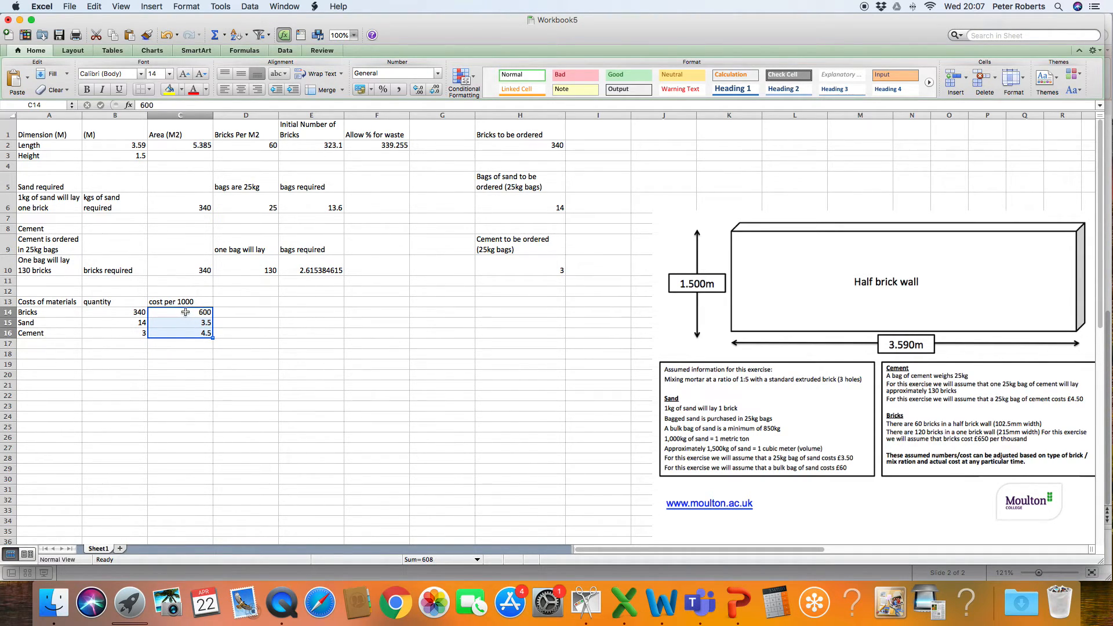
pyautogui.rightClick(186, 312)
pyautogui.click(240, 501)
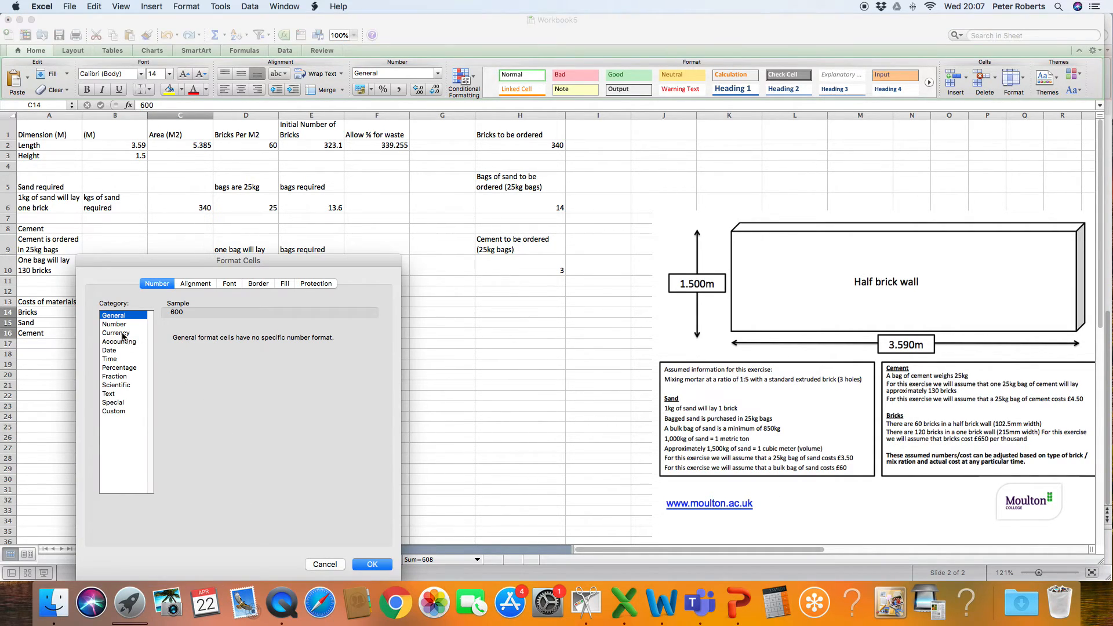
pyautogui.click(122, 333)
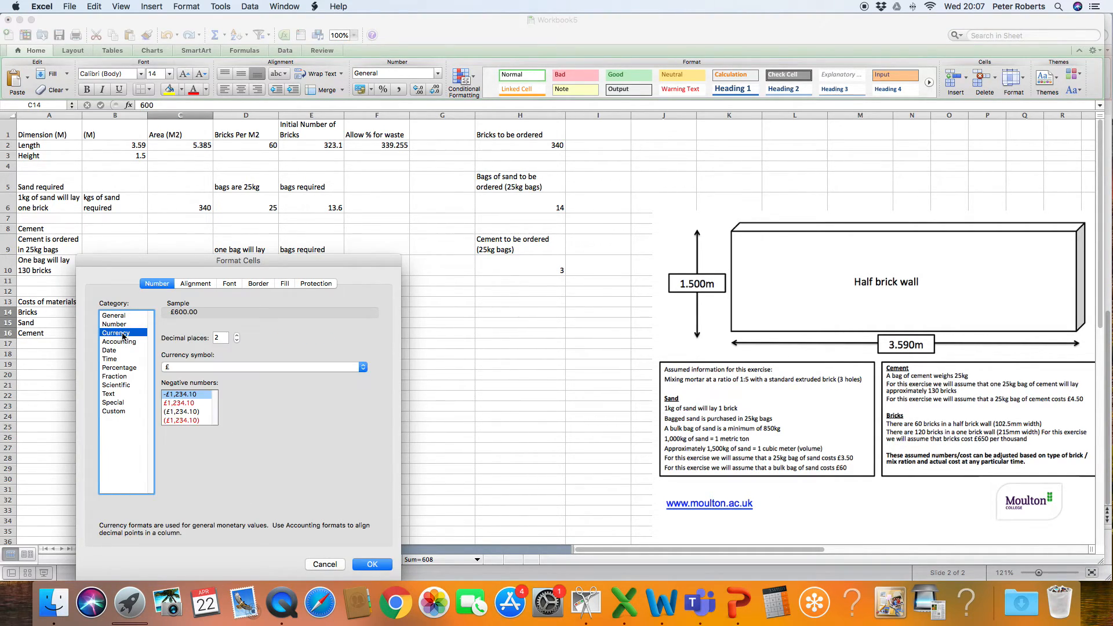
pyautogui.click(237, 339)
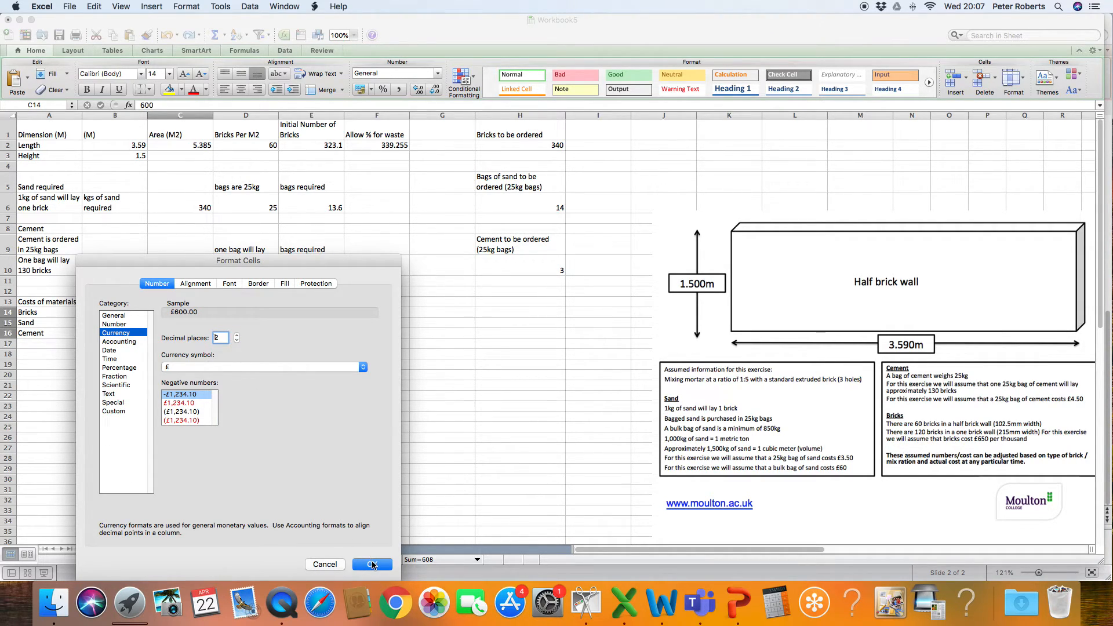
pyautogui.click(373, 564)
pyautogui.click(385, 368)
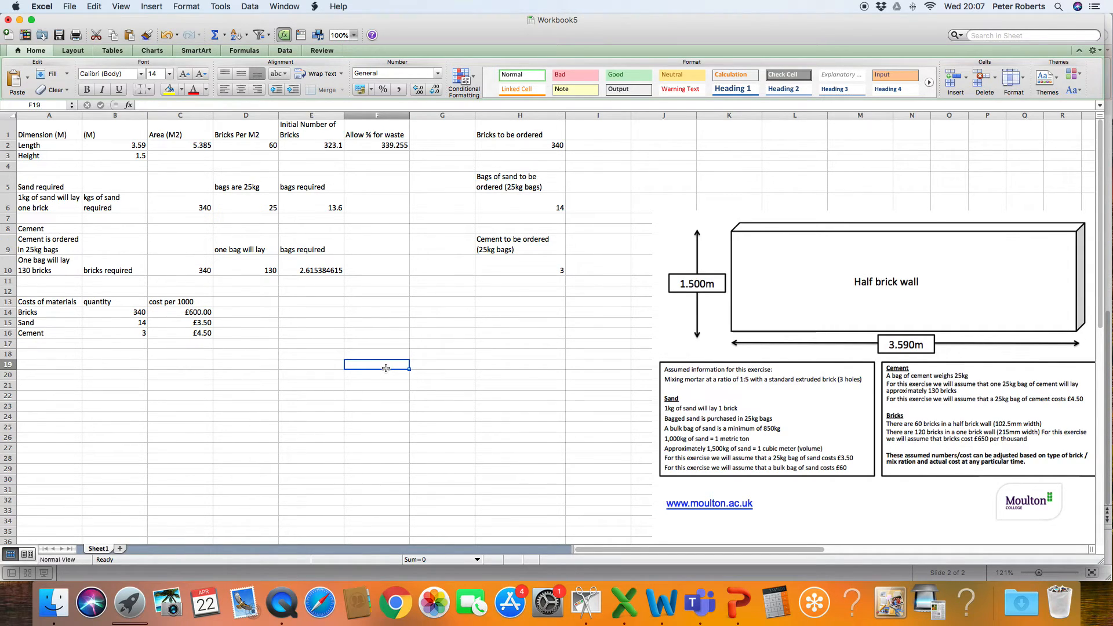
# Step: Enter the heading "Actual cost" in D13, beside the cost per 1000 heading
pyautogui.click(256, 305)
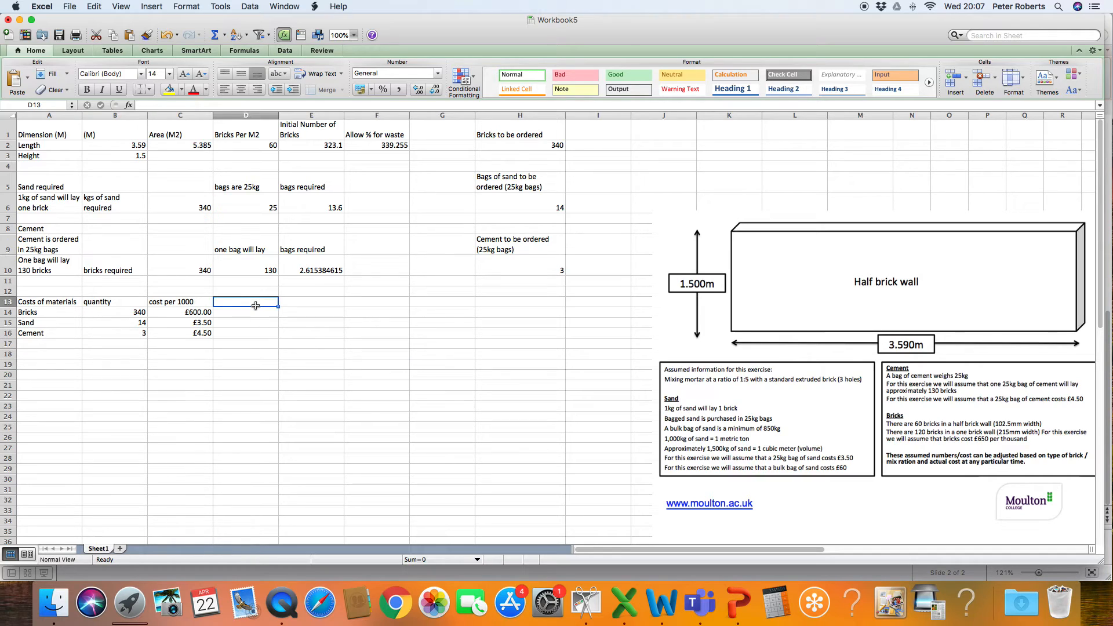
pyautogui.write('Ac')
pyautogui.write('tial')
pyautogui.write('ual cost')
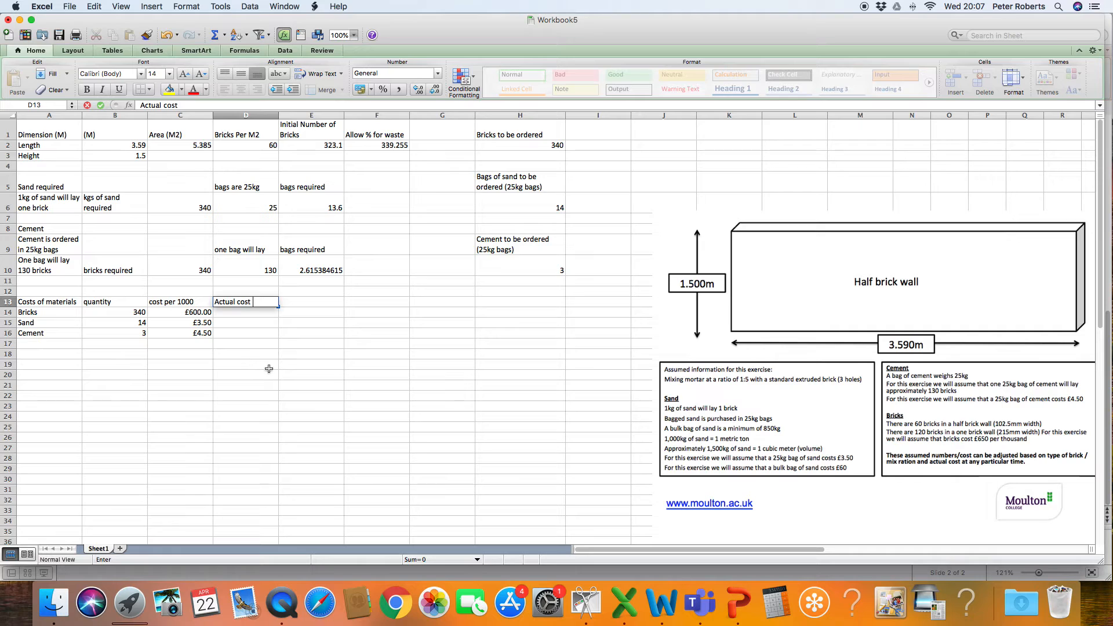
# Step: Calculate the actual cost of cement in D16 with the formula =B16*C16
pyautogui.click(229, 333)
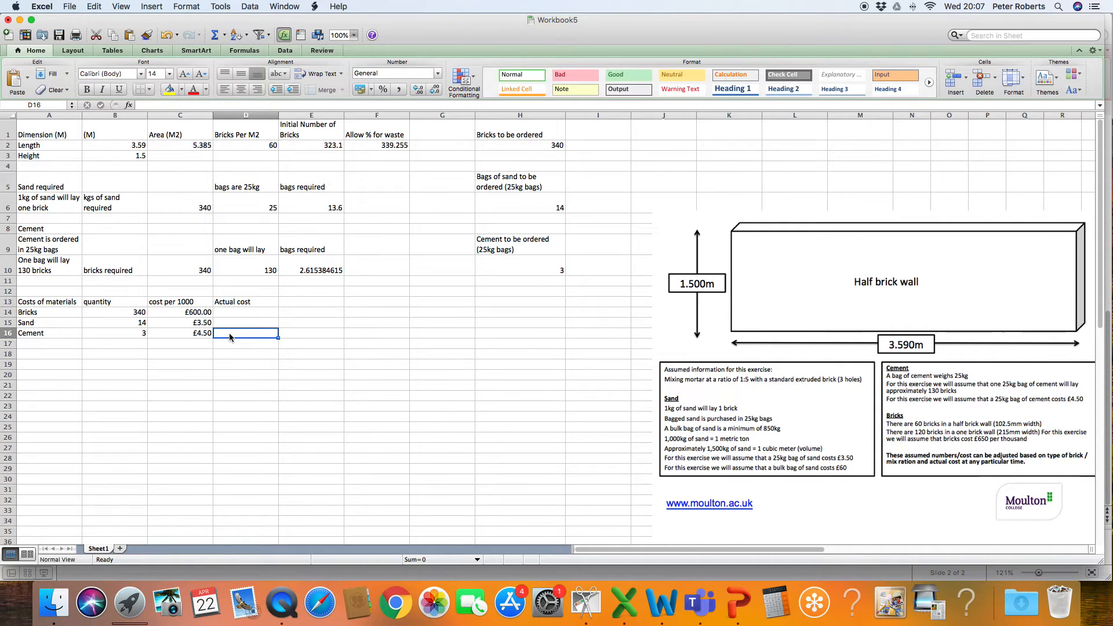
pyautogui.write('=')
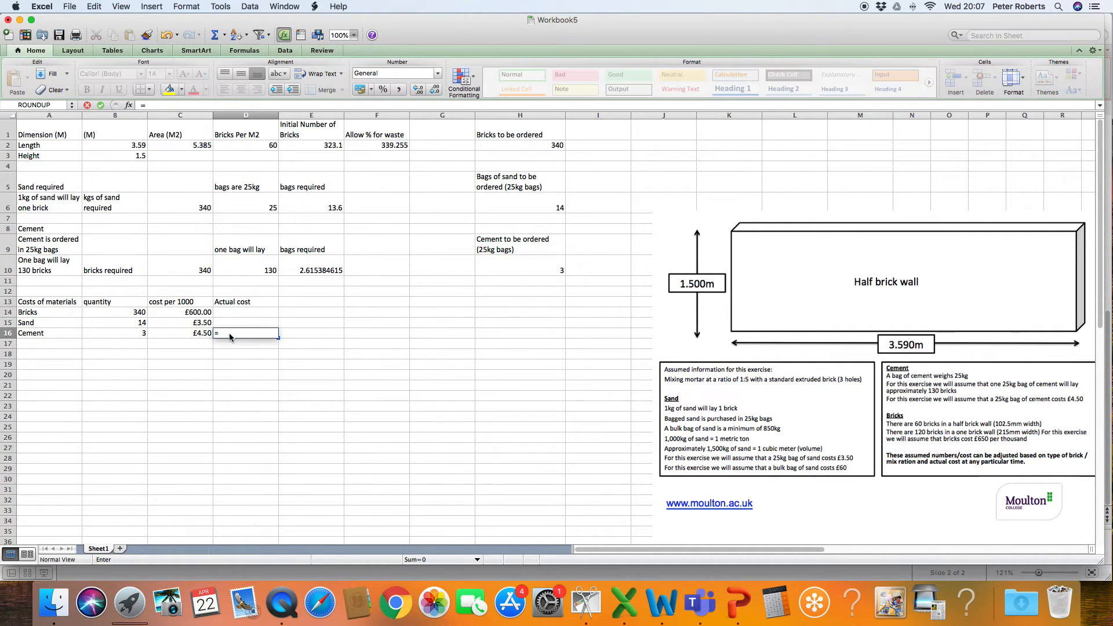
pyautogui.click(135, 335)
pyautogui.write('*')
pyautogui.click(189, 334)
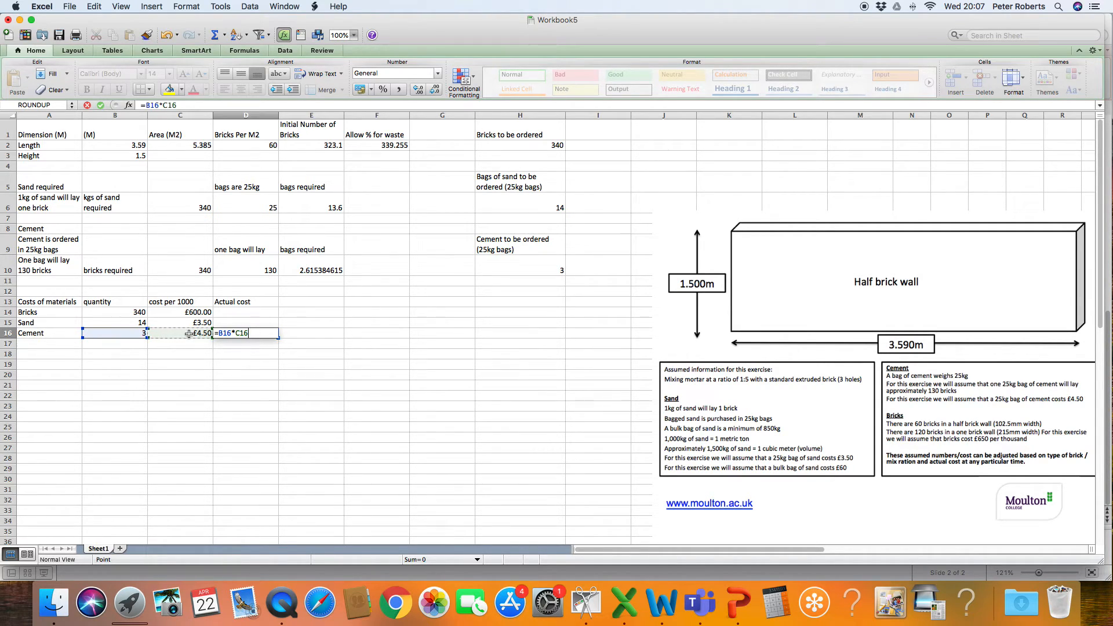
pyautogui.press('Return')
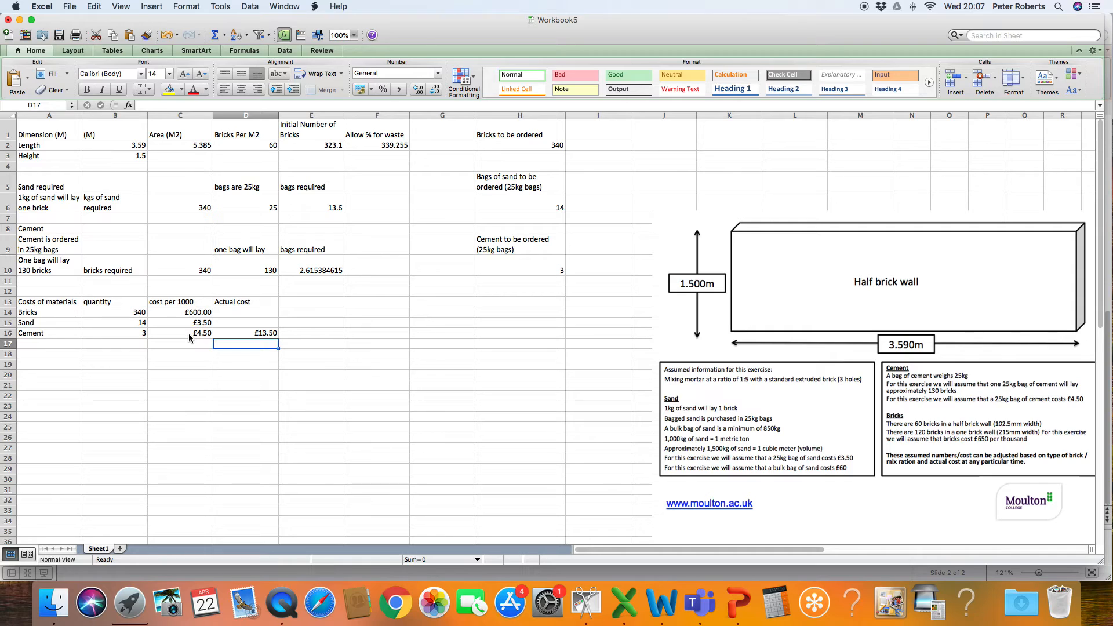
# Step: Calculate the actual cost of sand in D15 with the formula =B15*C15
pyautogui.click(221, 322)
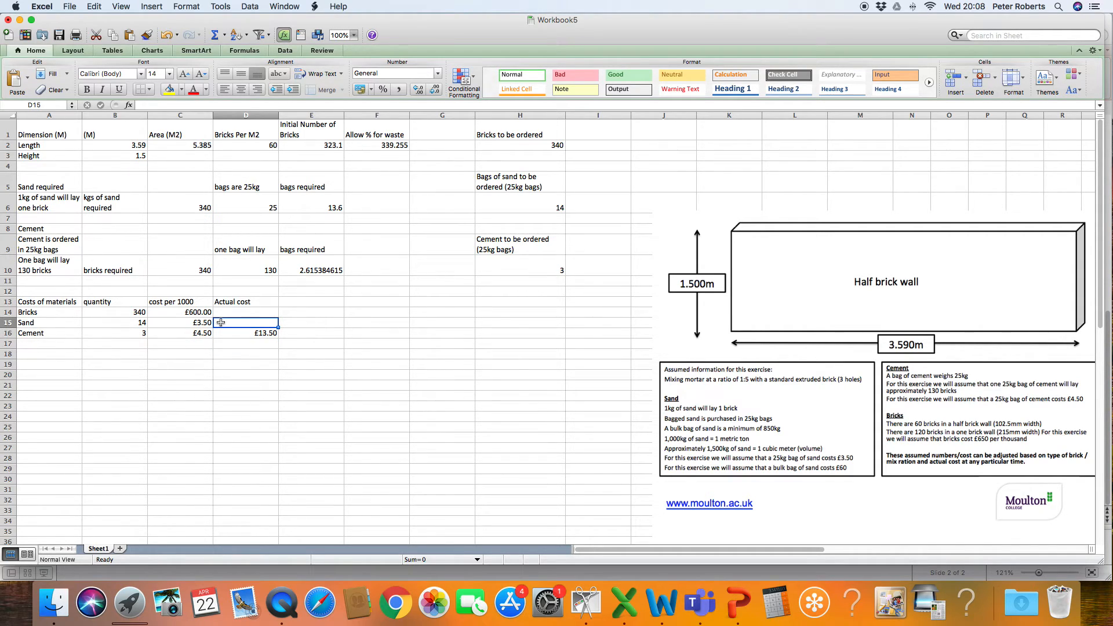
pyautogui.write('=')
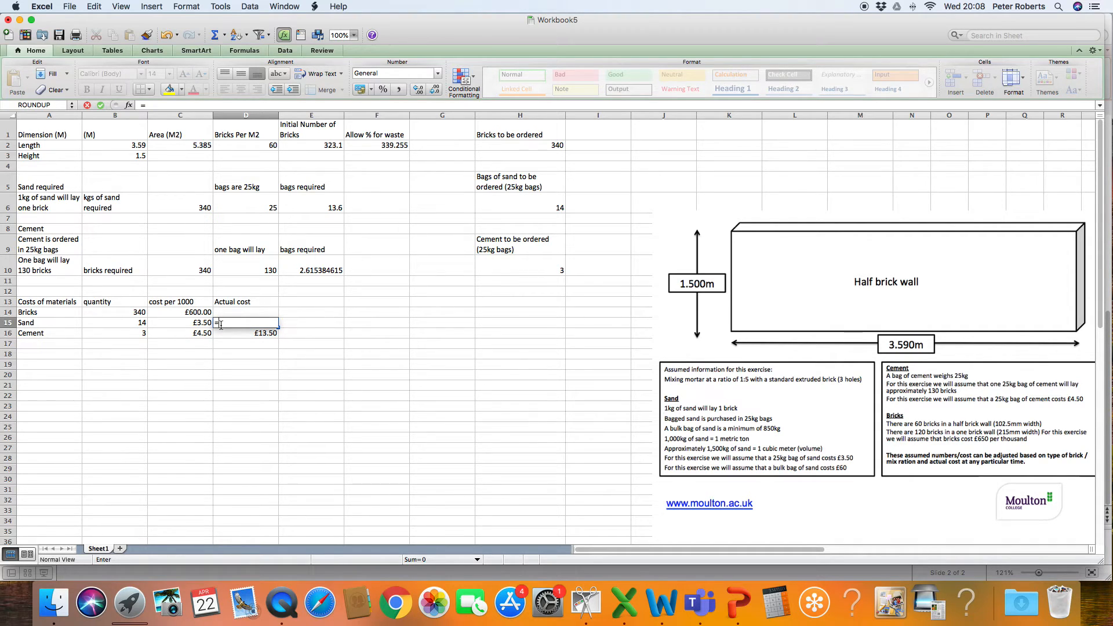
pyautogui.click(139, 324)
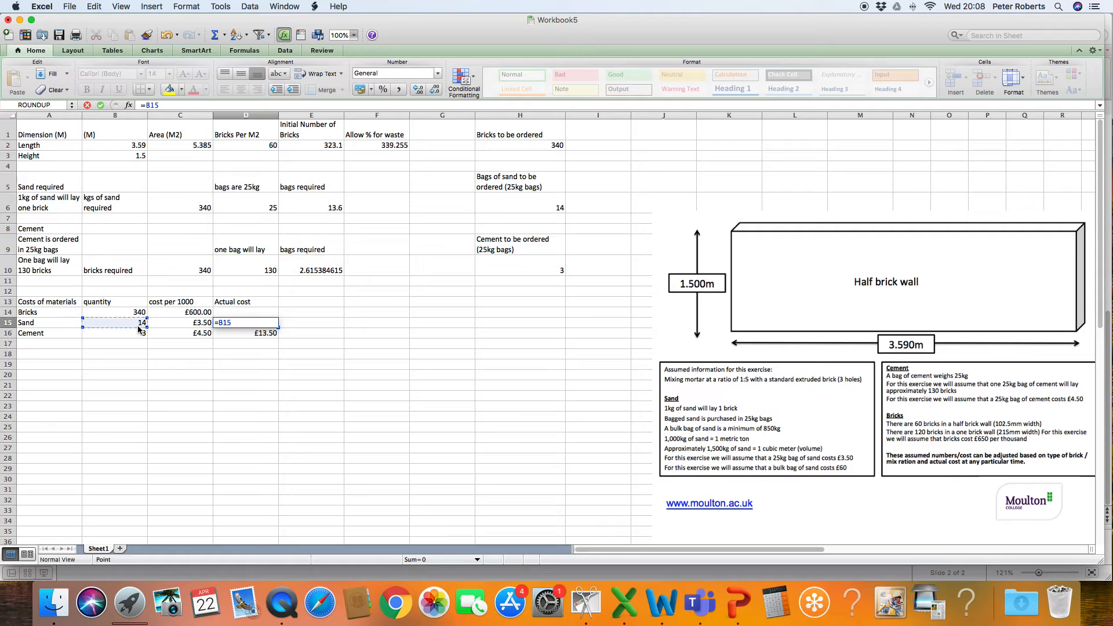
pyautogui.write('*')
pyautogui.click(209, 323)
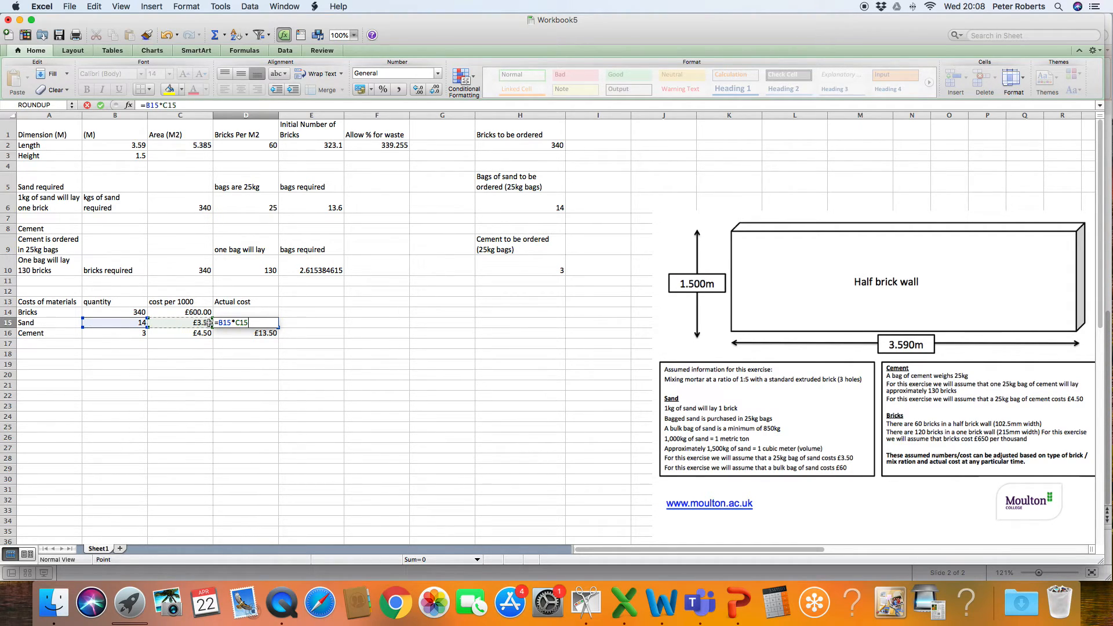
pyautogui.press('Return')
# Step: Correct the brick cost per 1000 in C14 to 650
pyautogui.click(233, 312)
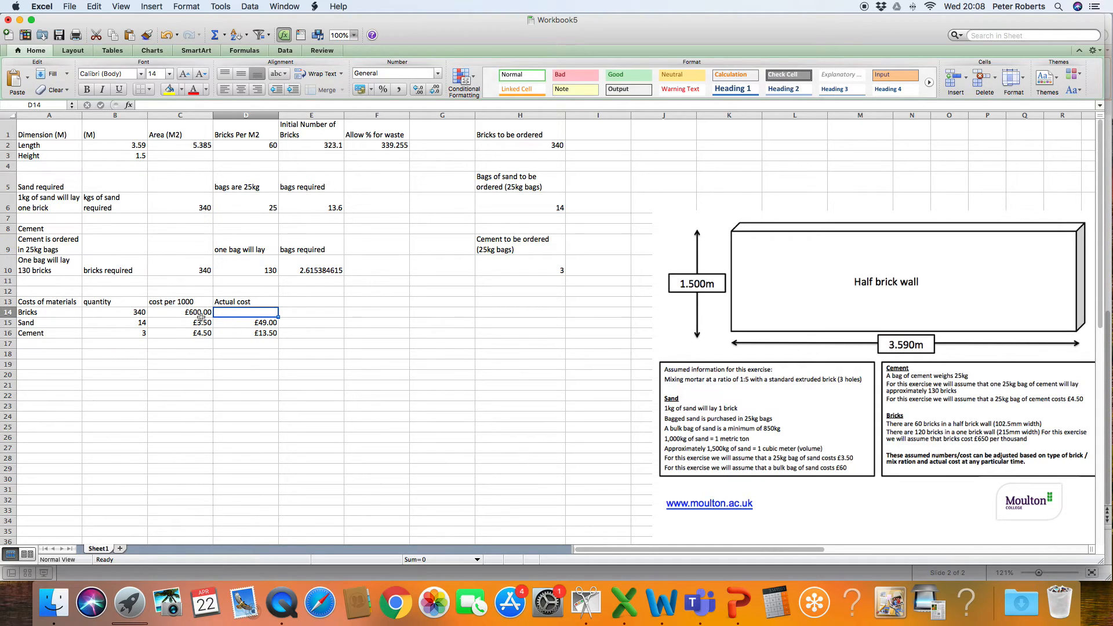
pyautogui.doubleClick(207, 312)
pyautogui.press('BackSpace')
pyautogui.write('50')
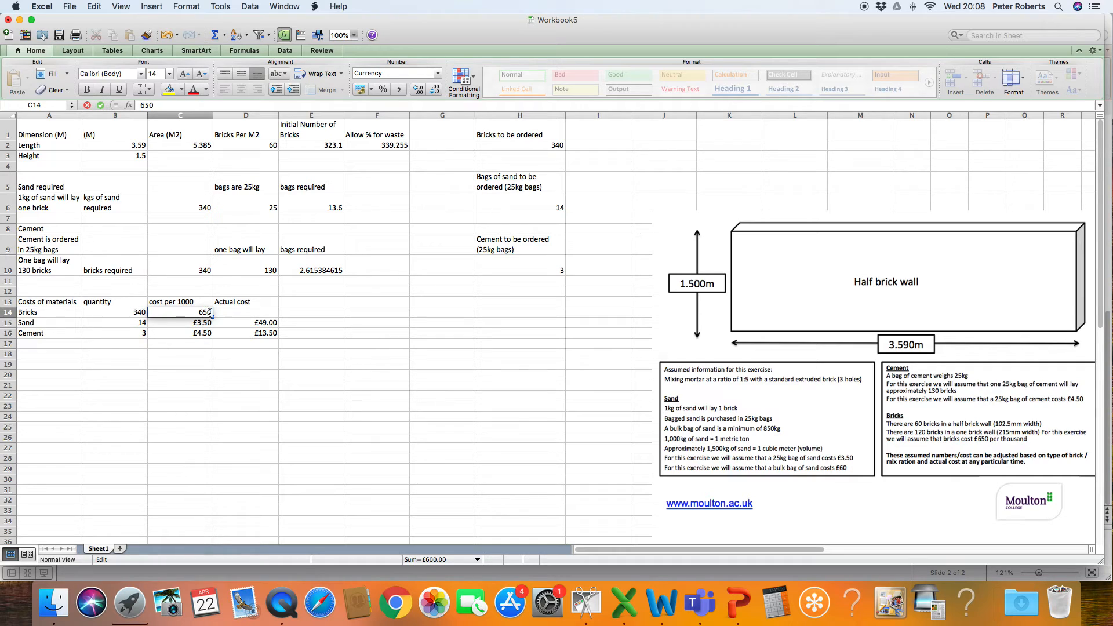
pyautogui.click(218, 365)
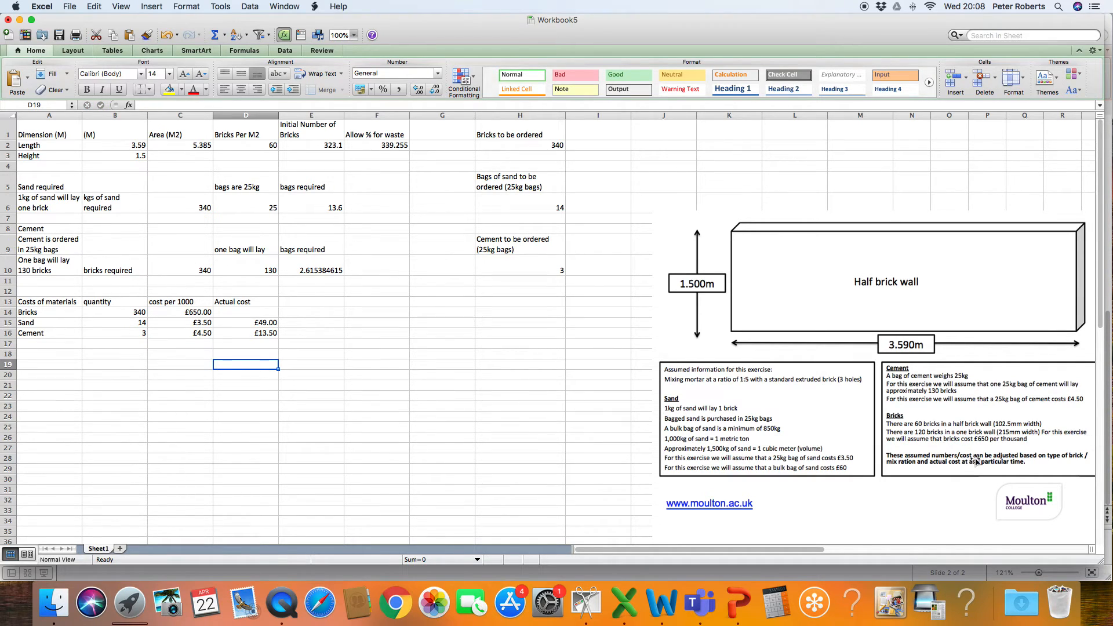
# Step: Calculate the actual cost of bricks in D14 with the formula =(C14/1000)*B14
pyautogui.click(229, 312)
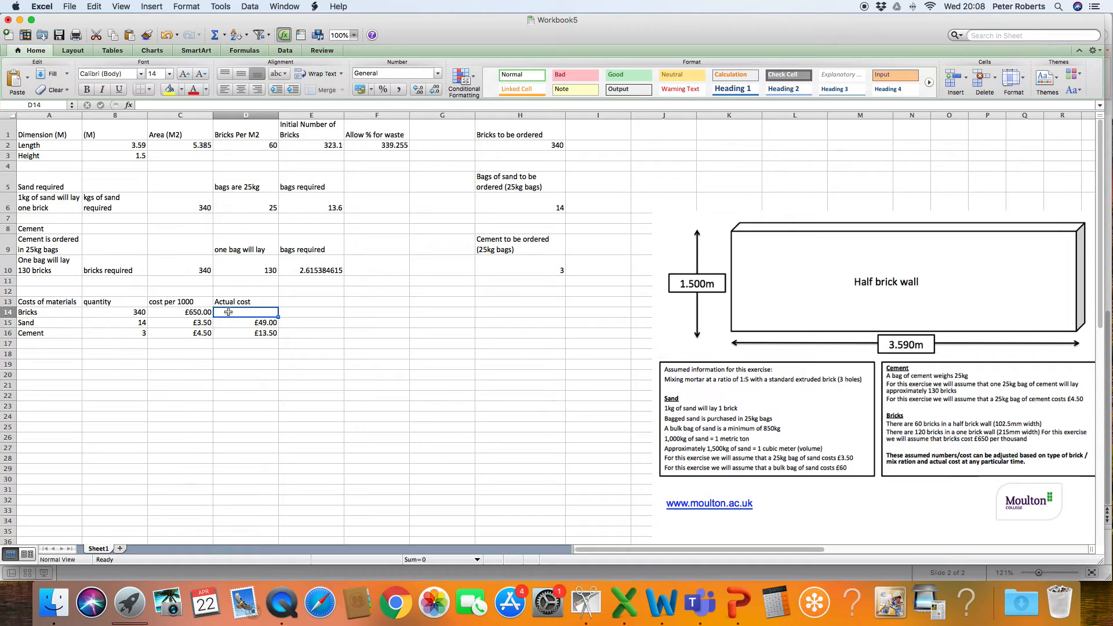
pyautogui.write('=')
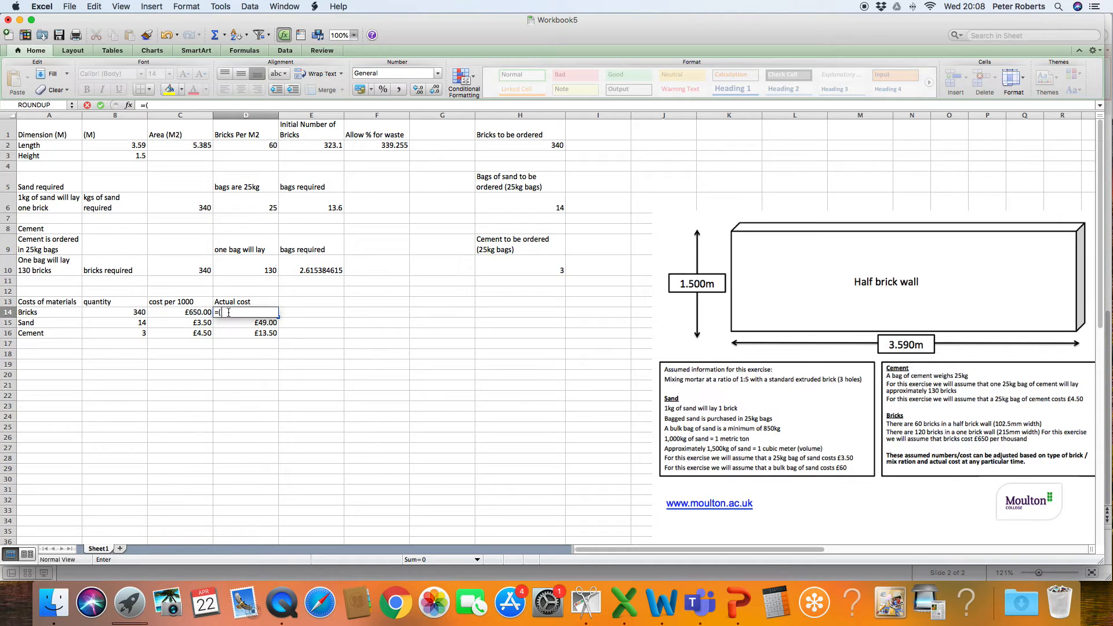
pyautogui.write('(')
pyautogui.click(200, 312)
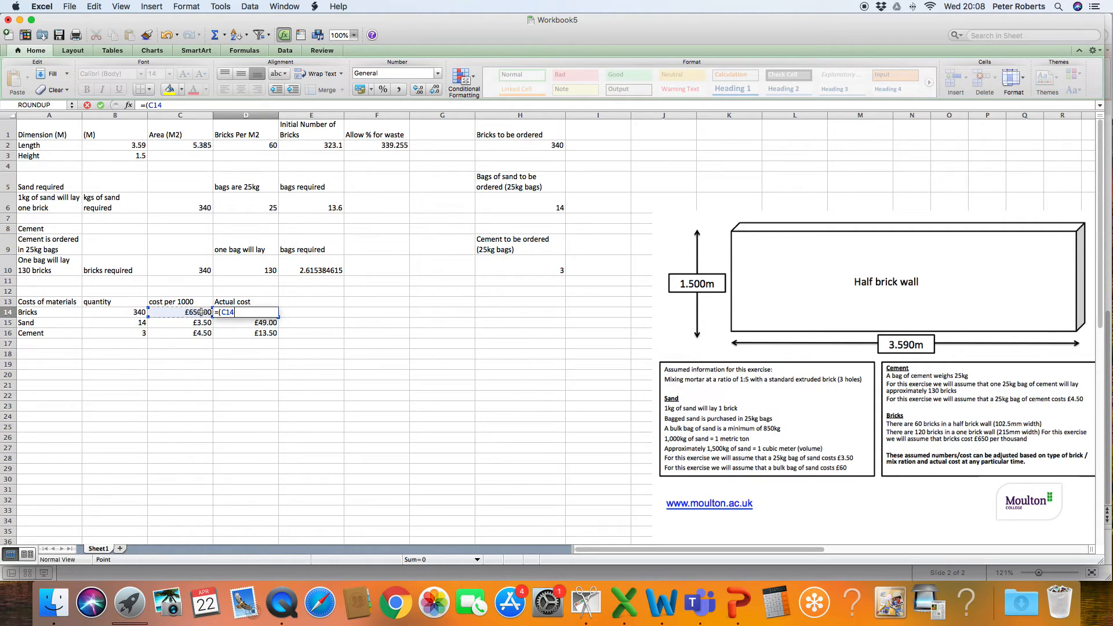
pyautogui.write('/1000)*')
pyautogui.click(129, 313)
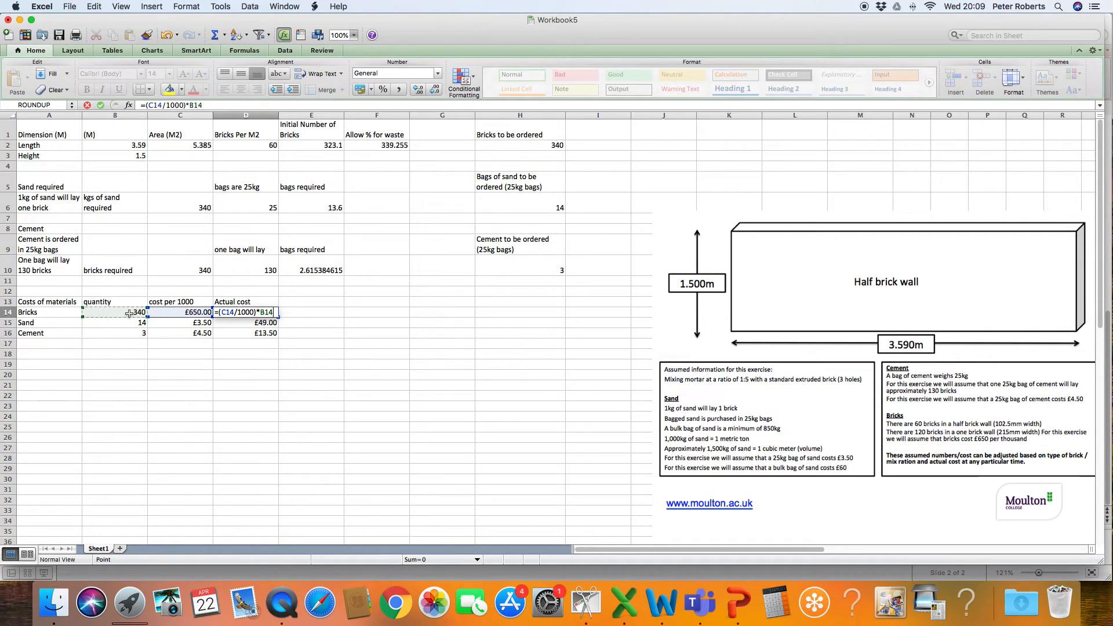
pyautogui.press('Return')
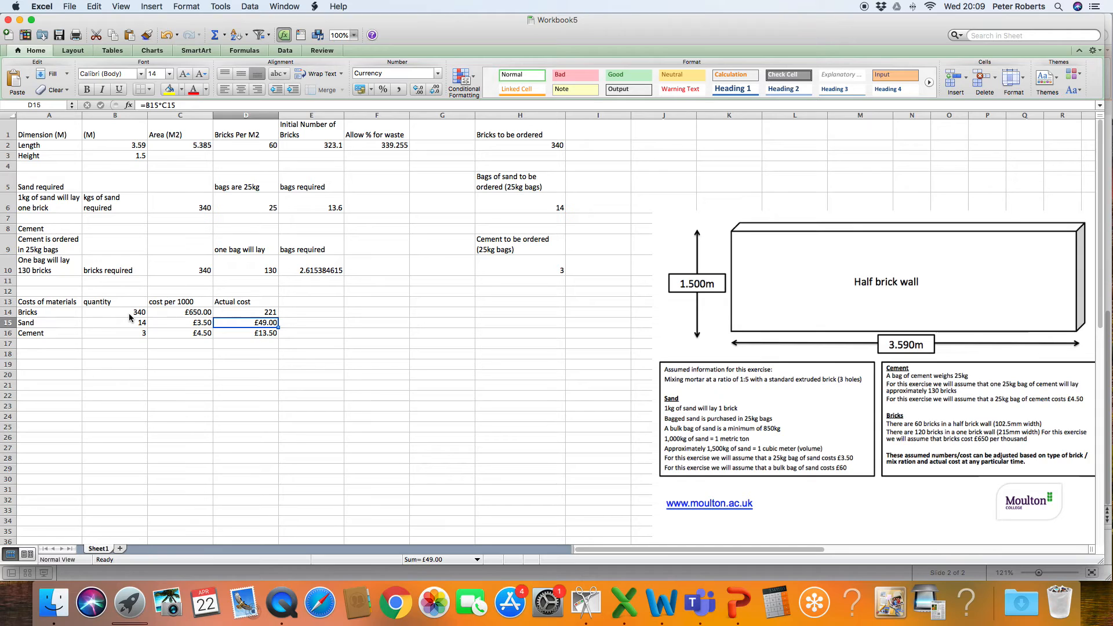
pyautogui.click(237, 405)
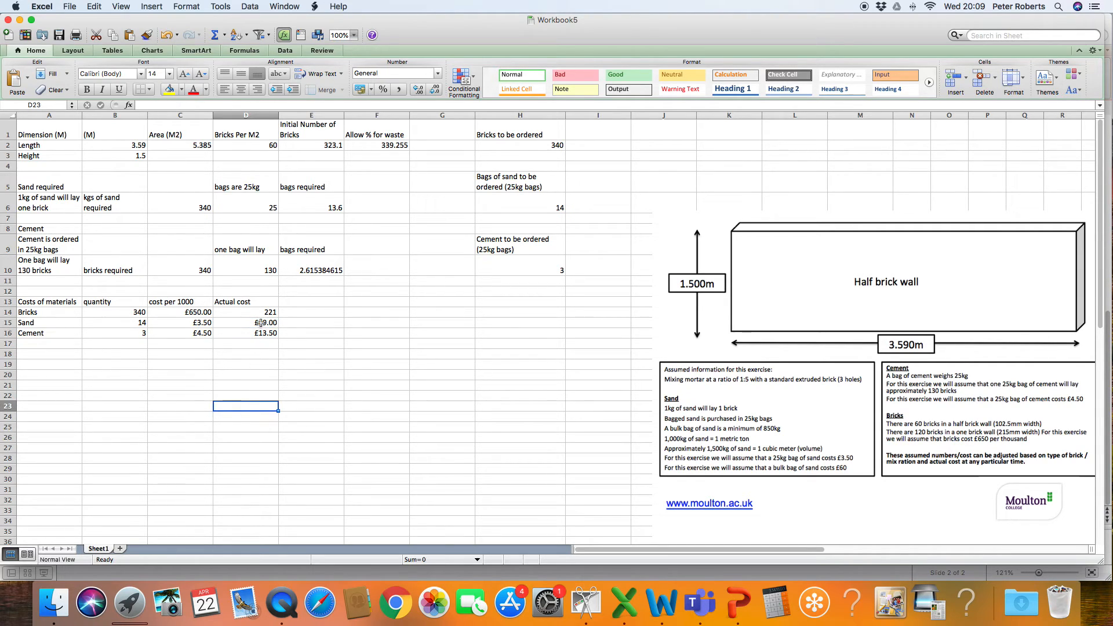
# Step: Format the actual costs in D14:D16 as Number with two decimal places
pyautogui.moveTo(259, 313); pyautogui.dragTo(260, 332)
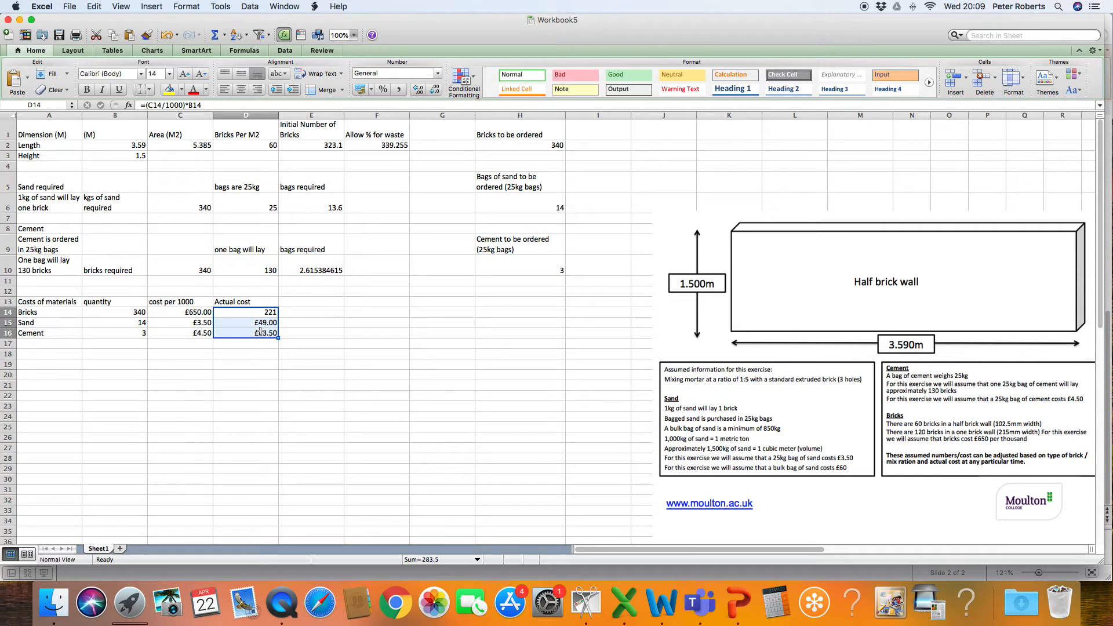
pyautogui.rightClick(264, 333)
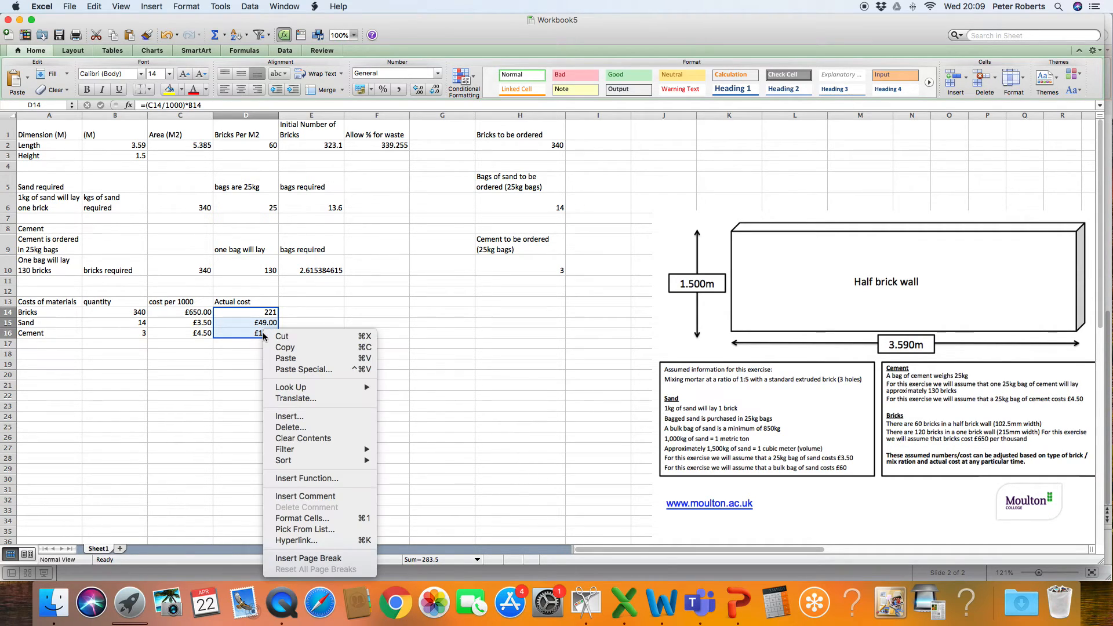
pyautogui.click(316, 519)
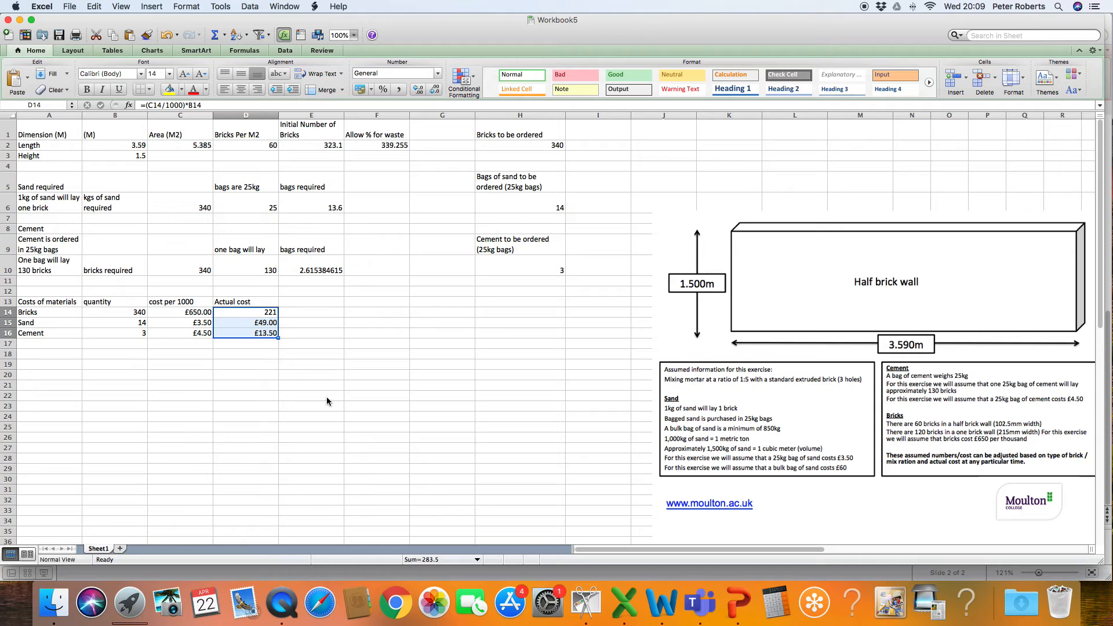
pyautogui.click(202, 333)
pyautogui.click(440, 564)
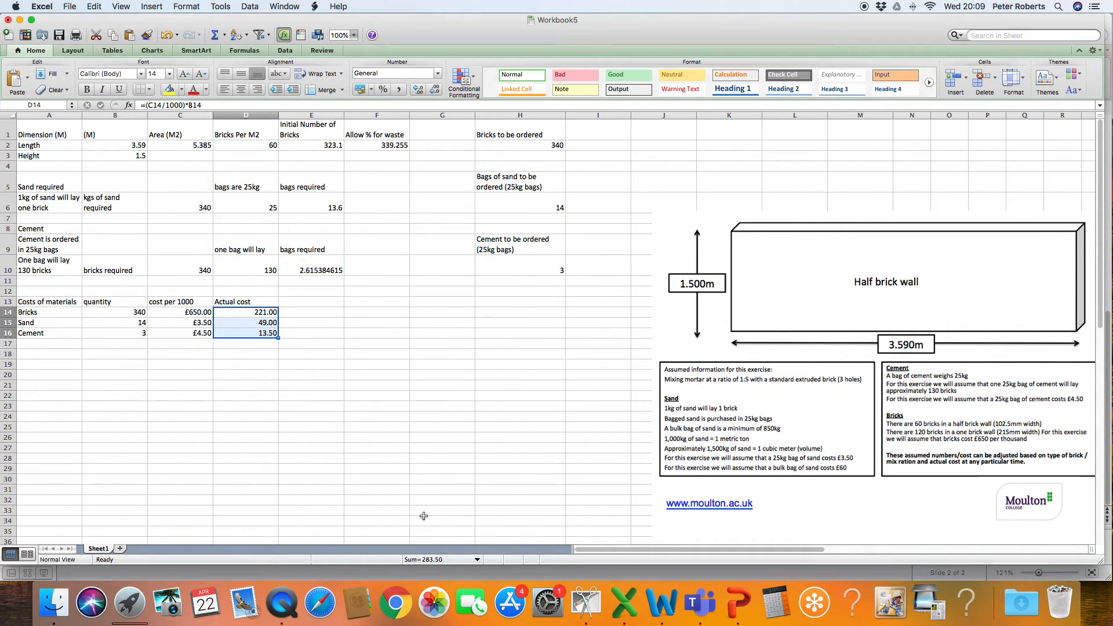
pyautogui.click(386, 429)
# Step: Format the actual costs of bricks, sand and cement in D14:D16 as Currency
pyautogui.moveTo(260, 313); pyautogui.dragTo(265, 333)
pyautogui.rightClick(265, 333)
pyautogui.click(342, 505)
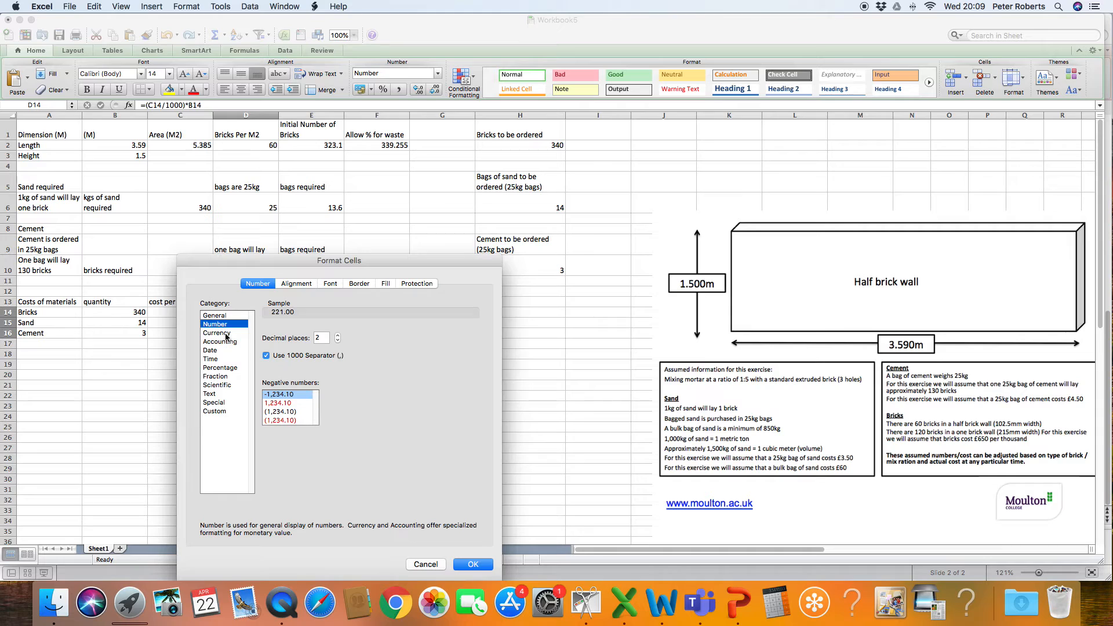
pyautogui.click(226, 334)
pyautogui.click(476, 564)
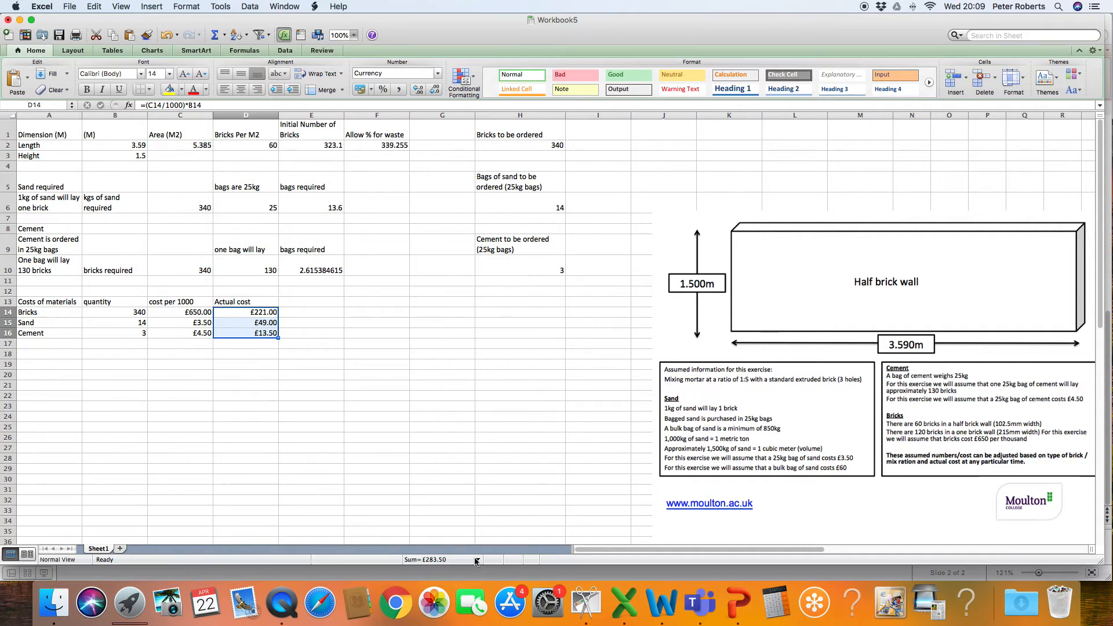
pyautogui.click(401, 451)
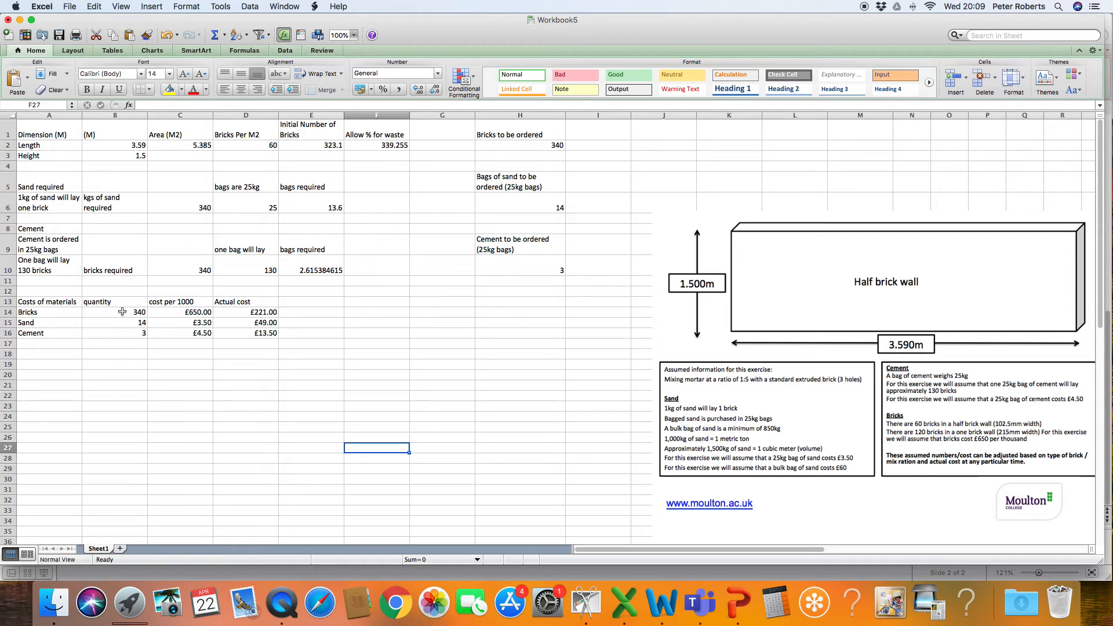
# Step: Enter the label "Total" in C17, below the cement cost
pyautogui.click(183, 343)
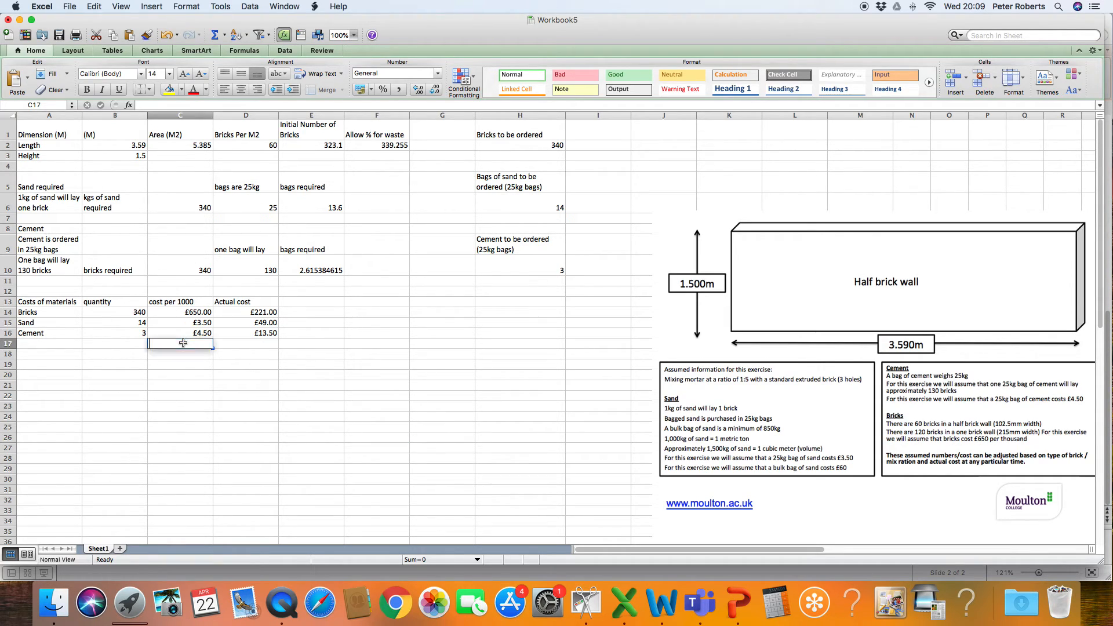
pyautogui.write('Total')
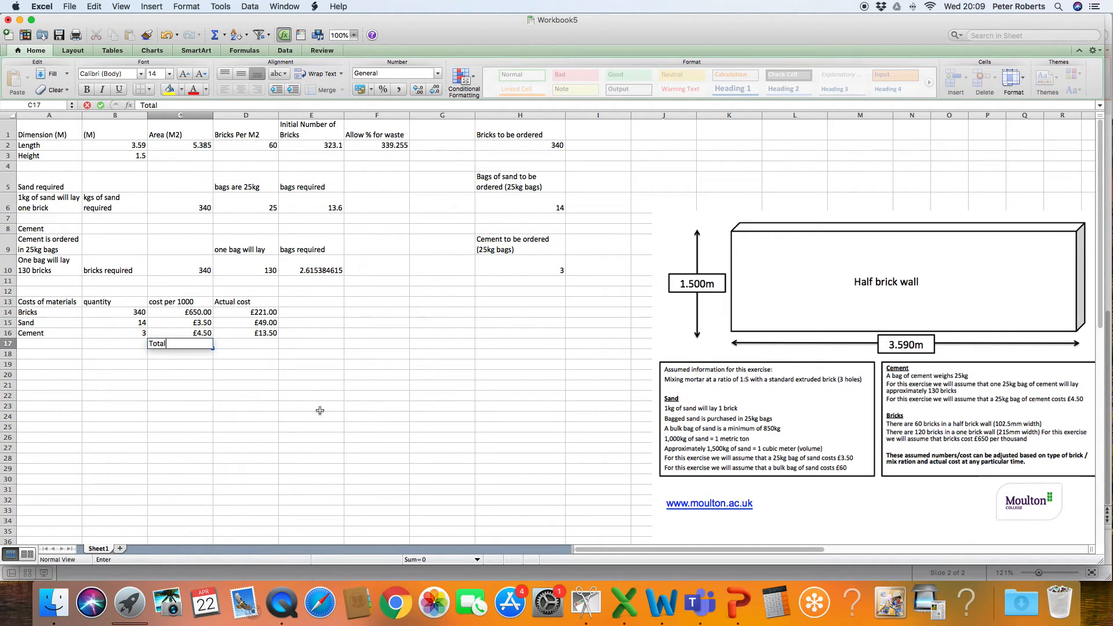
pyautogui.click(259, 346)
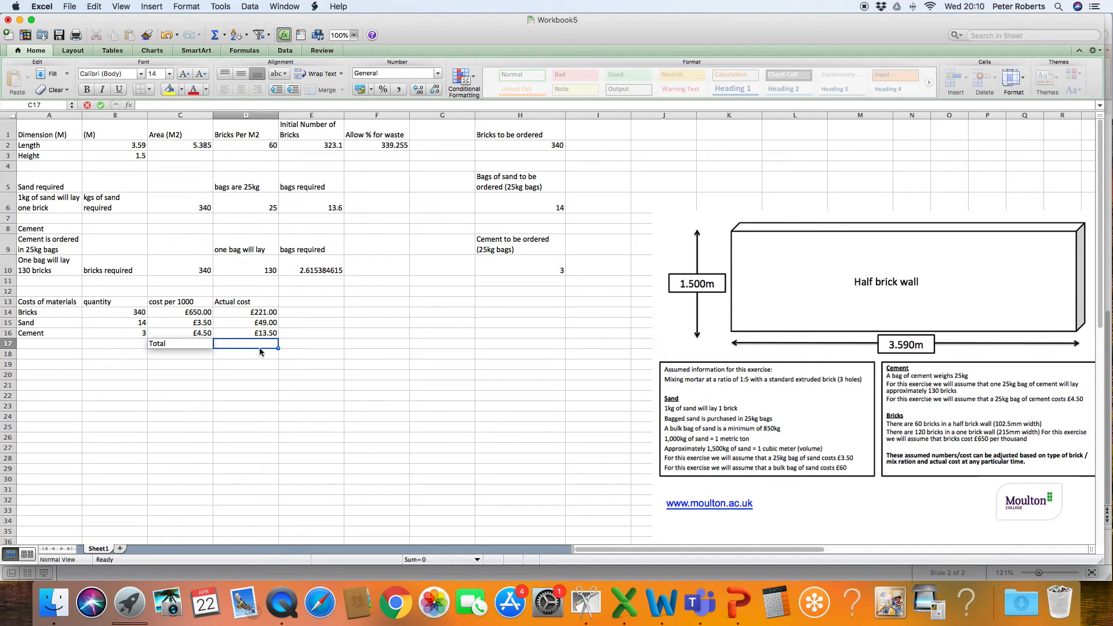
# Step: Format the total cell D17 as Currency with two decimal places and the £ symbol
pyautogui.rightClick(259, 346)
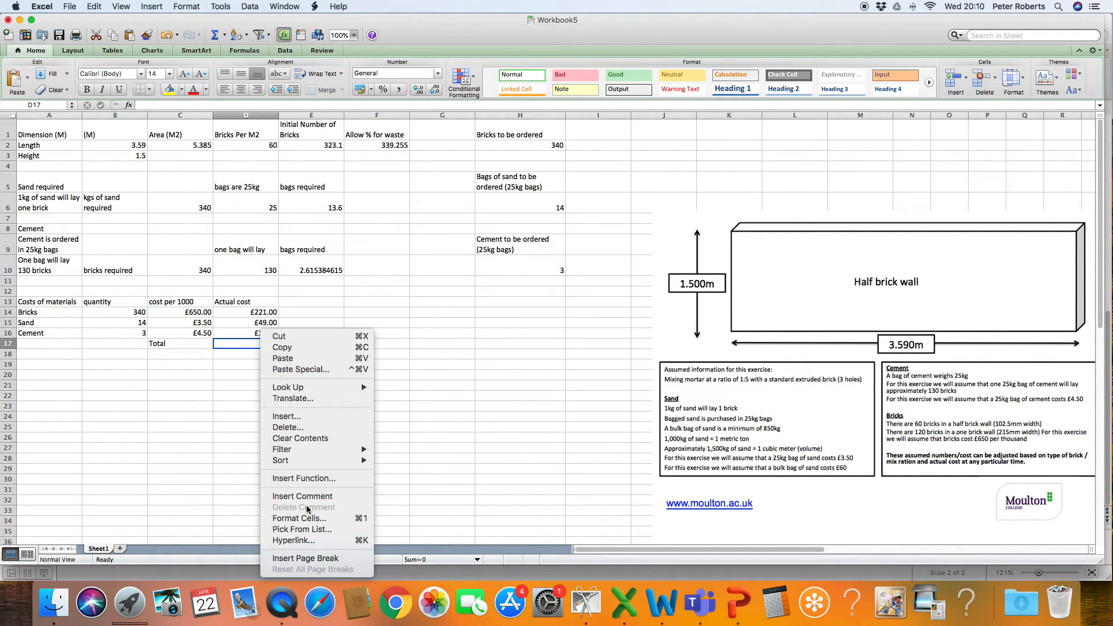
pyautogui.click(310, 519)
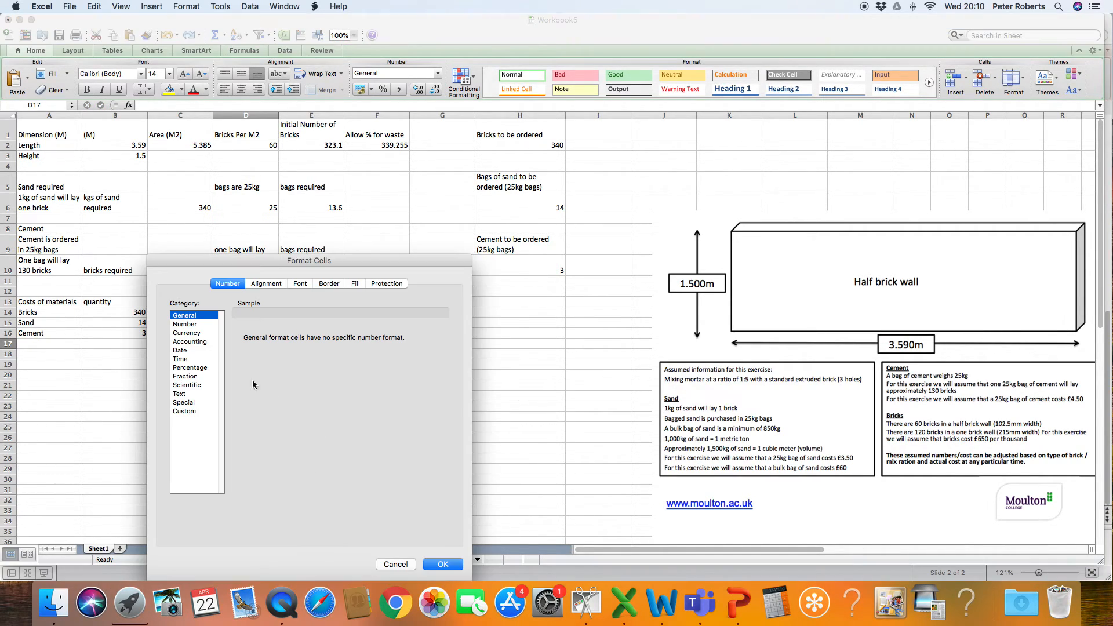
pyautogui.click(188, 333)
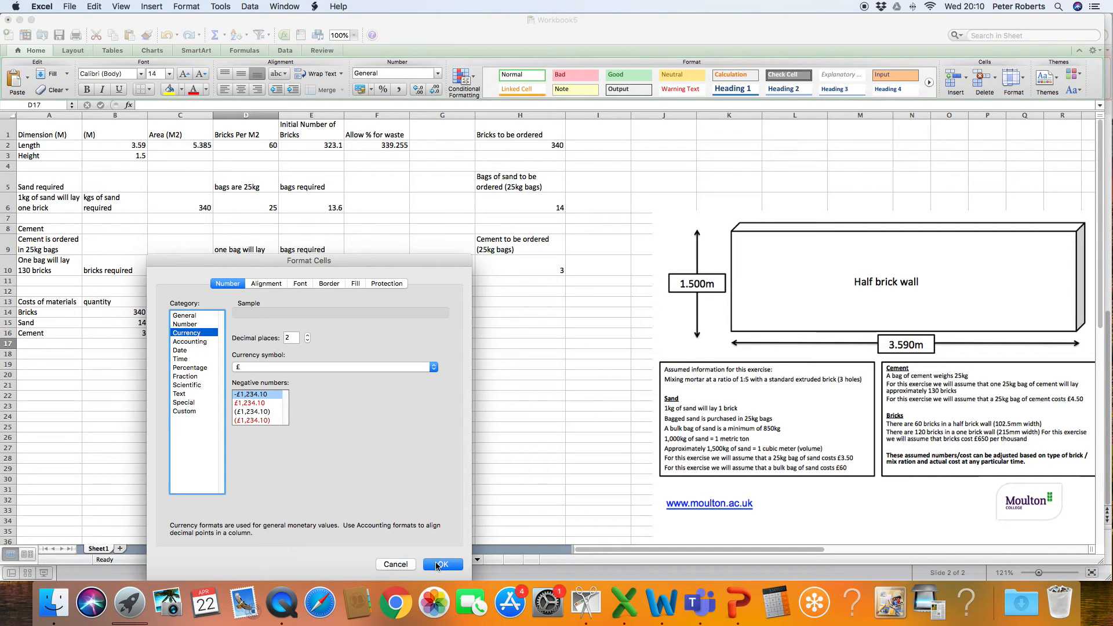
pyautogui.click(442, 564)
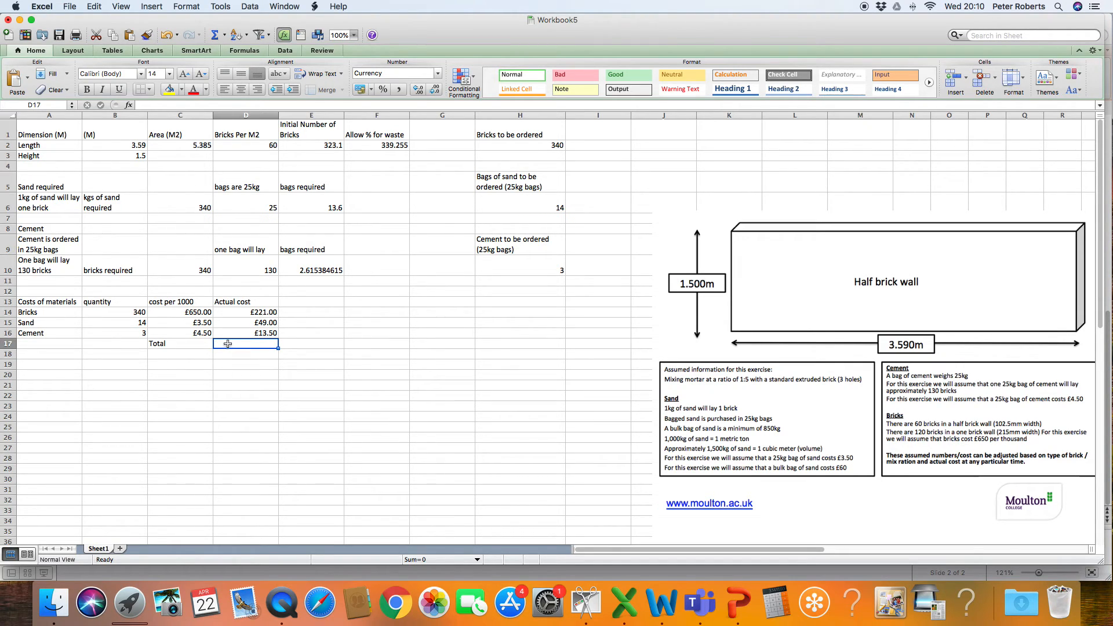
pyautogui.click(225, 375)
# Step: Calculate the total cost of materials in D17 with the formula =D14+D15+D16
pyautogui.click(223, 345)
pyautogui.write('=')
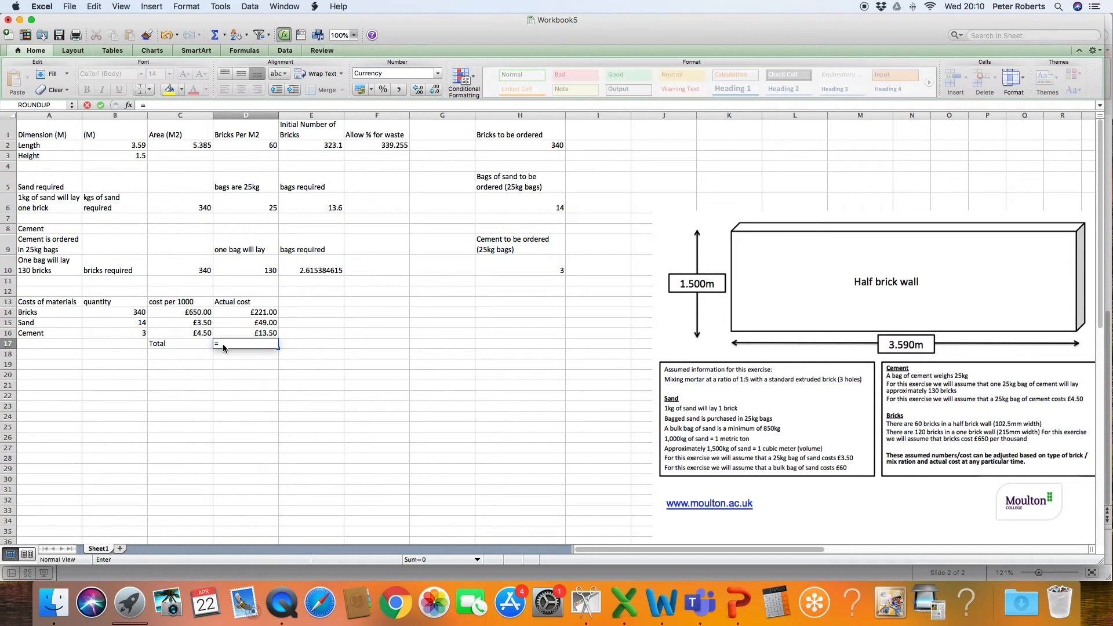
pyautogui.click(249, 314)
pyautogui.write('+')
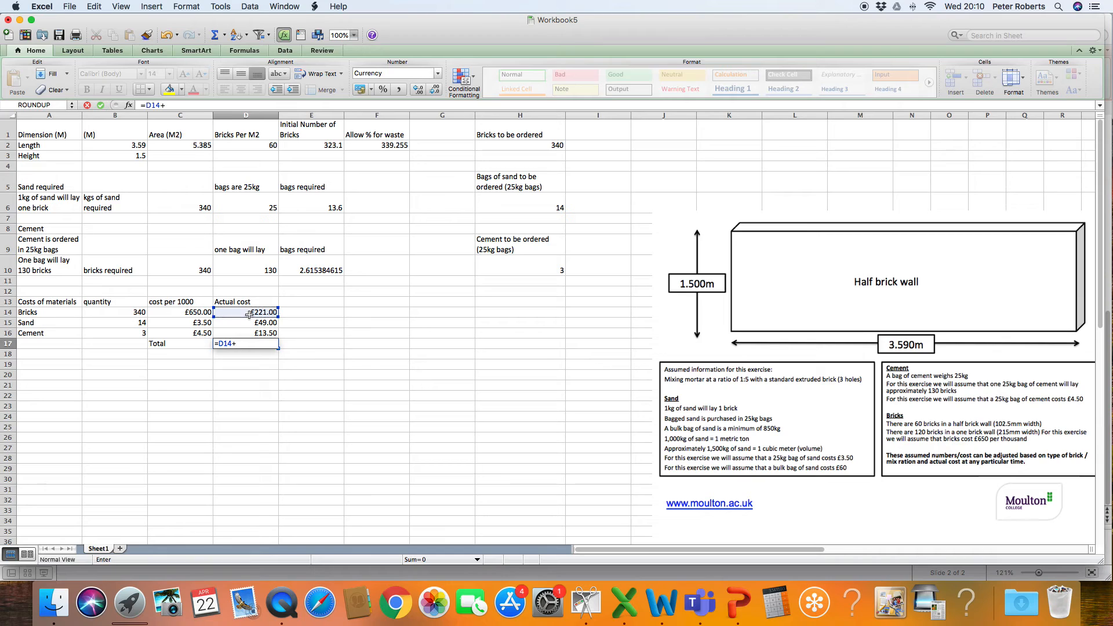
pyautogui.click(249, 323)
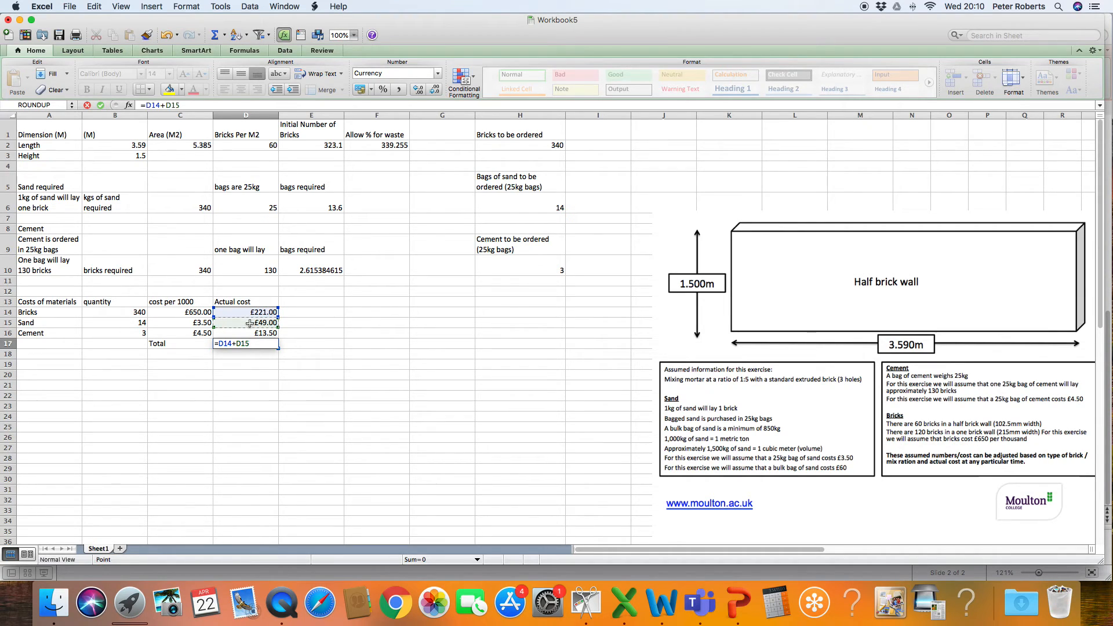
pyautogui.write('+')
pyautogui.click(252, 334)
pyautogui.press('Return')
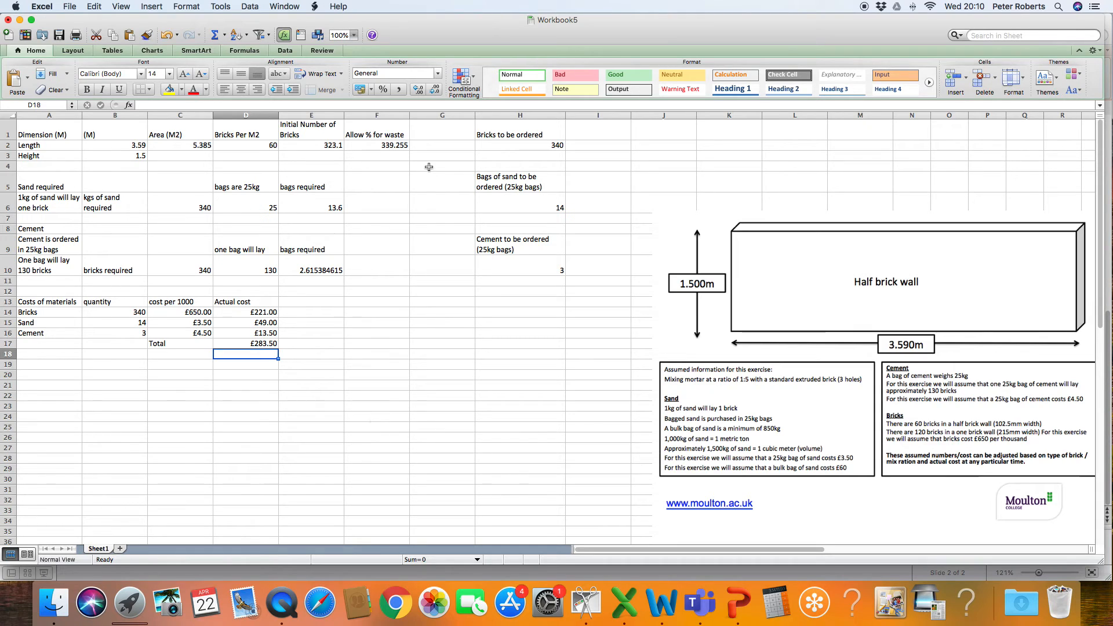
# Step: Make the order headings and quantities in H1:H10 blue and bold
pyautogui.moveTo(520, 142); pyautogui.dragTo(537, 262)
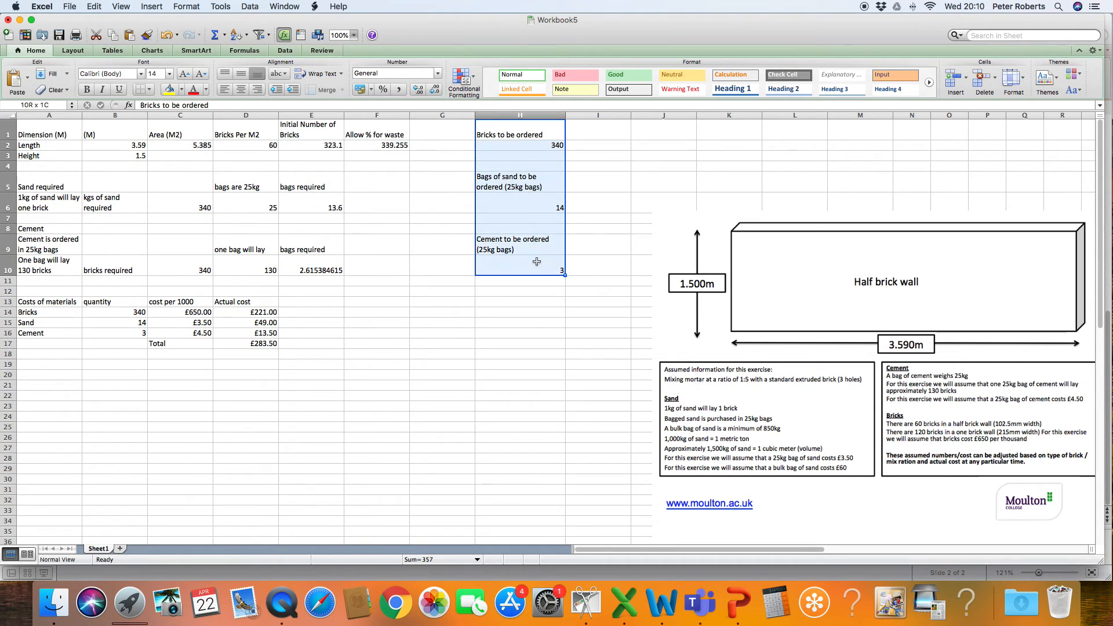
pyautogui.click(205, 90)
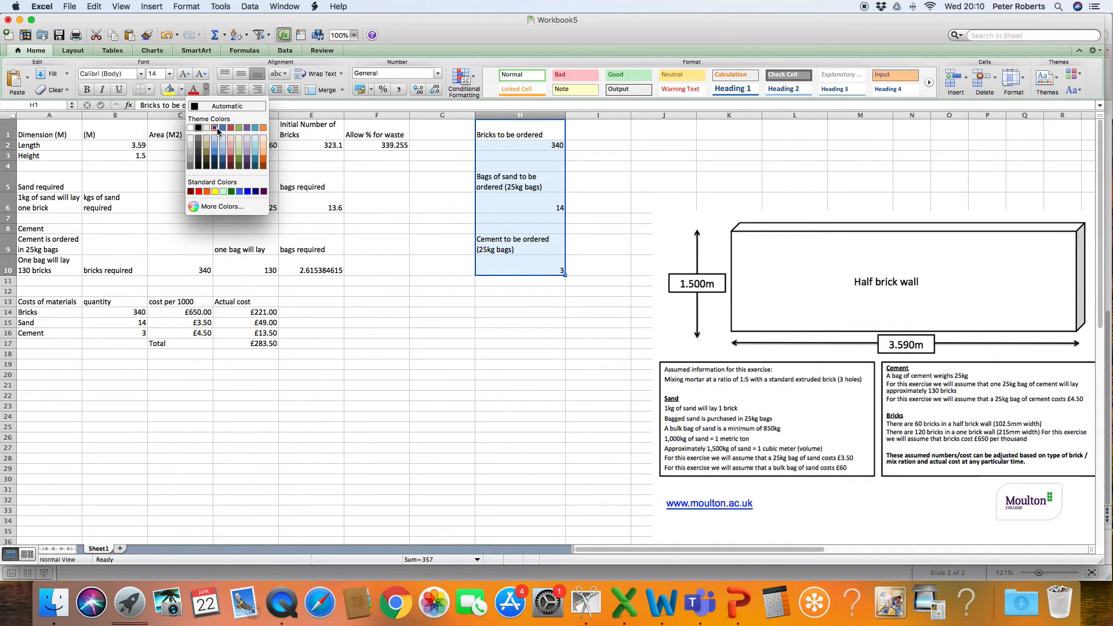
pyautogui.click(248, 192)
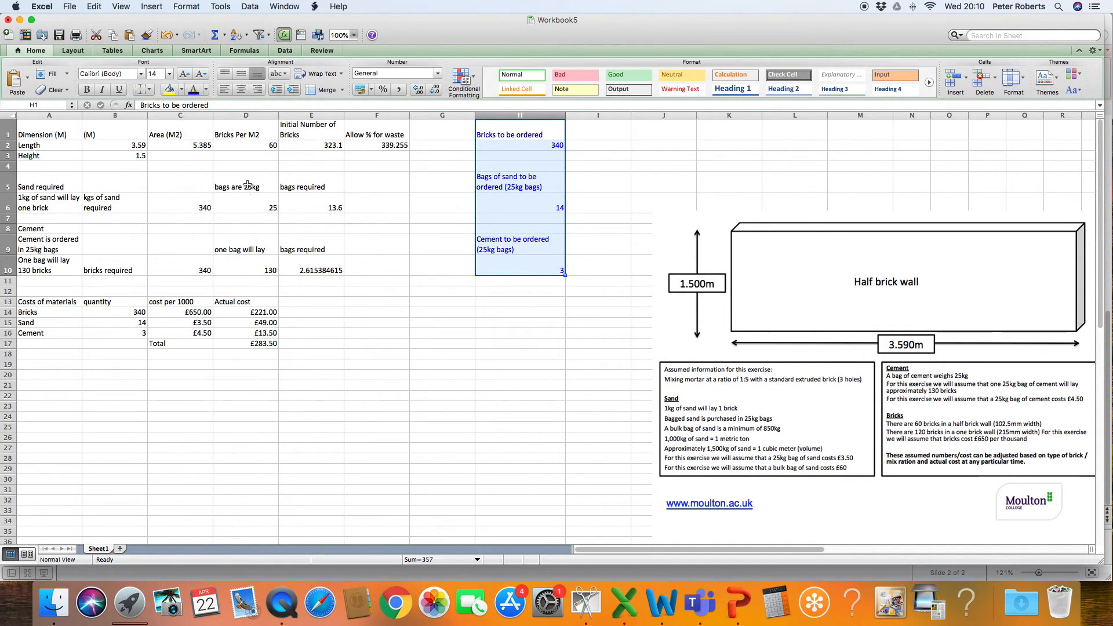
pyautogui.click(87, 89)
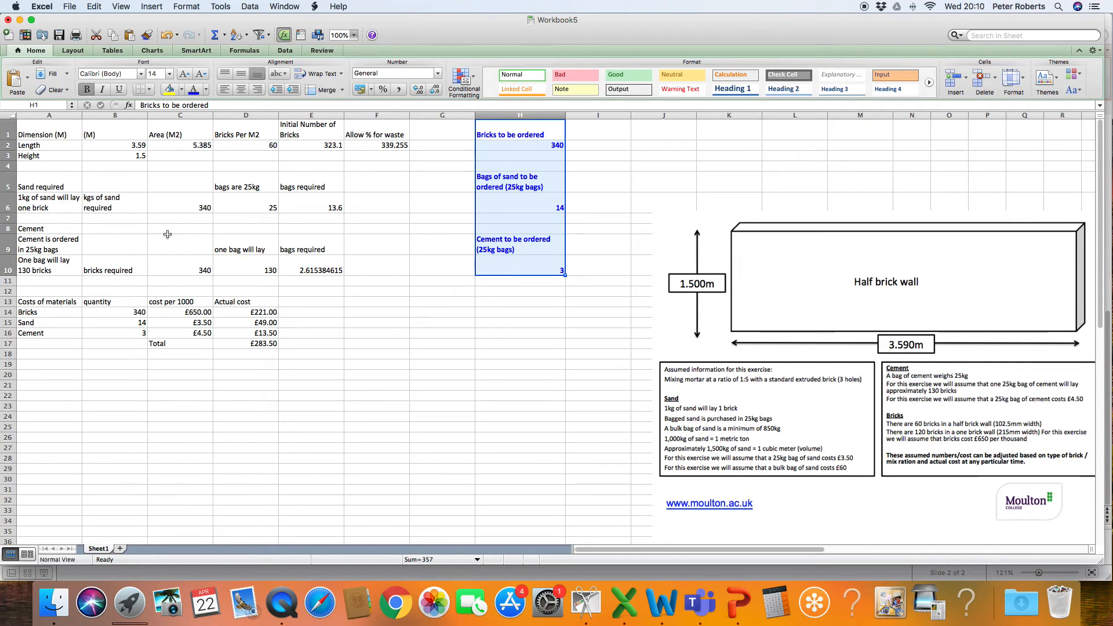
# Step: Make the actual costs and the total in D14:D17 bold and blue
pyautogui.moveTo(246, 313); pyautogui.dragTo(246, 343)
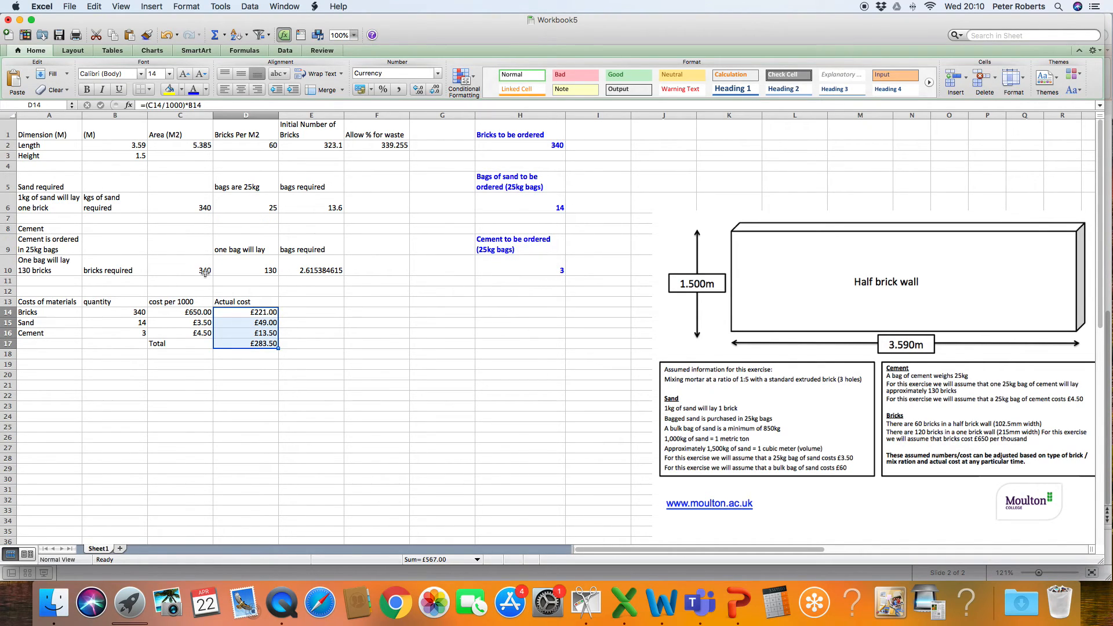
pyautogui.click(87, 90)
pyautogui.click(193, 90)
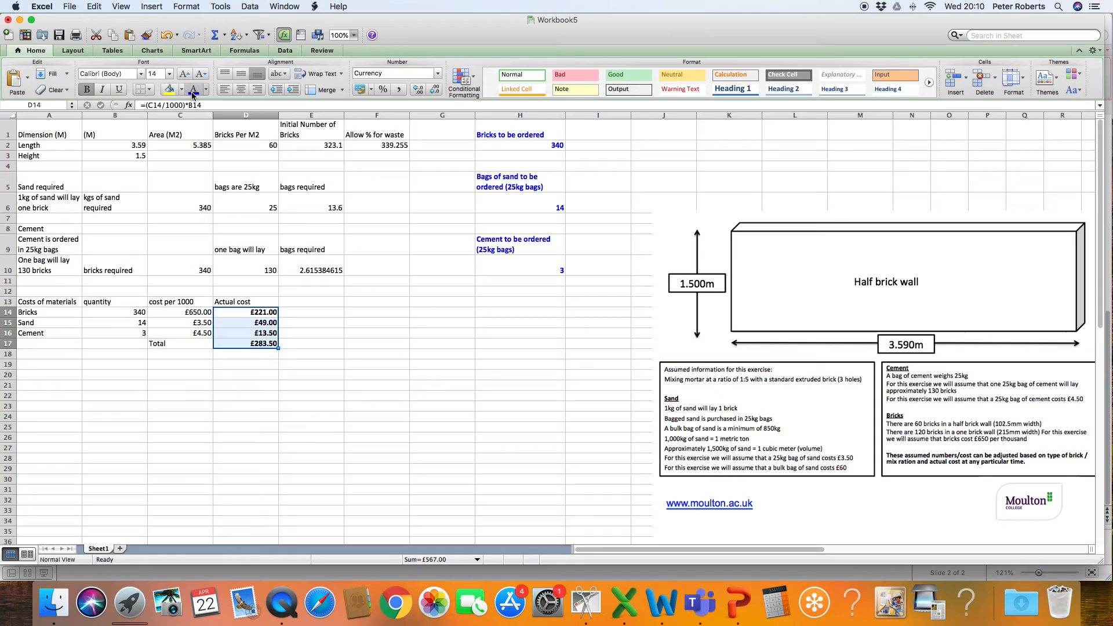
pyautogui.click(375, 459)
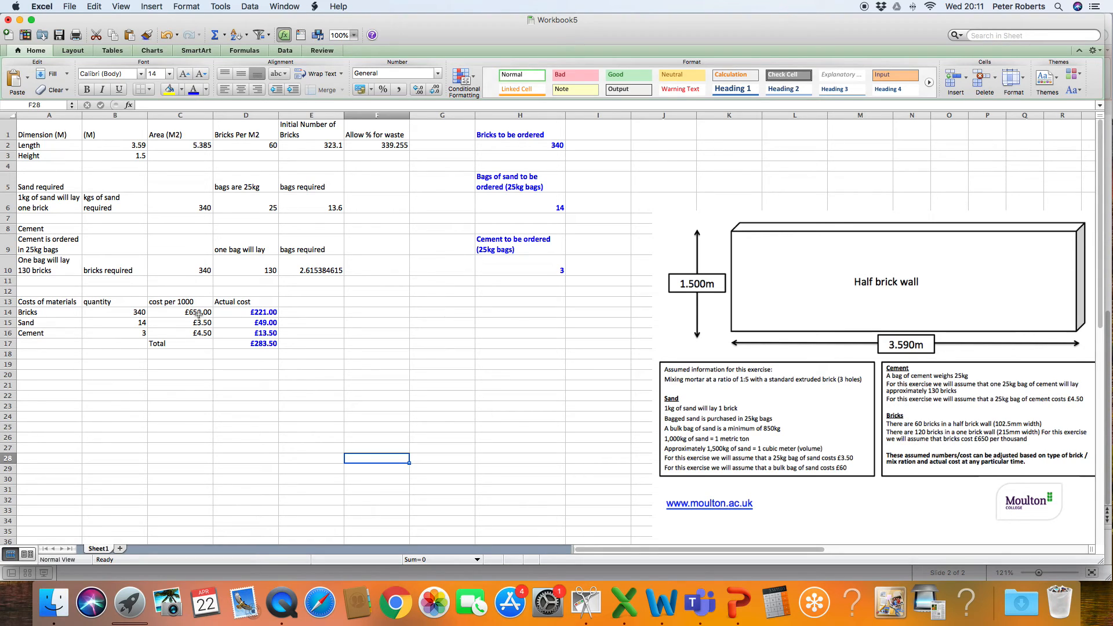
# Step: Format the wall length and height values in B2:B3 as blue, bold text at font size 18
pyautogui.moveTo(136, 146); pyautogui.dragTo(135, 155)
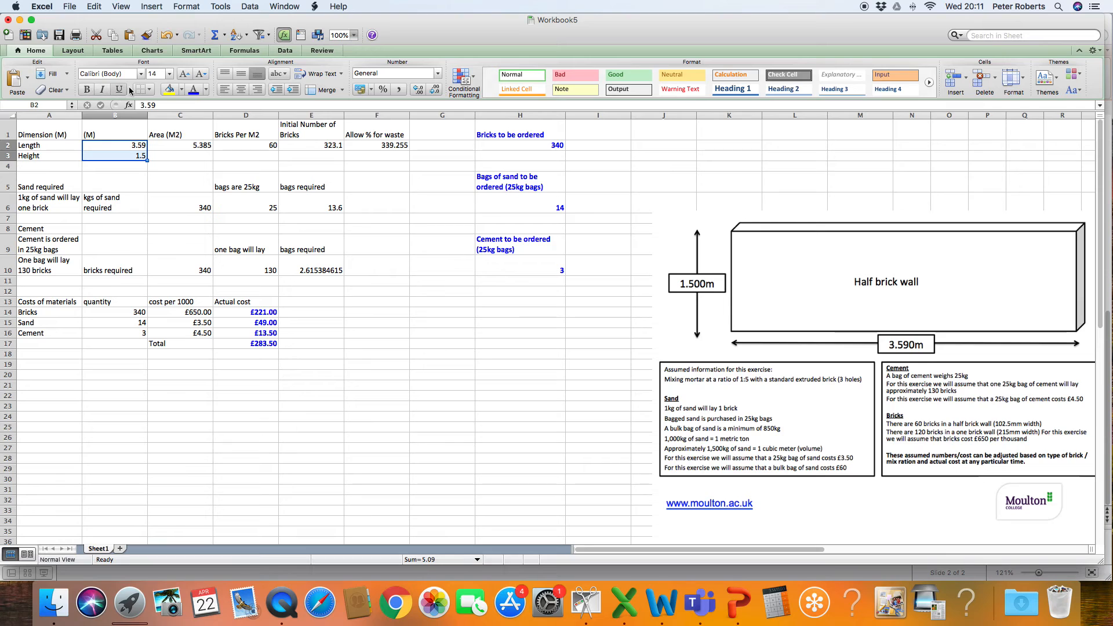
pyautogui.click(194, 90)
pyautogui.click(169, 74)
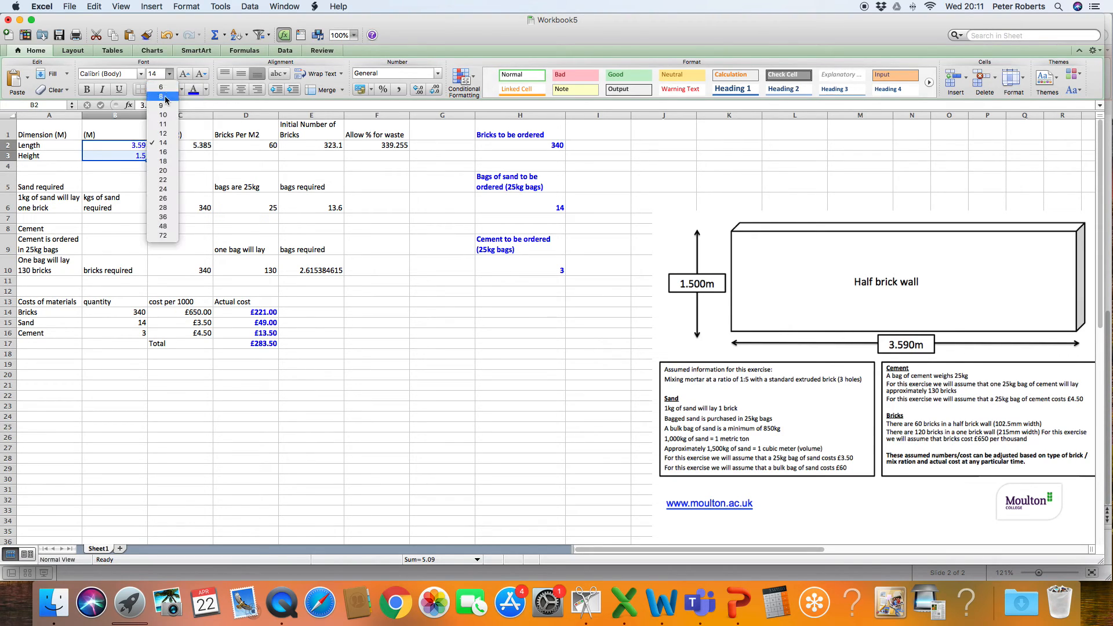
pyautogui.click(165, 161)
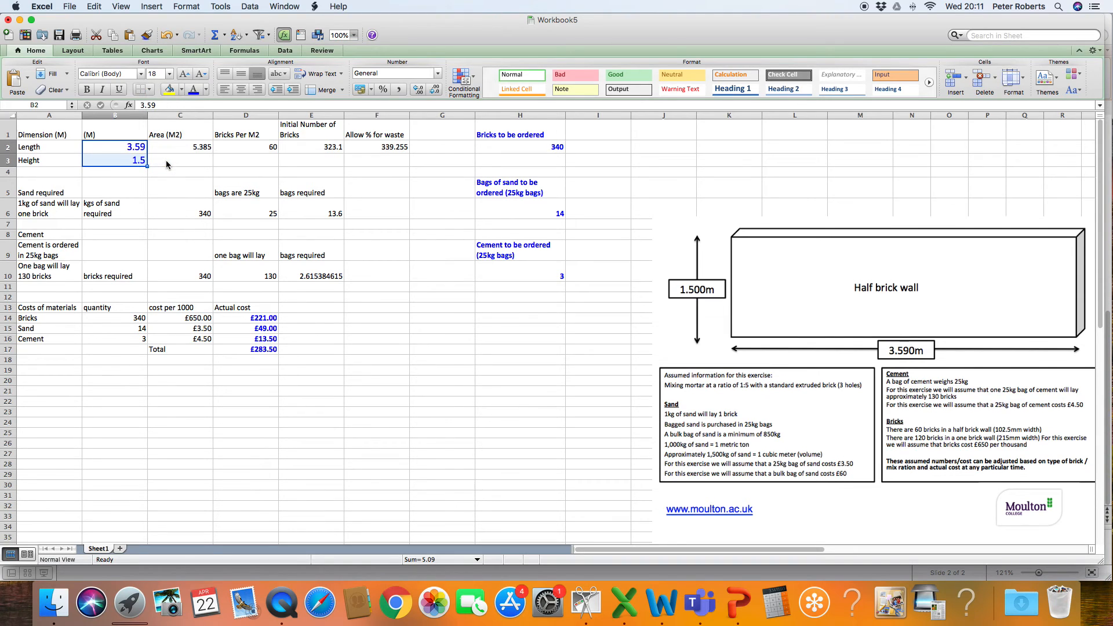
pyautogui.click(87, 90)
pyautogui.click(364, 415)
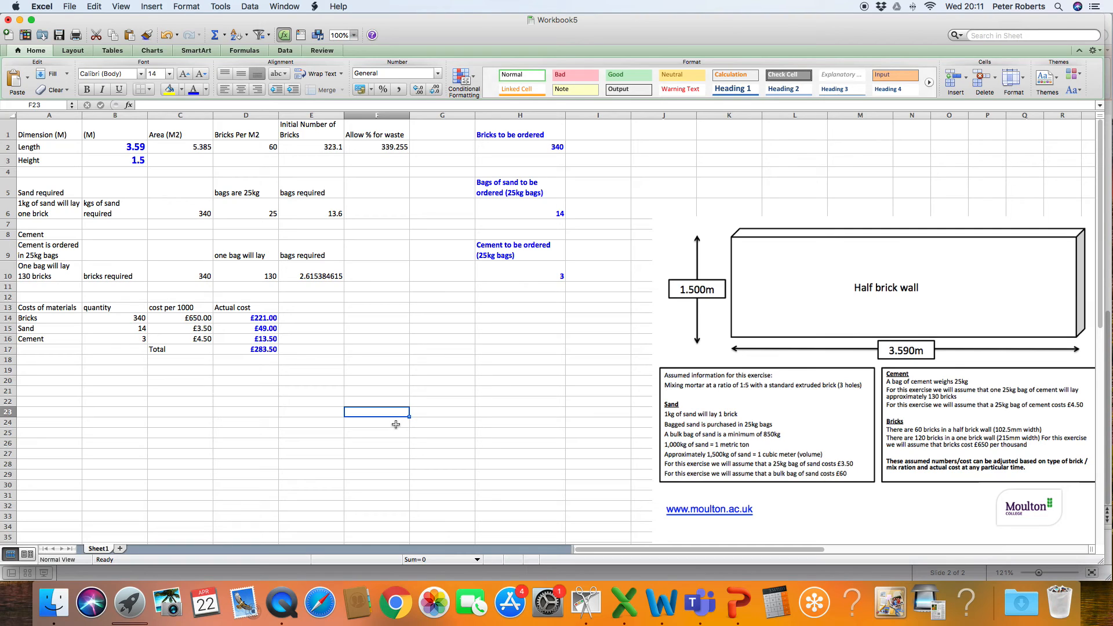
# Step: Test the calculations with a wall length of 8 in B2 and a height of 3 in B3
pyautogui.click(135, 148)
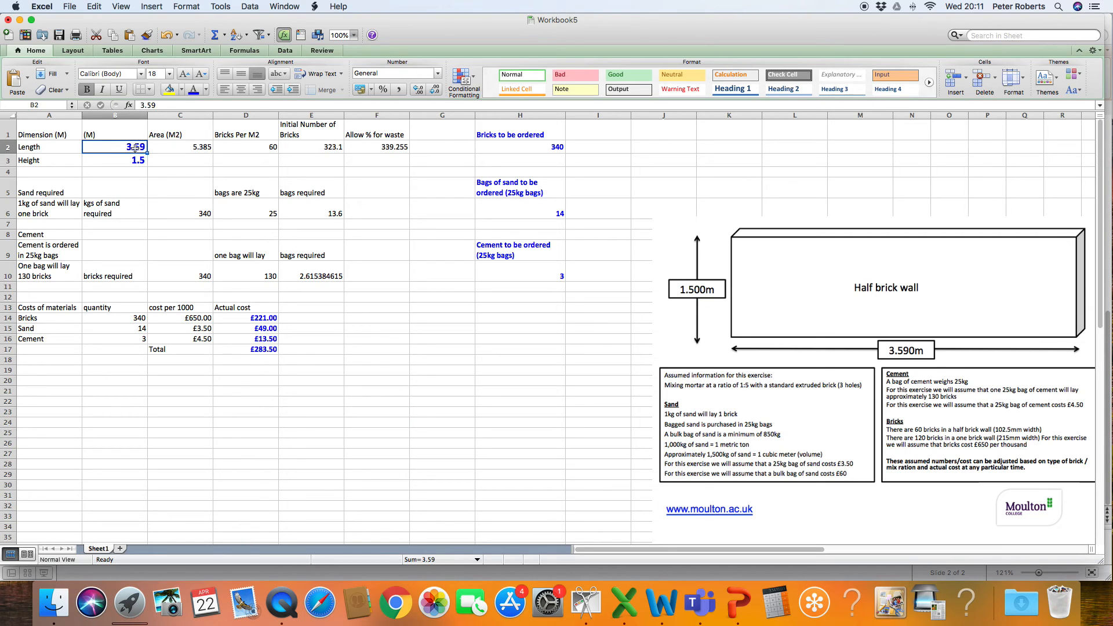
pyautogui.write('8')
pyautogui.click(134, 164)
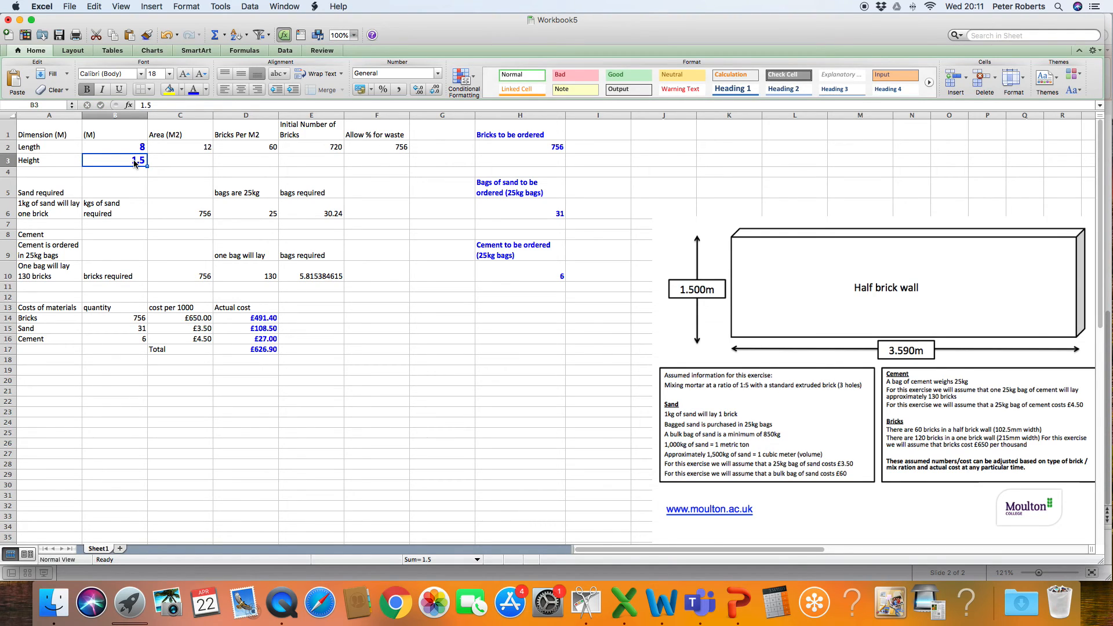
pyautogui.write('3')
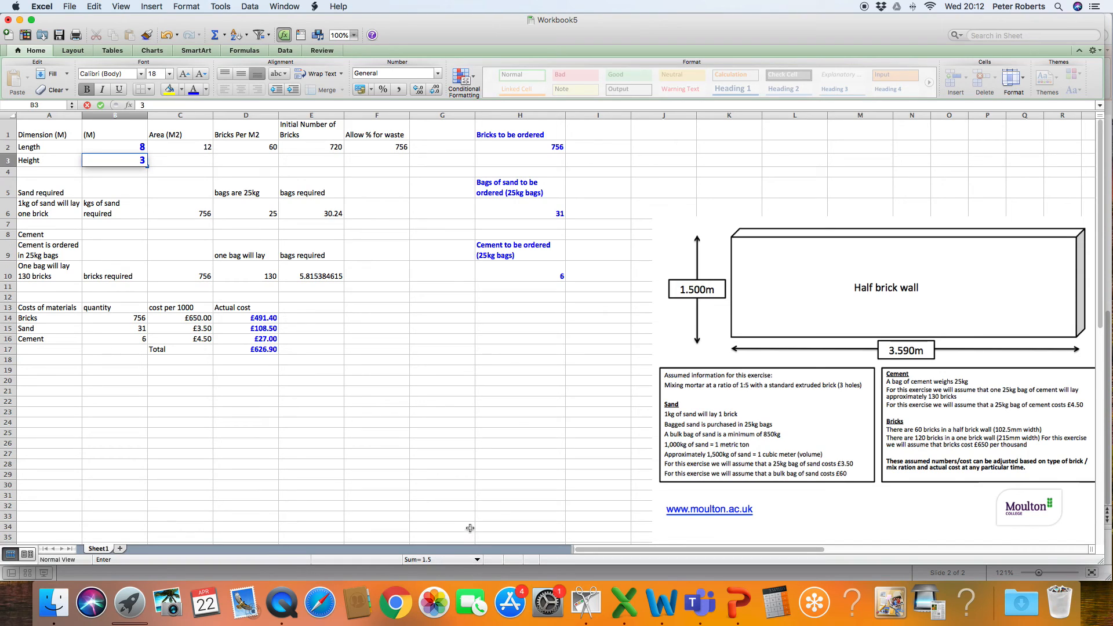
pyautogui.click(433, 452)
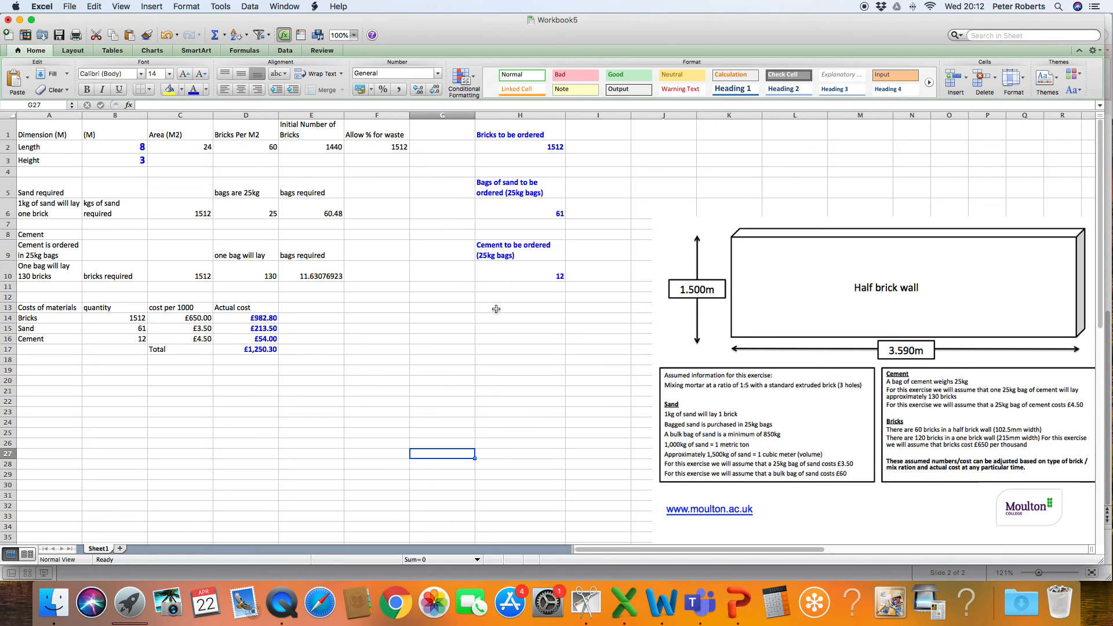
# Step: Restore the original wall dimensions by setting the length in B2 to 3.59 and the height in B3 to 1.5
pyautogui.click(133, 146)
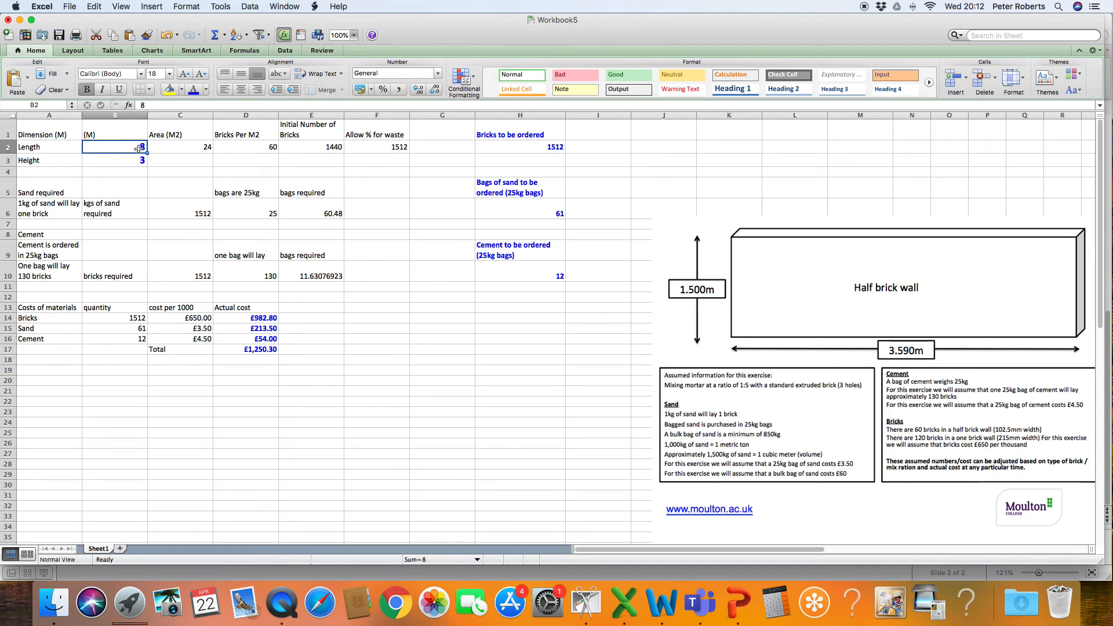
pyautogui.write('3.590')
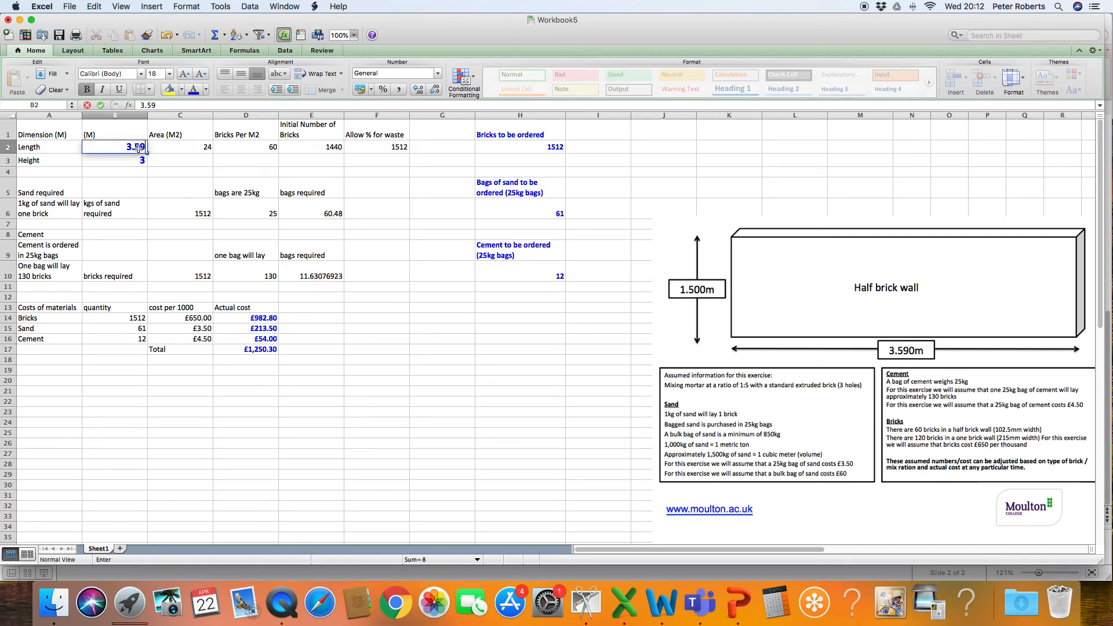
pyautogui.click(137, 162)
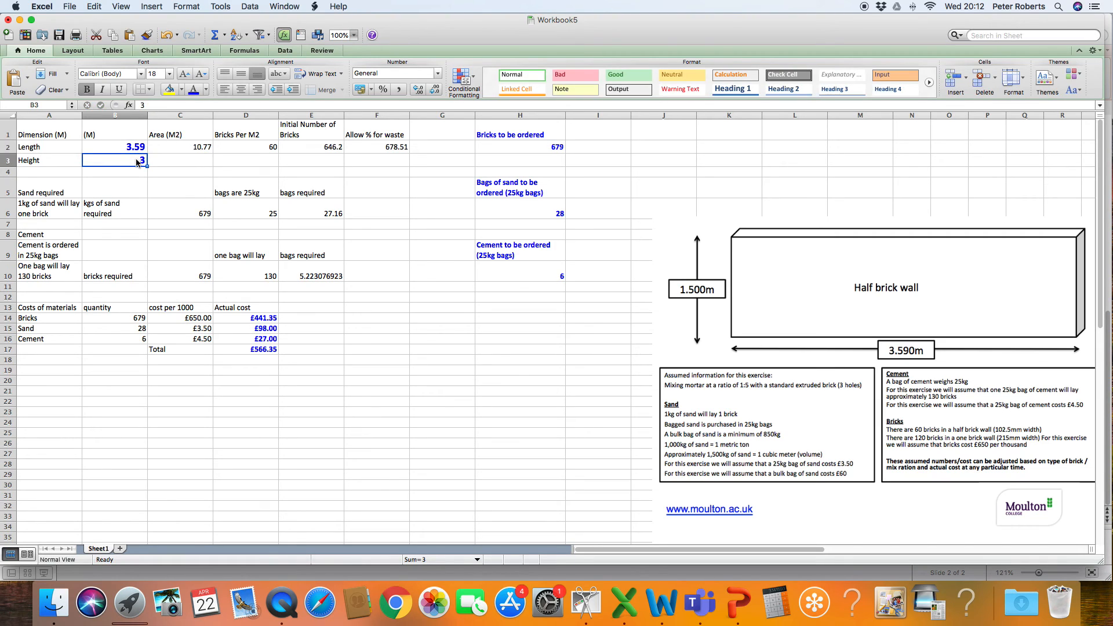
pyautogui.write('1.5')
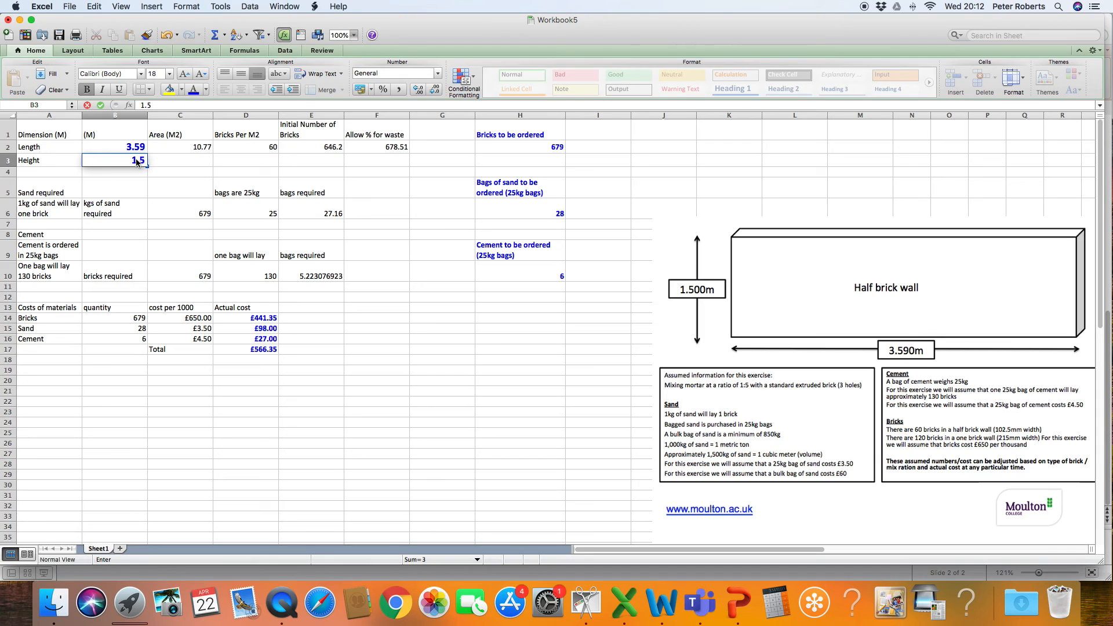
pyautogui.click(245, 392)
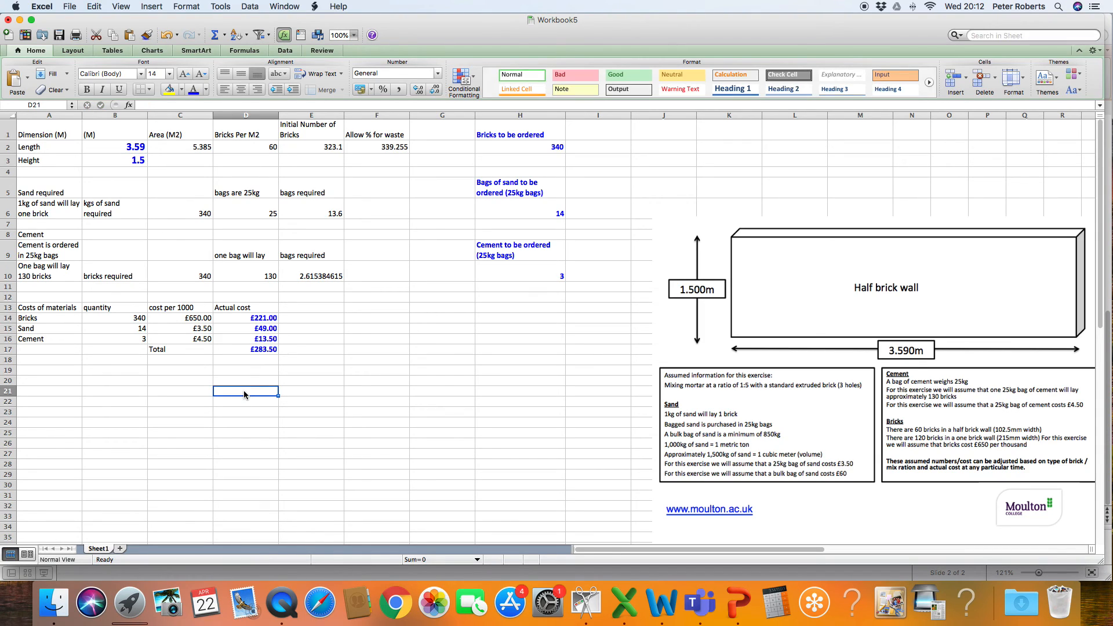